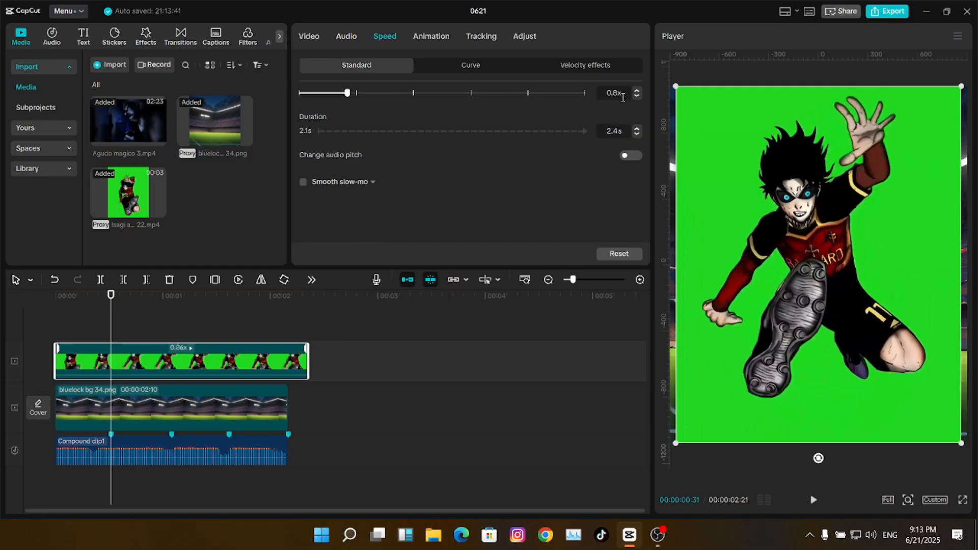
# - Set the character clip speed to 0.80x with Optical flow smooth slow-mo
pyautogui.write('0.8')
pyautogui.press('Return')
pyautogui.click(303, 181)
pyautogui.click(355, 204)
pyautogui.click(349, 252)
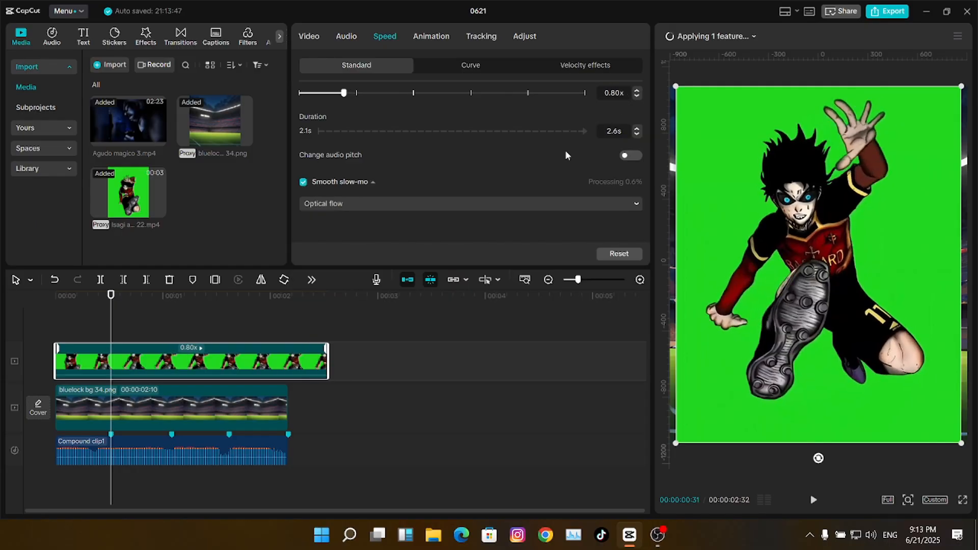
# - Key out the green screen with Chroma key by sampling the green
pyautogui.click(193, 361)
pyautogui.click(308, 36)
pyautogui.click(428, 65)
pyautogui.click(330, 134)
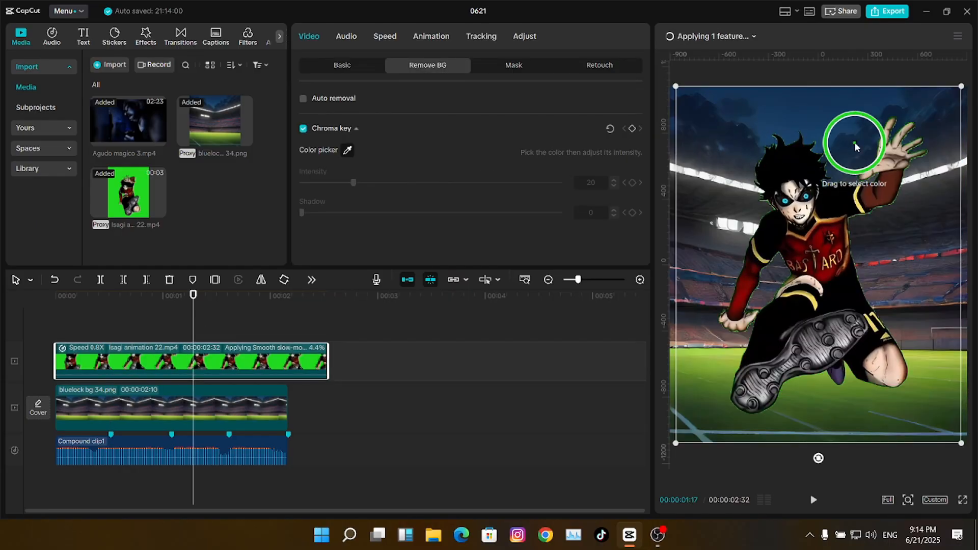
pyautogui.scroll(5, 854, 147)
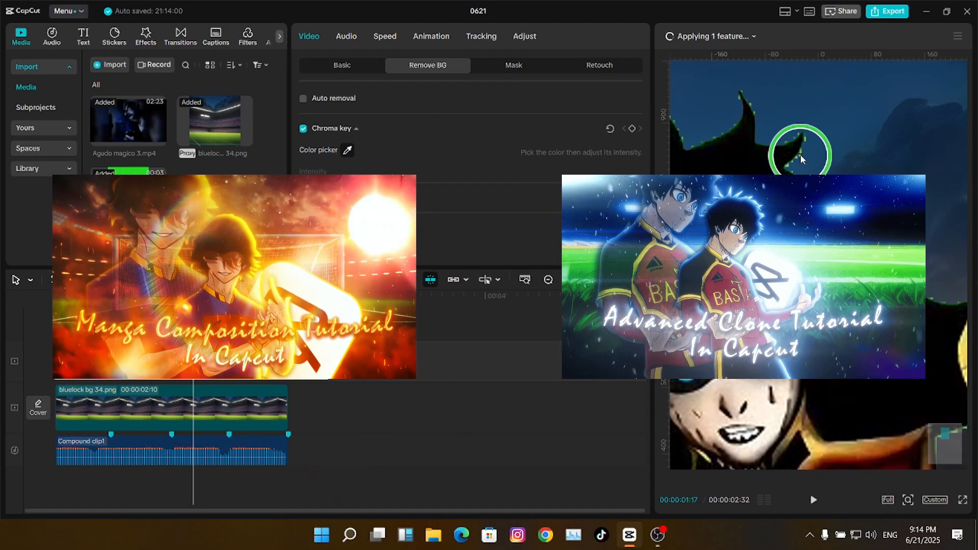
pyautogui.click(774, 145)
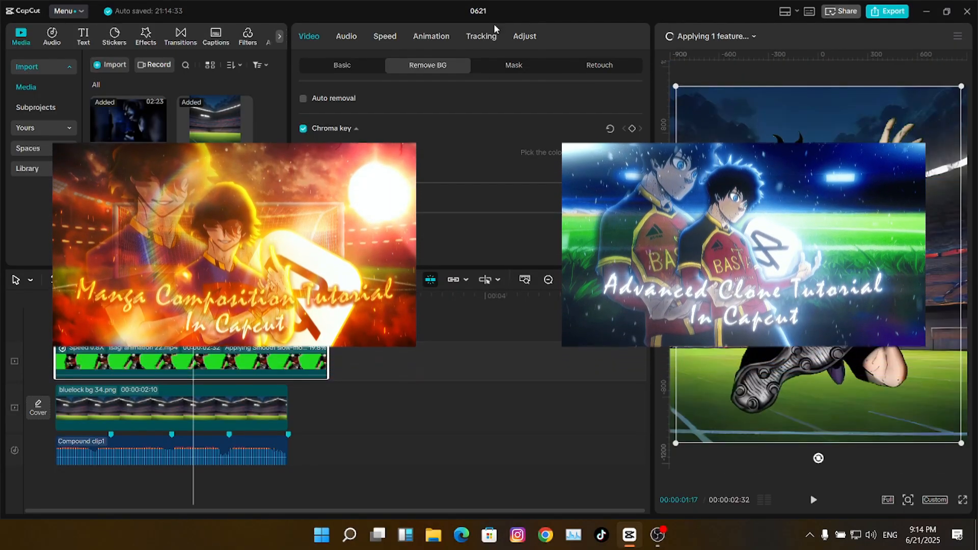
# - Drop the green channel's saturation to -100 in HSL, then rewind to the start
pyautogui.click(522, 37)
pyautogui.moveTo(431, 181); pyautogui.dragTo(289, 185)
pyautogui.click(111, 296)
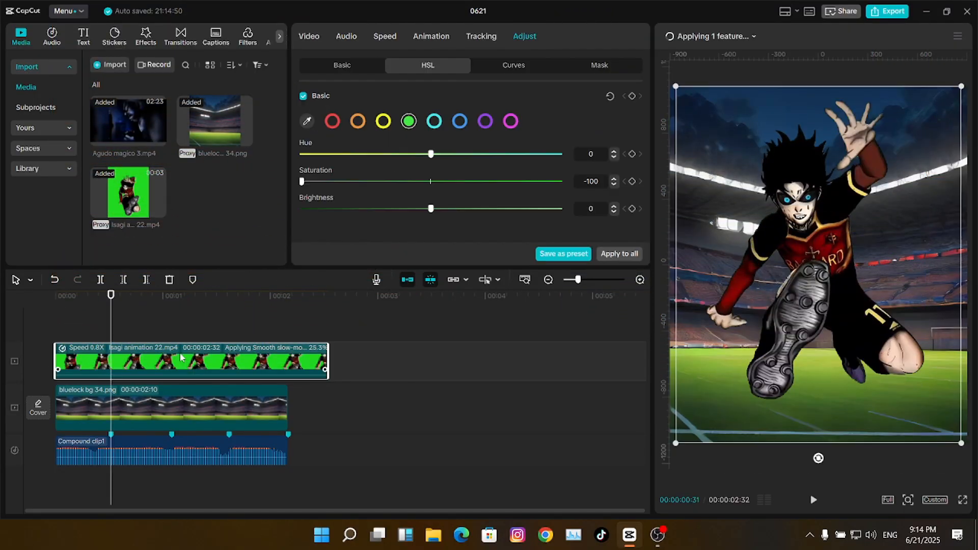
pyautogui.click(733, 37)
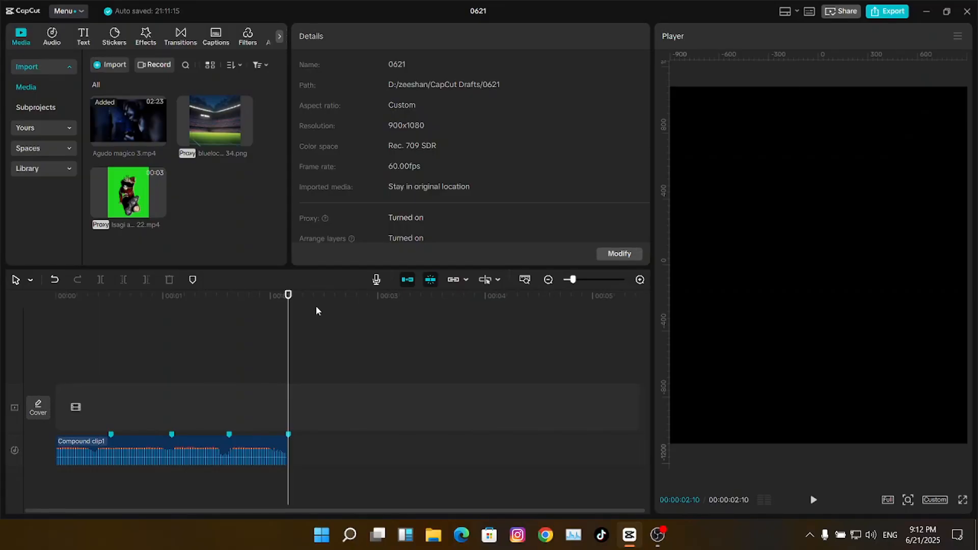
pyautogui.moveTo(288, 319); pyautogui.dragTo(1, 340)
# - Place bluelock bg 34.png on the main track, trimmed to end at 00:00:02:10
pyautogui.press('space')
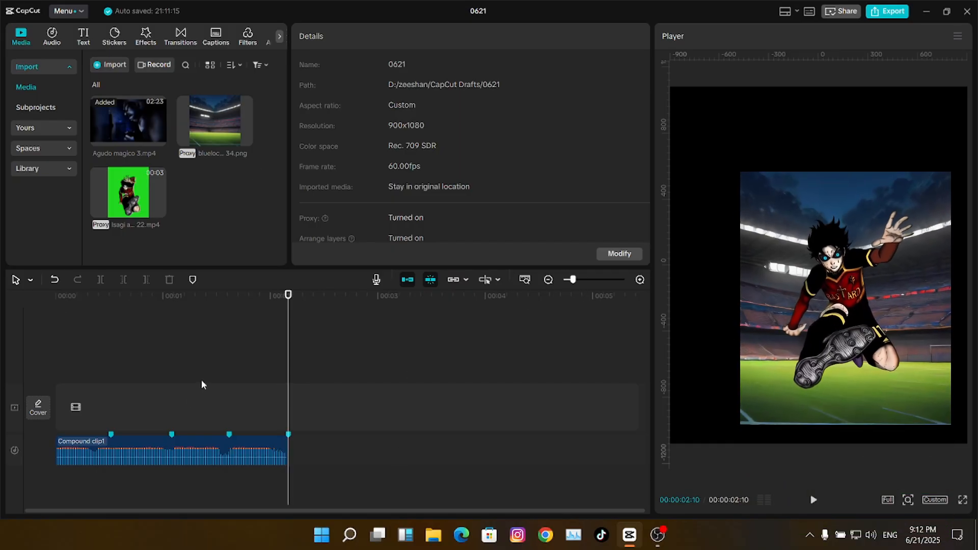
pyautogui.press('space')
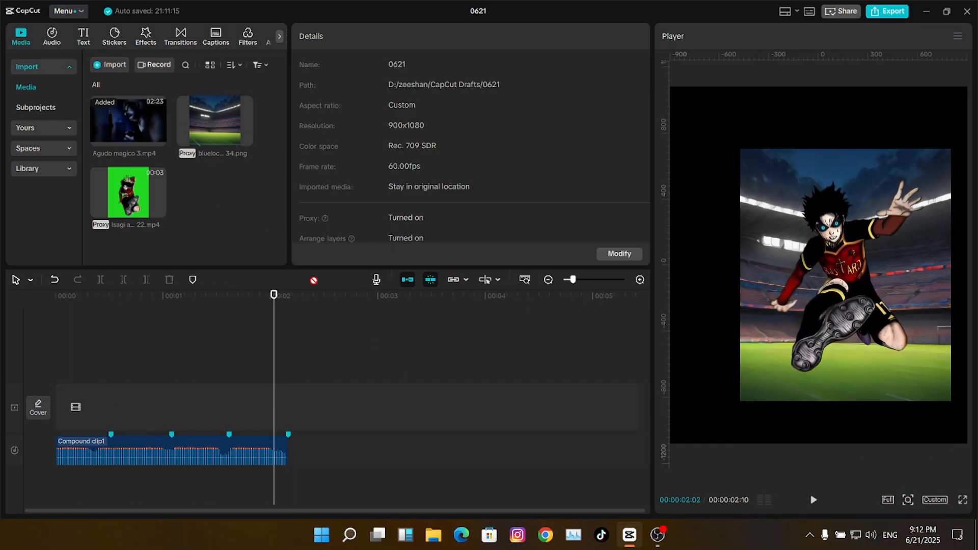
pyautogui.moveTo(214, 120); pyautogui.dragTo(306, 411)
pyautogui.click(305, 412)
pyautogui.press('w')
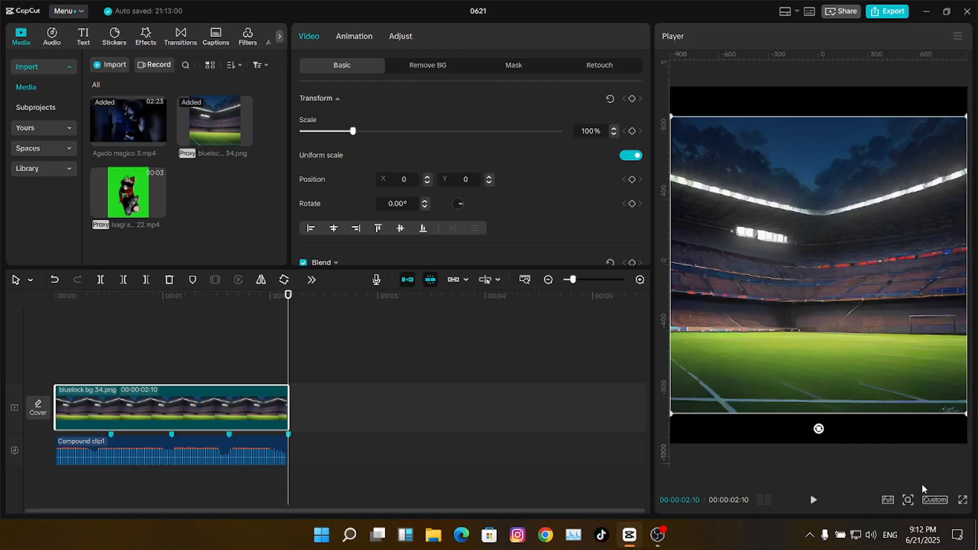
# - Review the custom project settings (width 900, 60 fps, Rec. 709 SDR) and cancel unchanged
pyautogui.click(933, 500)
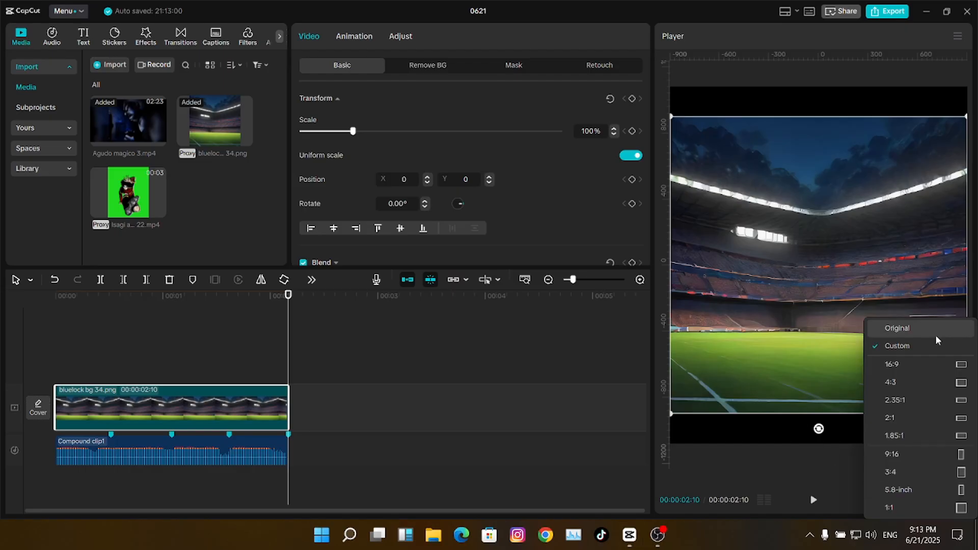
pyautogui.click(919, 349)
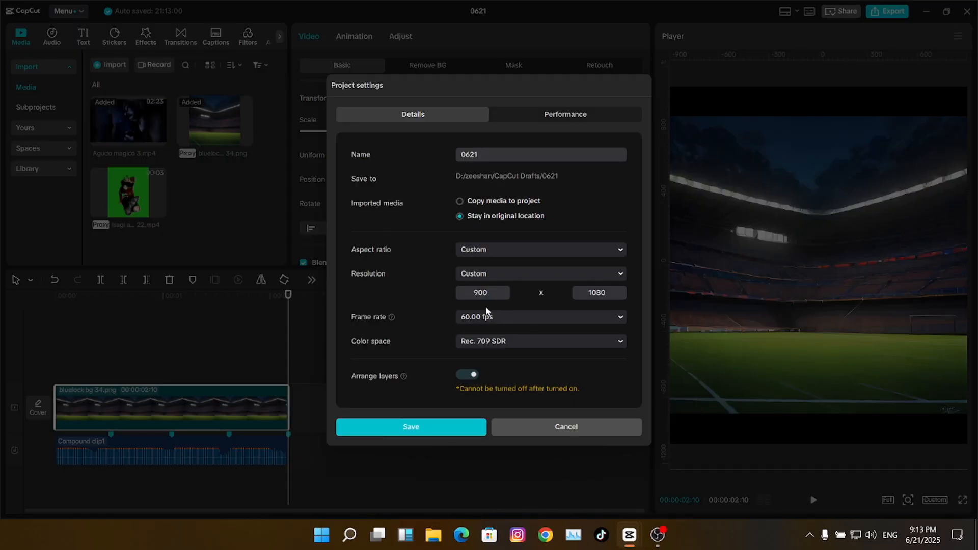
pyautogui.click(560, 317)
pyautogui.click(543, 301)
pyautogui.click(548, 316)
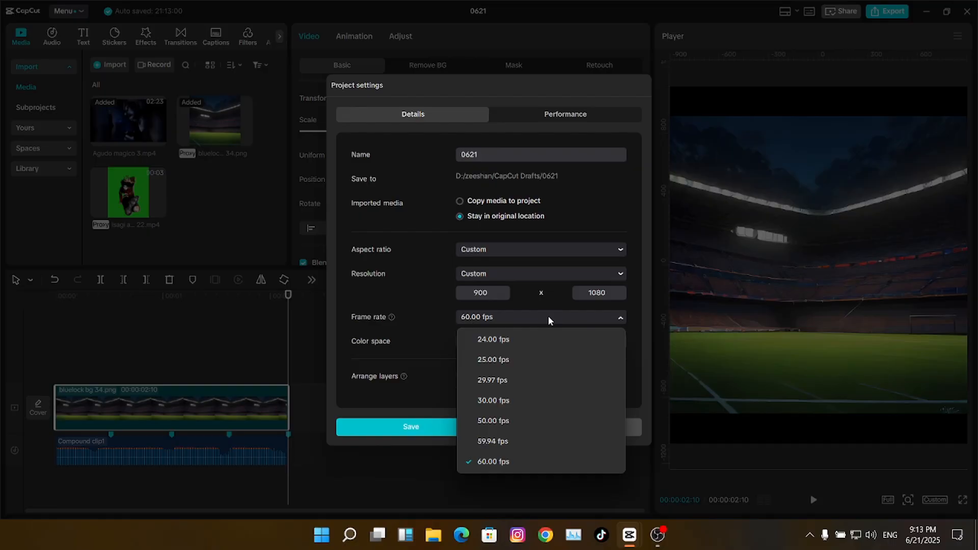
pyautogui.click(451, 339)
pyautogui.click(507, 341)
pyautogui.click(534, 242)
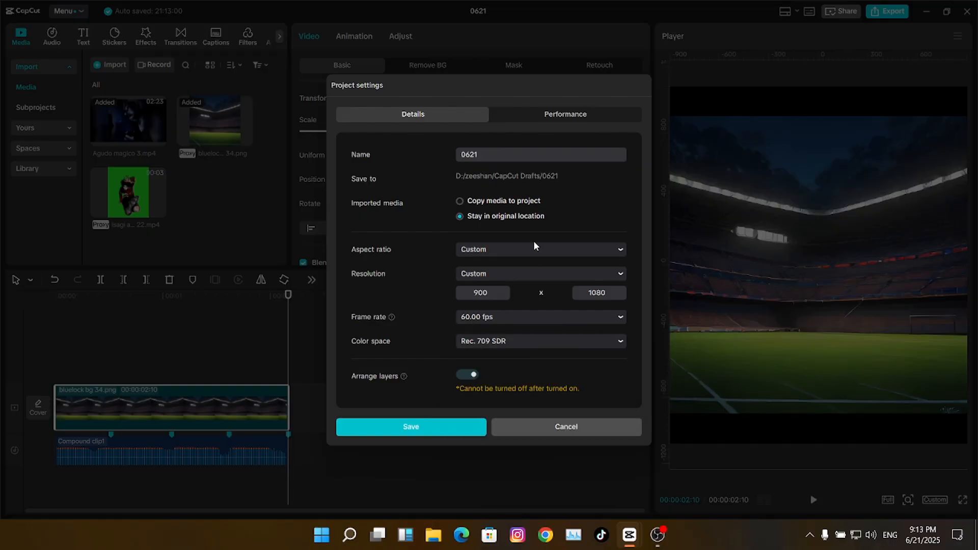
pyautogui.click(555, 115)
pyautogui.click(385, 207)
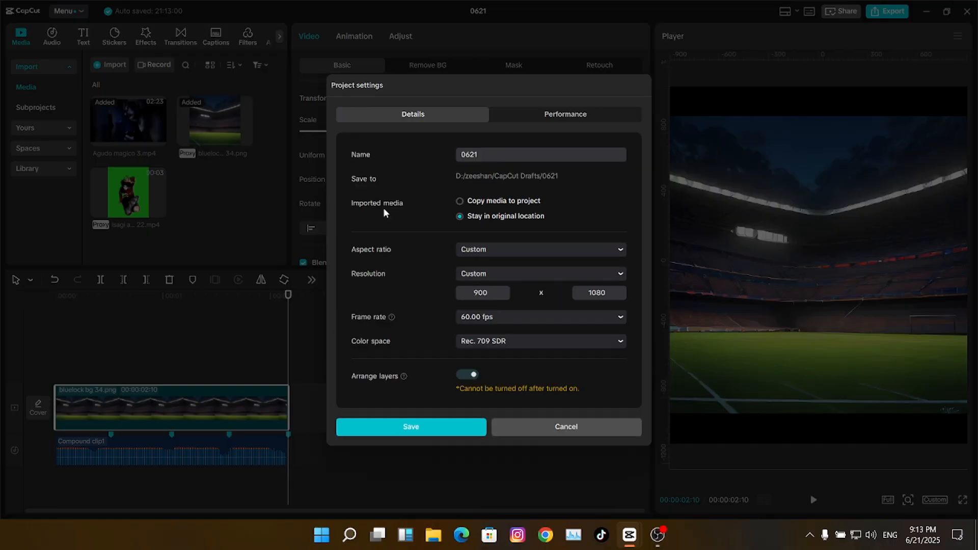
pyautogui.click(573, 429)
pyautogui.click(240, 336)
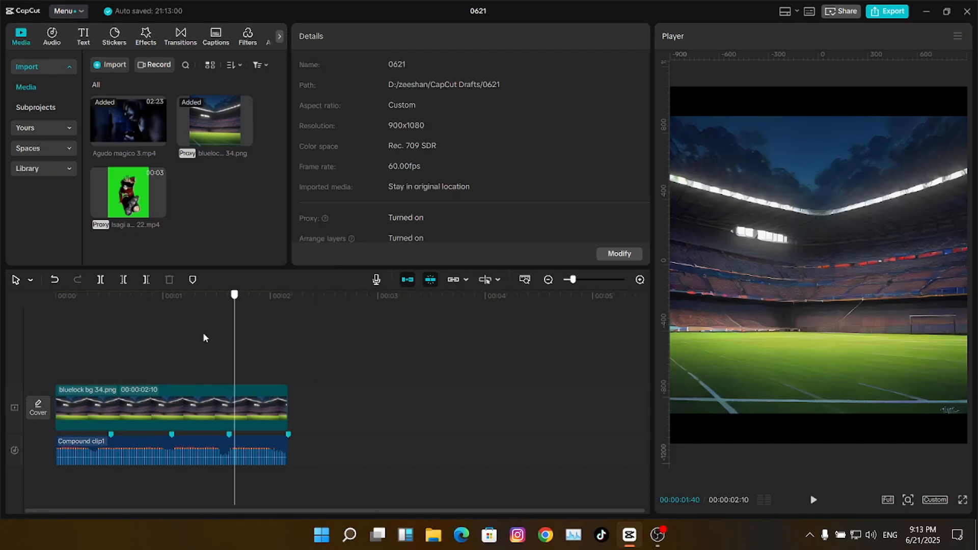
# - Enlarge the stadium background to about 125%
pyautogui.click(187, 414)
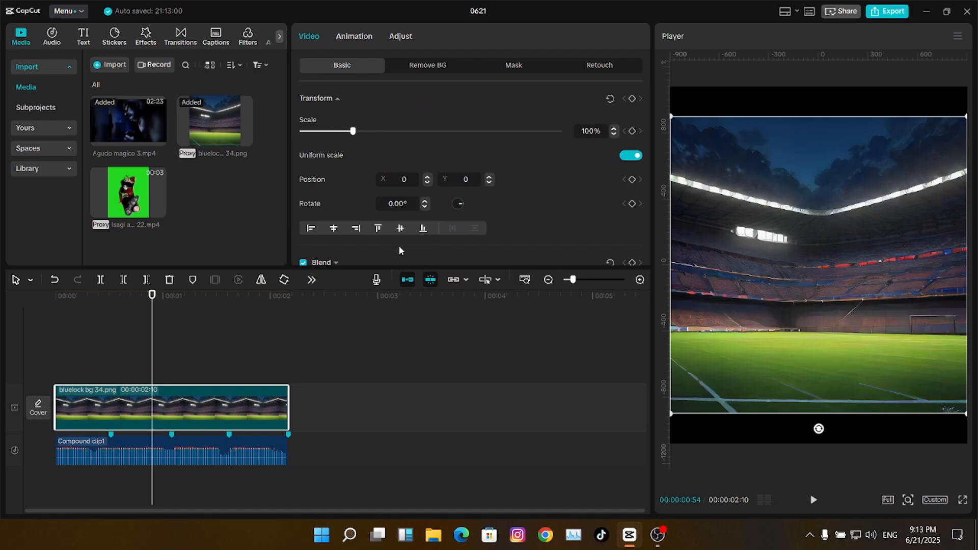
pyautogui.click(104, 359)
pyautogui.click(156, 402)
pyautogui.moveTo(353, 131); pyautogui.dragTo(365, 131)
pyautogui.click(155, 338)
# - Place the Isagi animation clip on a track above the background
pyautogui.moveTo(136, 211); pyautogui.dragTo(54, 374)
pyautogui.click(112, 329)
pyautogui.click(155, 349)
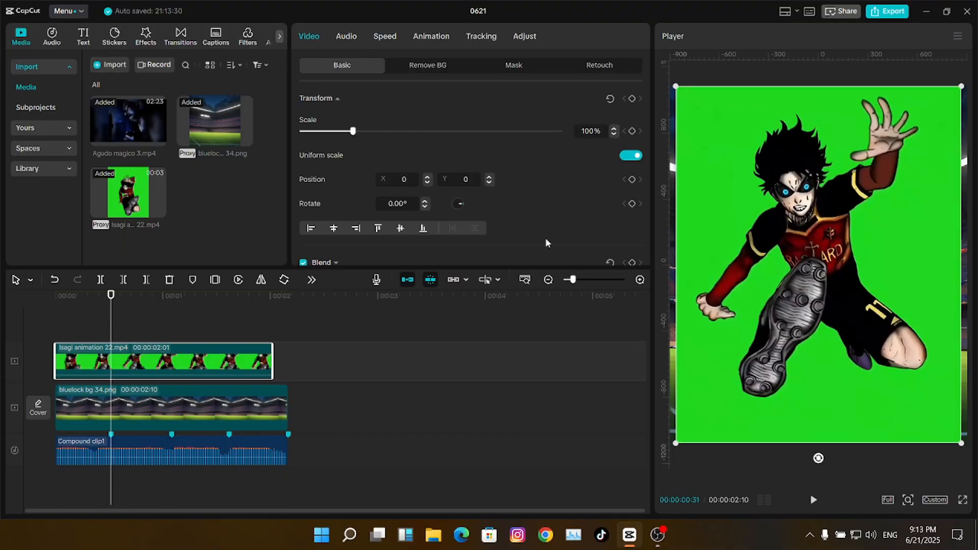
# - Slow the Isagi clip to 0.80x with Optical flow smooth slow-mo
pyautogui.click(382, 40)
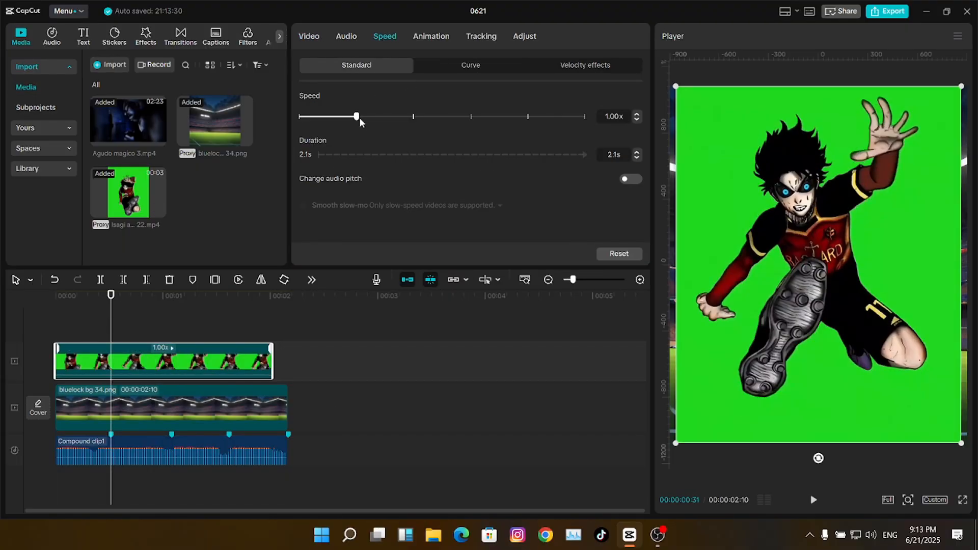
pyautogui.moveTo(348, 122); pyautogui.dragTo(348, 121)
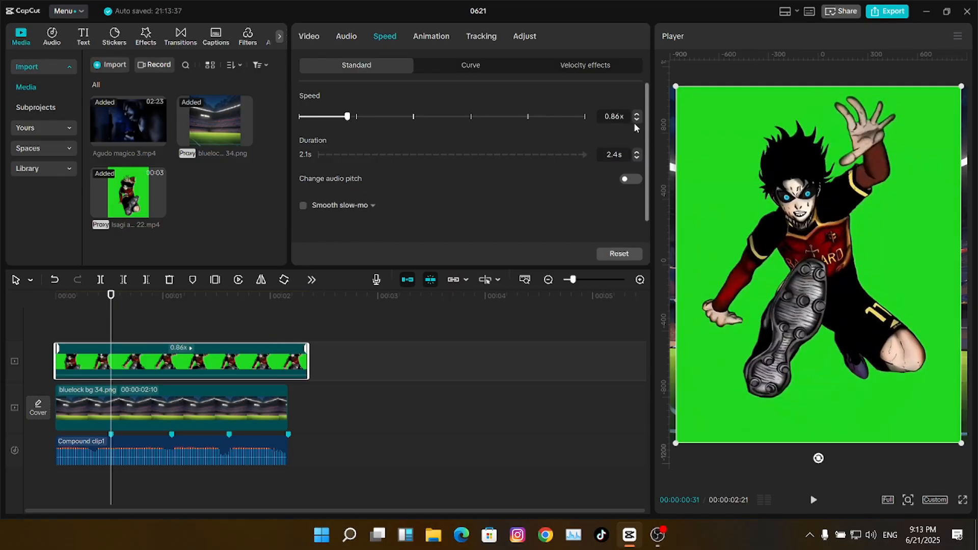
pyautogui.scroll(-1, 636, 120)
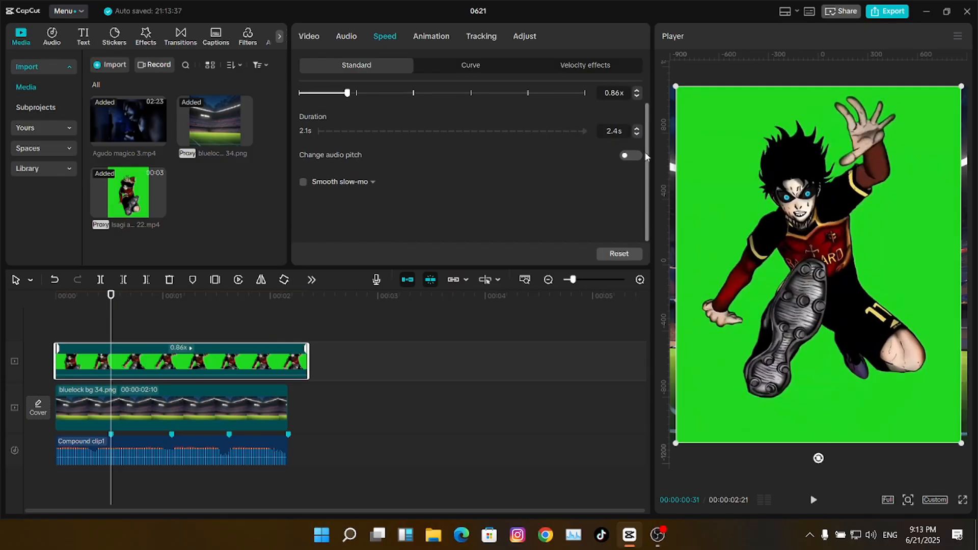
pyautogui.click(622, 97)
pyautogui.press('BackSpace')
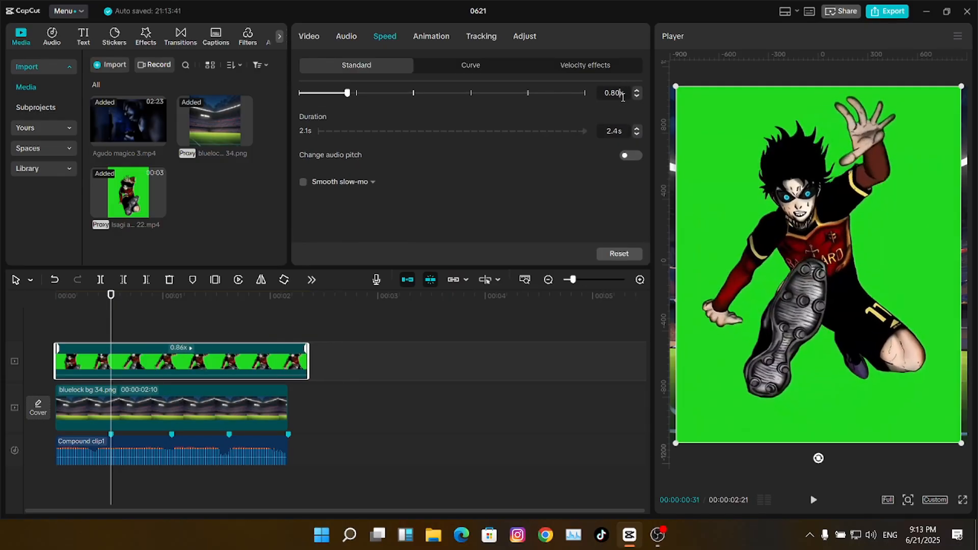
pyautogui.write('0')
pyautogui.press('Return')
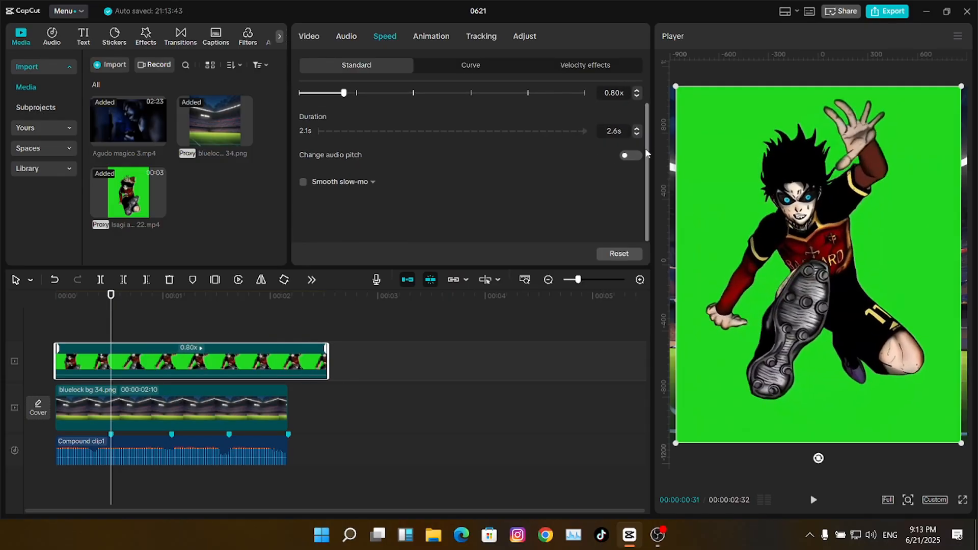
pyautogui.click(303, 182)
pyautogui.click(352, 203)
pyautogui.click(349, 260)
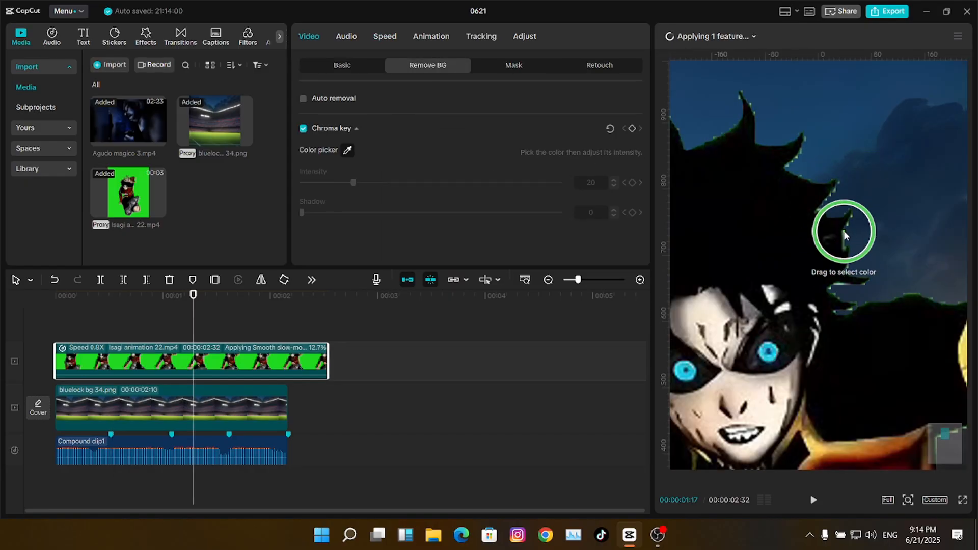
# - Key out the Isagi clip's green screen, set green saturation to -100 and scale it to 86%
pyautogui.click(841, 235)
pyautogui.click(519, 40)
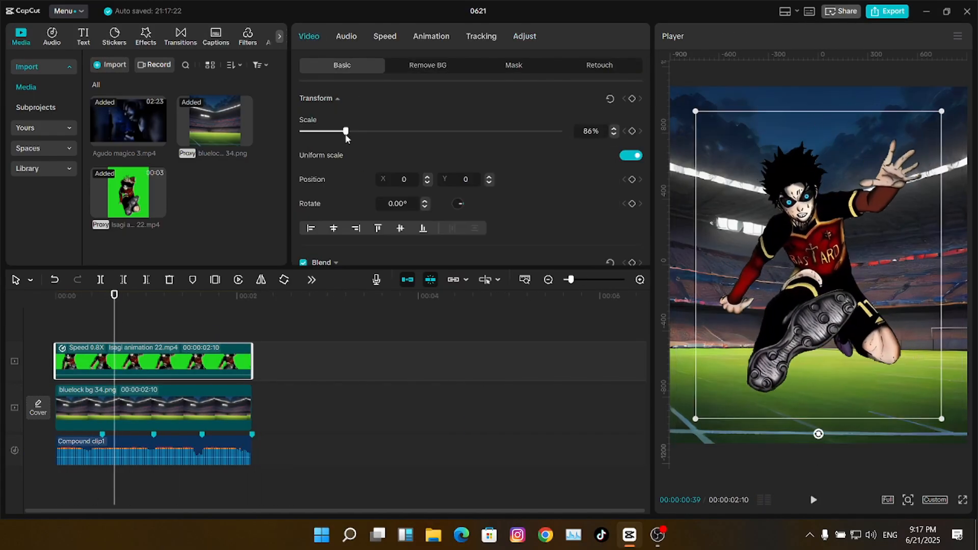
pyautogui.click(75, 320)
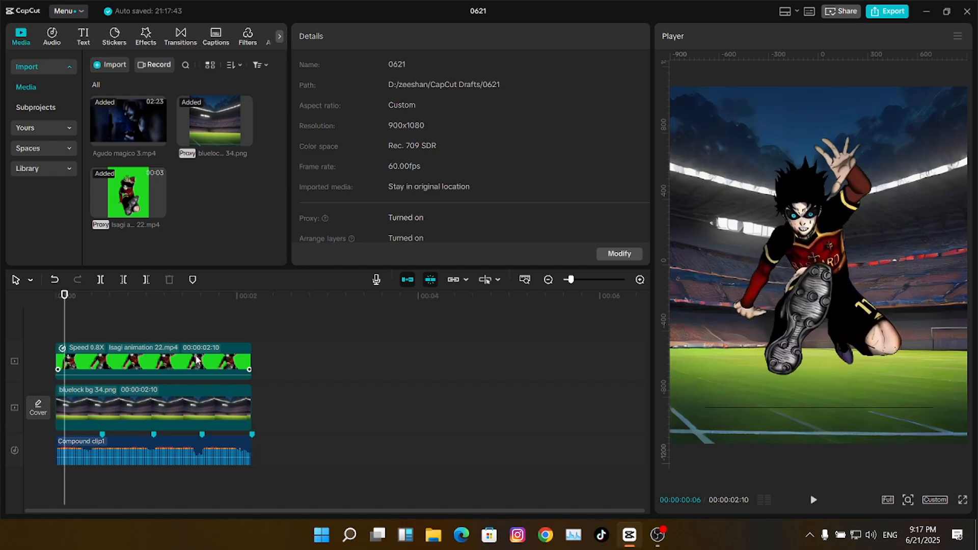
# - Merge both video clips into Compound clip2 and add a scale keyframe at 00:00:02:10
pyautogui.moveTo(302, 351); pyautogui.dragTo(214, 399)
pyautogui.hotkey('alt', 'g')
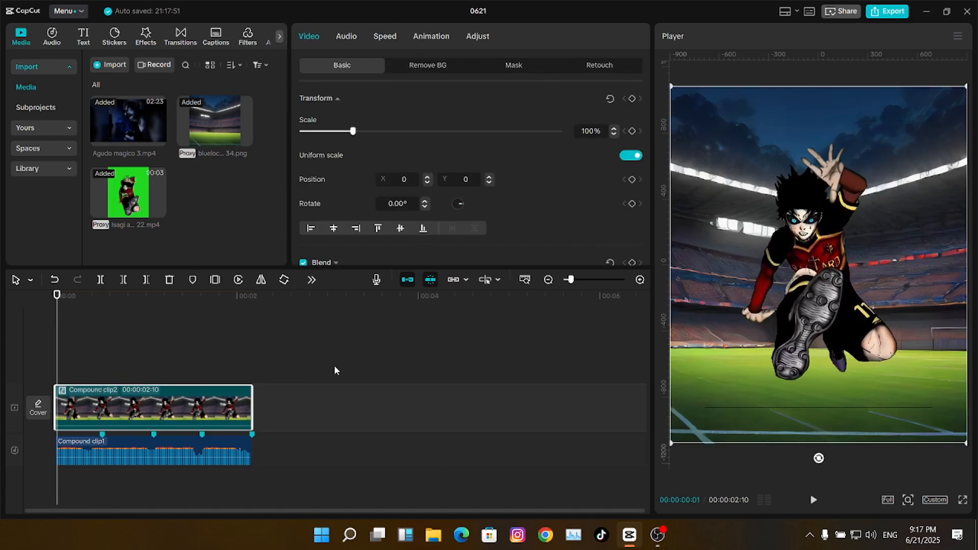
pyautogui.click(87, 307)
pyautogui.moveTo(87, 307); pyautogui.dragTo(104, 305)
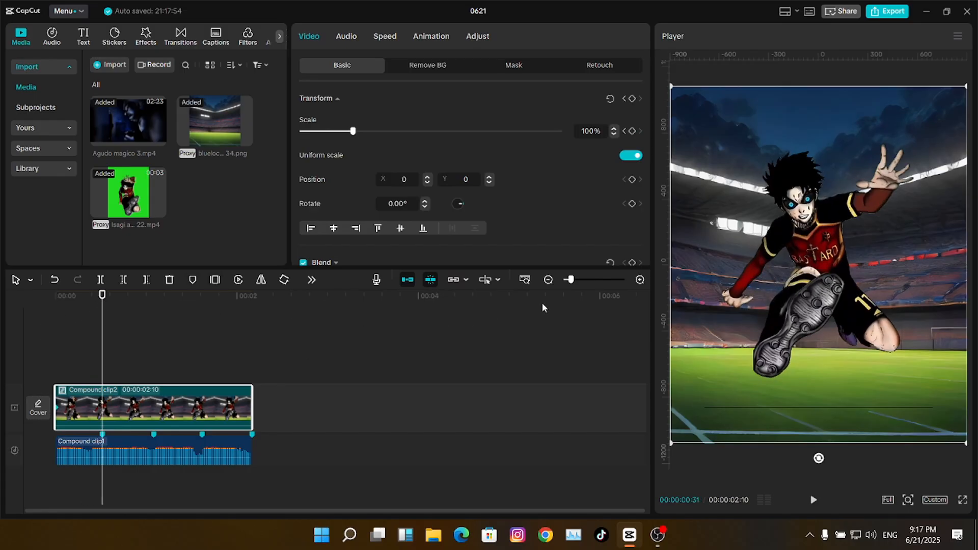
pyautogui.moveTo(571, 280); pyautogui.dragTo(576, 279)
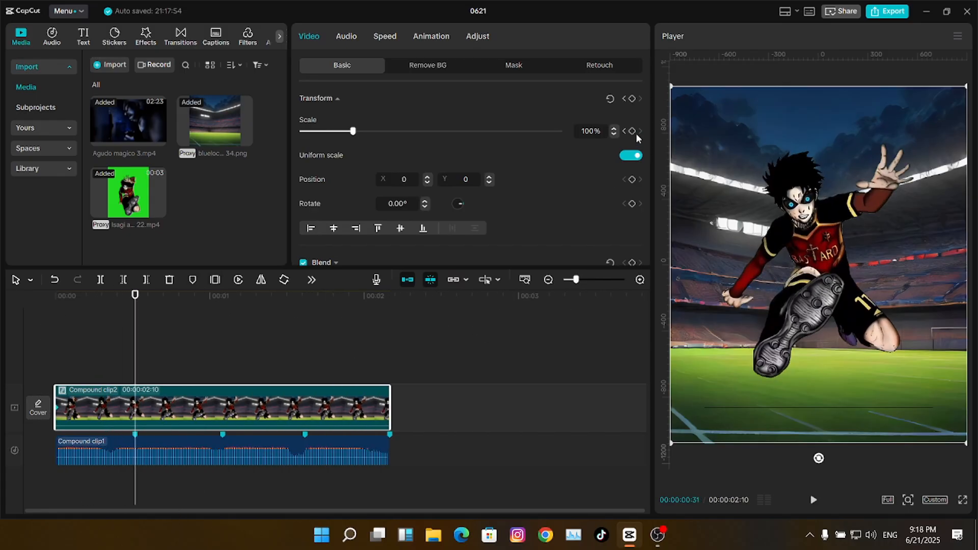
pyautogui.click(223, 304)
pyautogui.click(304, 307)
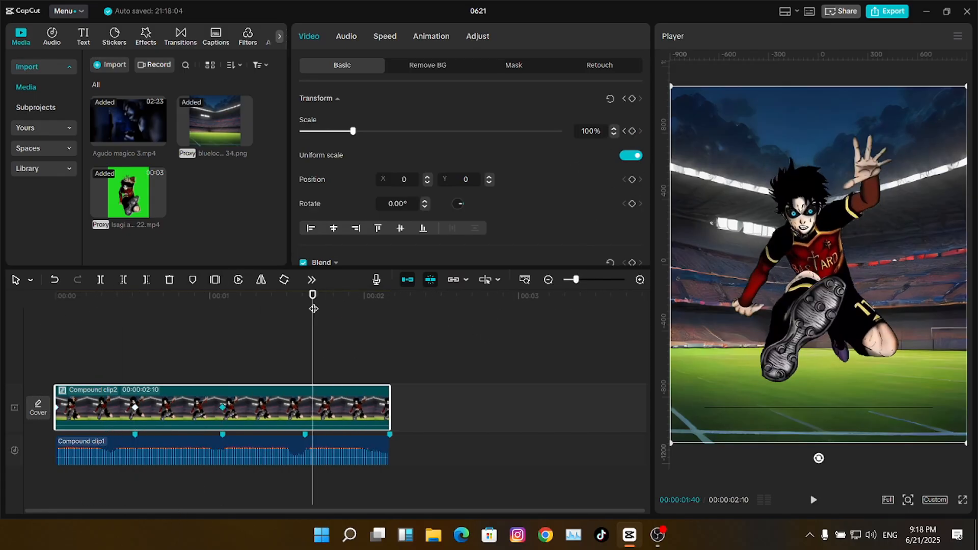
pyautogui.click(640, 131)
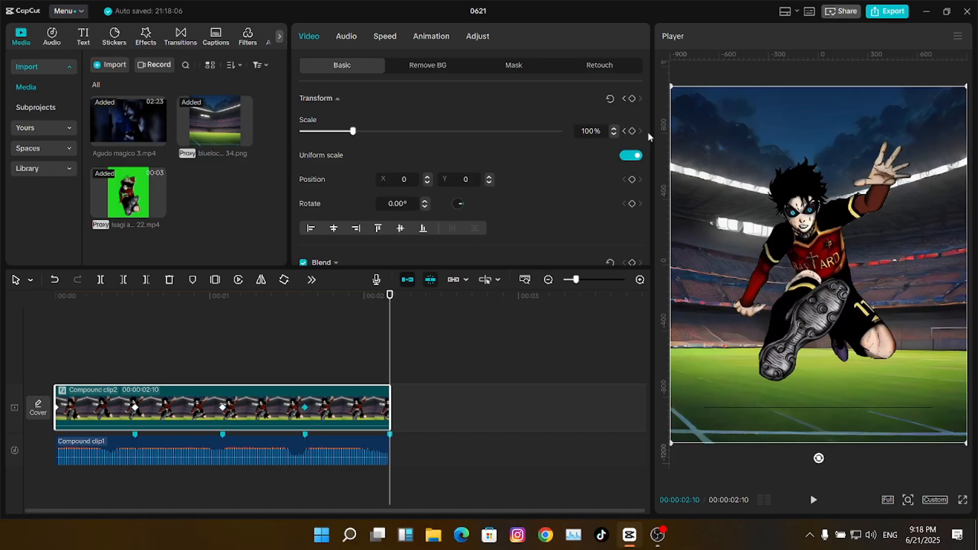
pyautogui.click(631, 131)
# - Set the scale to 150% at the 0:31 and 1:37 keyframes and preview the pulse
pyautogui.click(136, 305)
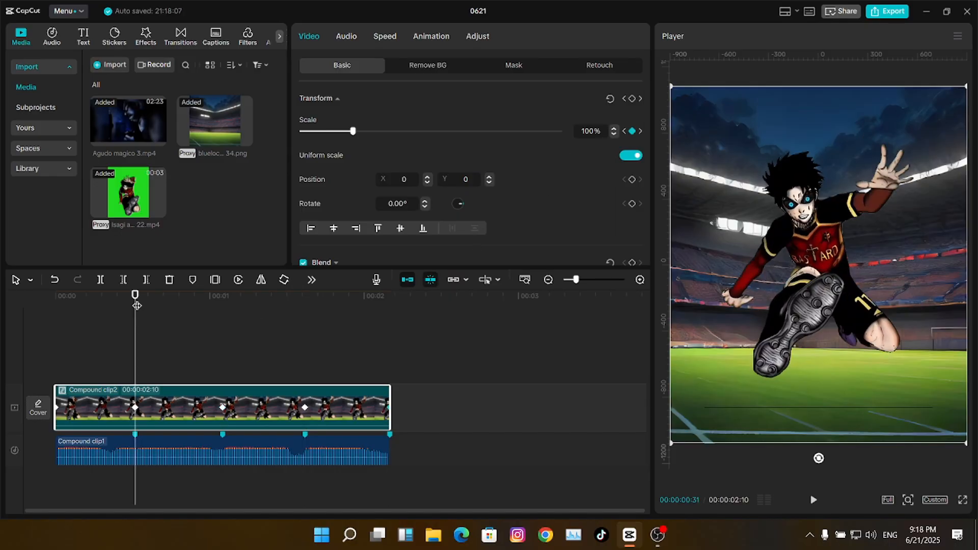
pyautogui.moveTo(352, 131); pyautogui.dragTo(379, 131)
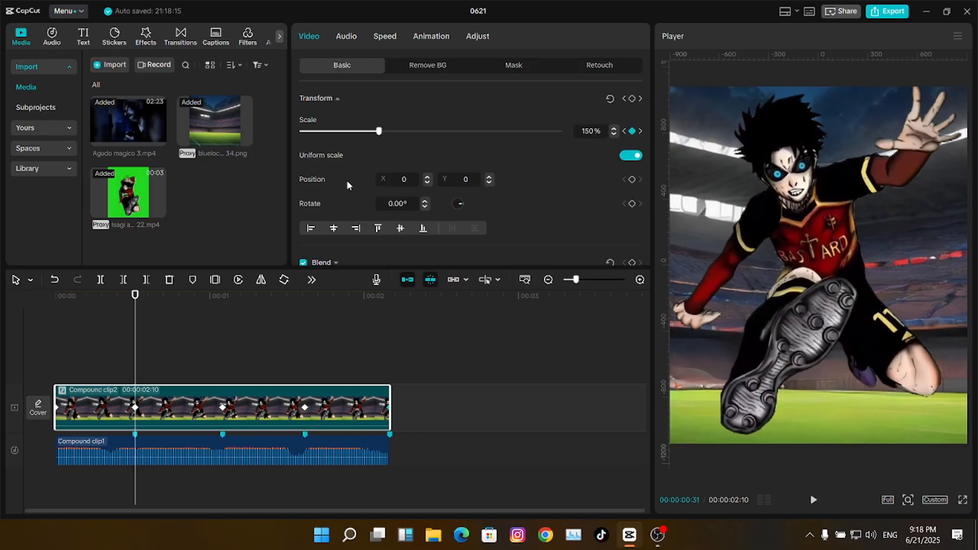
pyautogui.moveTo(224, 298); pyautogui.dragTo(304, 298)
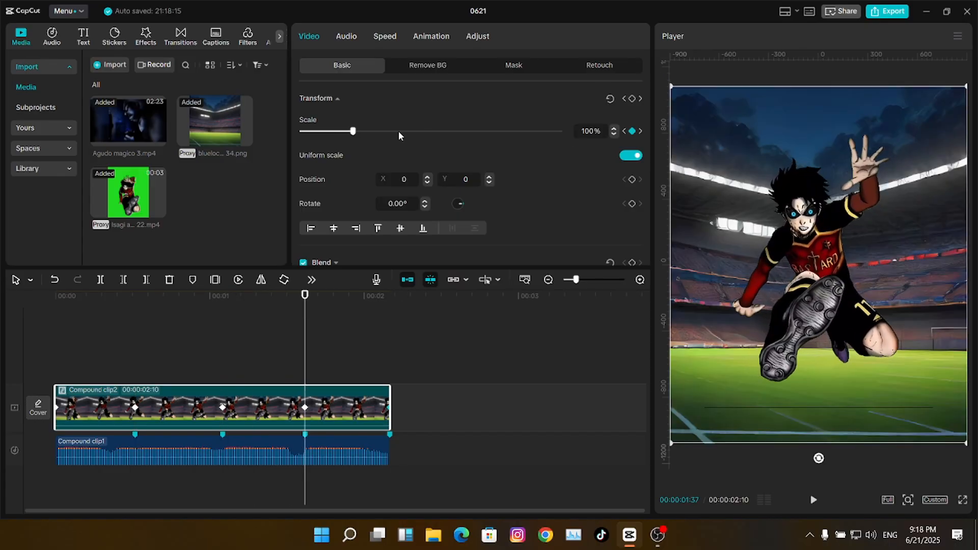
pyautogui.moveTo(398, 131); pyautogui.dragTo(378, 138)
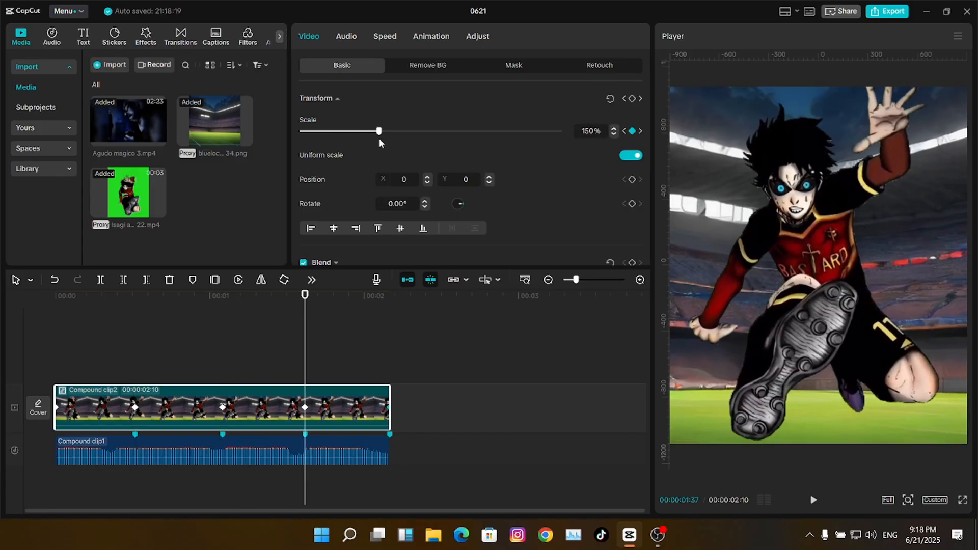
pyautogui.press('Home')
pyautogui.press('space')
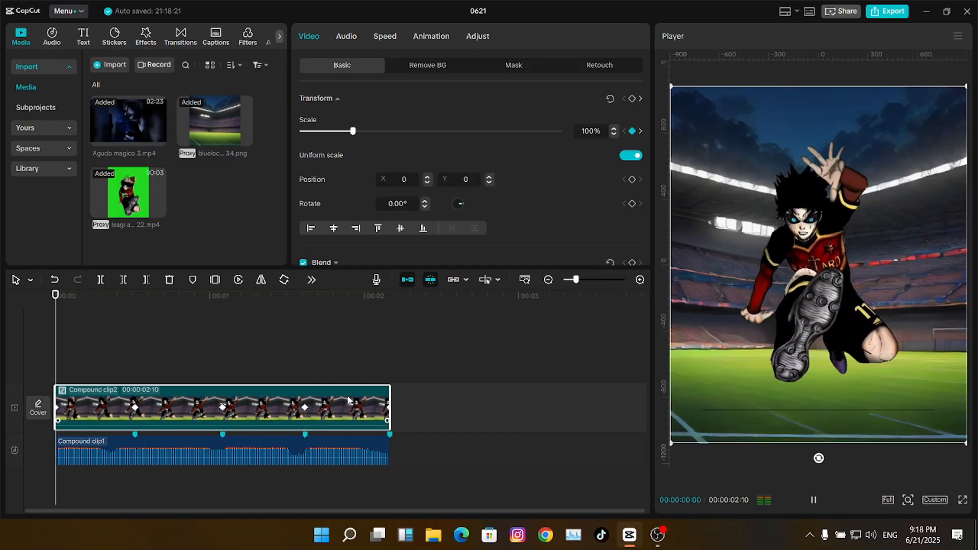
pyautogui.press('space')
# - Ease the first two scale keyframes and sharpen the first segment's curve handle
pyautogui.hotkey('alt', 'k')
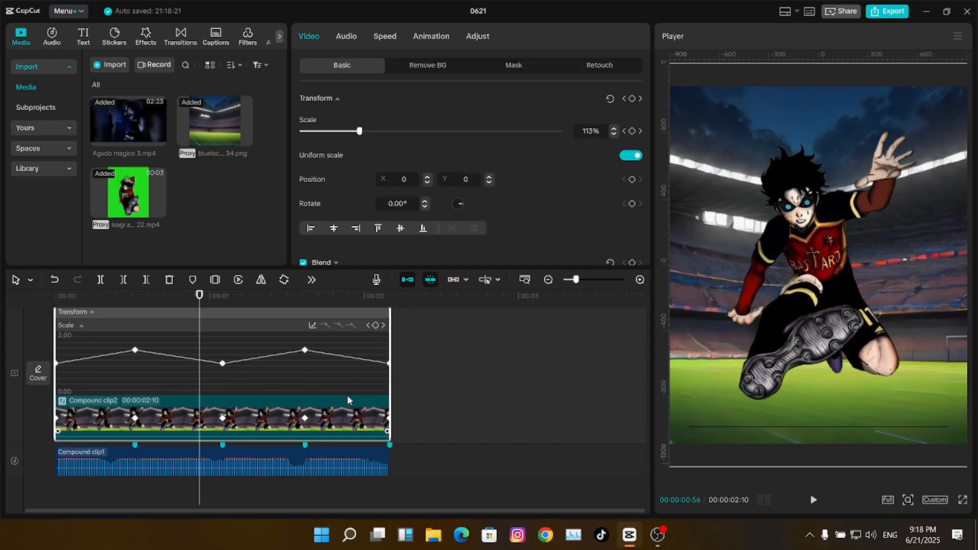
pyautogui.press('Home')
pyautogui.moveTo(575, 280); pyautogui.dragTo(578, 280)
pyautogui.moveTo(128, 383); pyautogui.dragTo(59, 358)
pyautogui.click(474, 326)
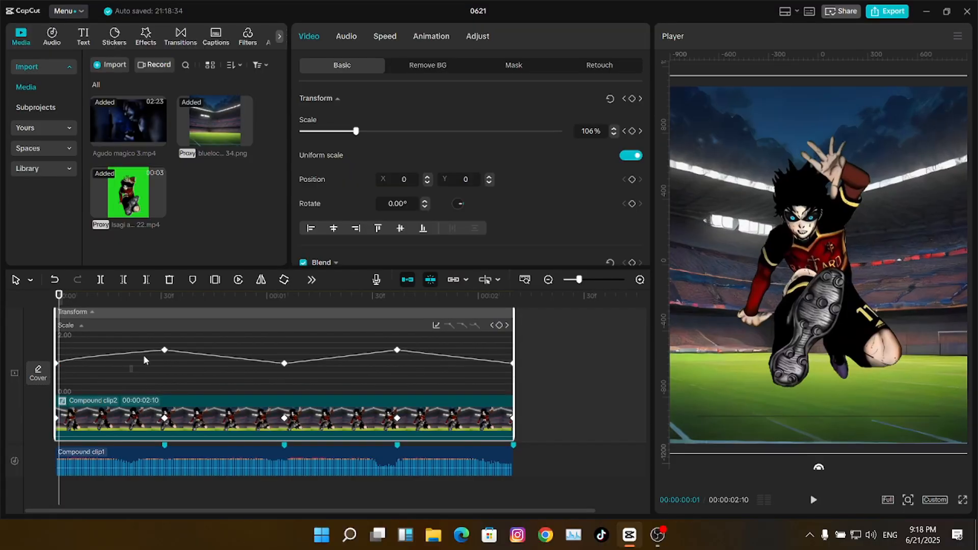
pyautogui.click(474, 326)
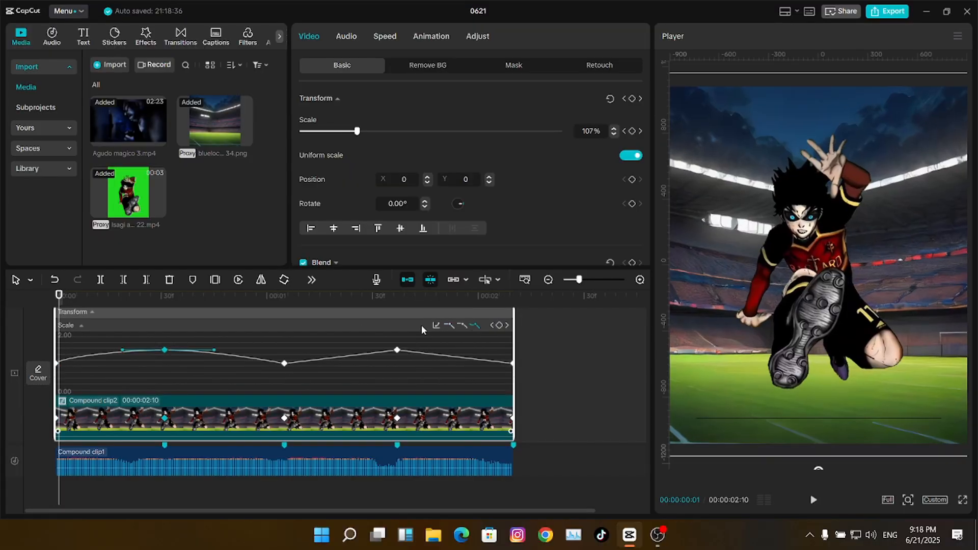
pyautogui.press('Right')
pyautogui.press('Right')
pyautogui.press('Right')
pyautogui.press('Right')
pyautogui.press('Right')
pyautogui.press('Right')
pyautogui.press('Right')
pyautogui.press('Right')
pyautogui.press('Right')
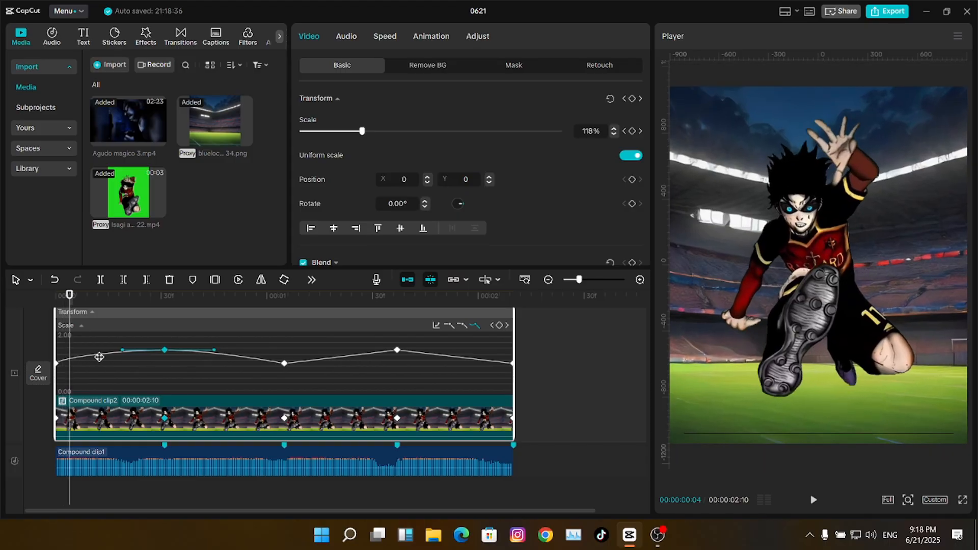
pyautogui.press('Right')
pyautogui.click(119, 350)
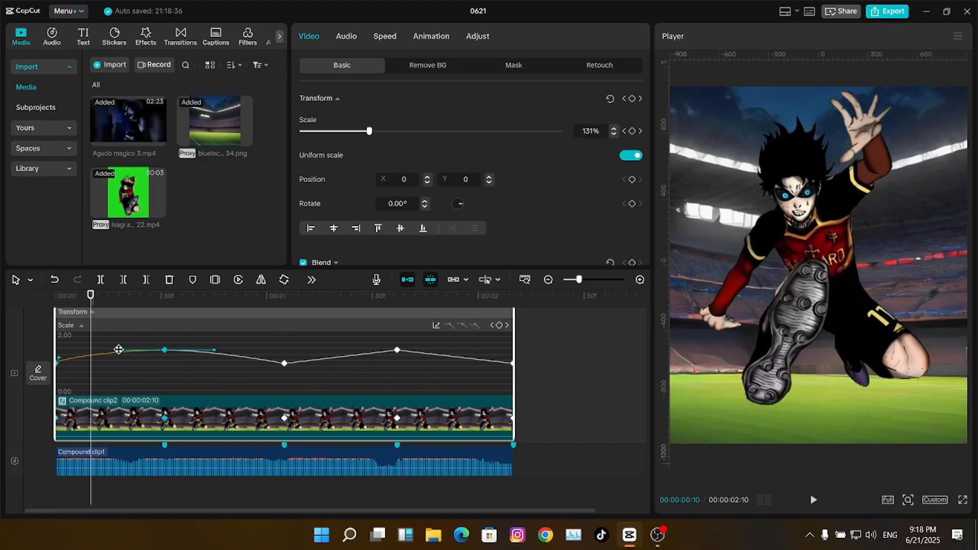
pyautogui.moveTo(122, 351); pyautogui.dragTo(90, 358)
pyautogui.press('Right')
pyautogui.press('Right')
pyautogui.press('Right')
pyautogui.press('Right')
pyautogui.press('Right')
pyautogui.press('Right')
pyautogui.press('Right')
pyautogui.press('Right')
pyautogui.press('Right')
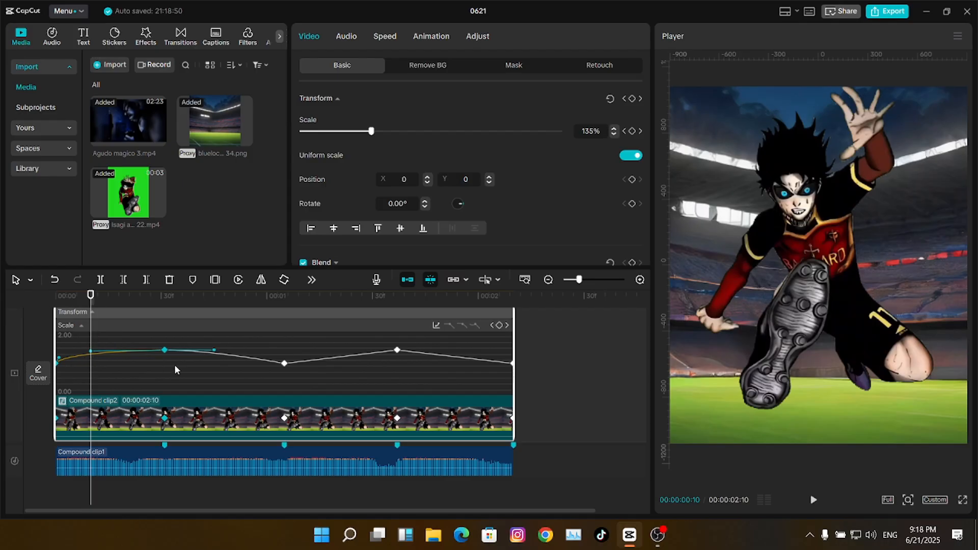
# - Ease the middle keyframe and reshape the curves around the 150% keyframe
pyautogui.moveTo(156, 363); pyautogui.dragTo(56, 327)
pyautogui.press('space')
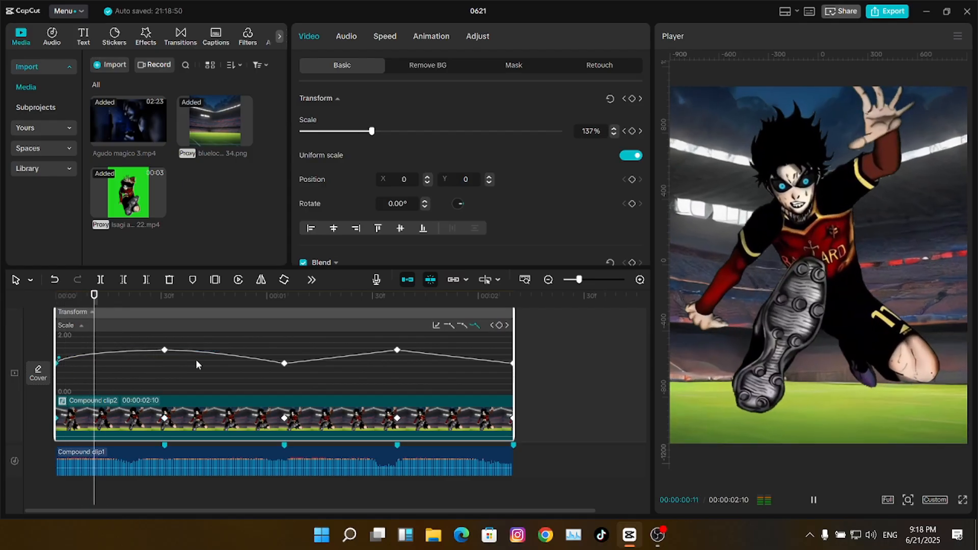
pyautogui.press('space')
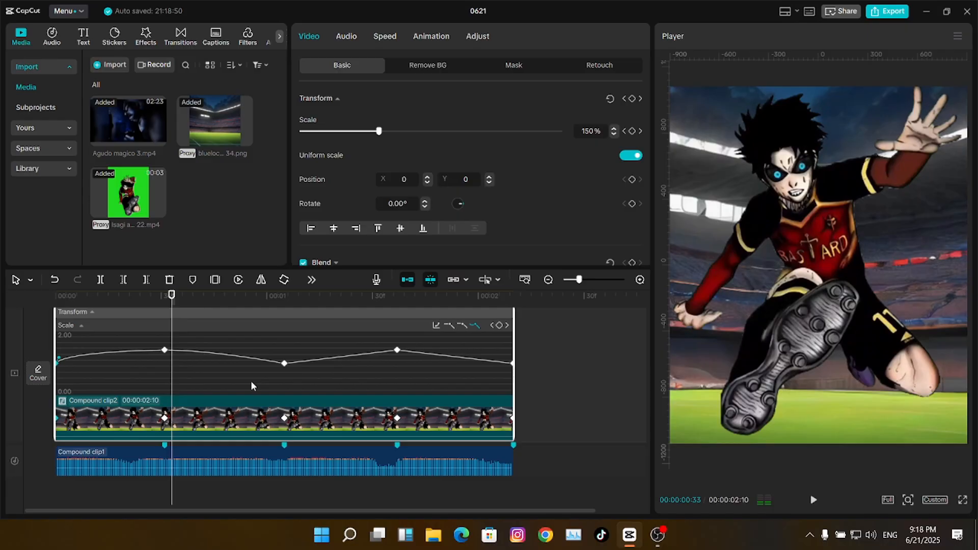
pyautogui.moveTo(251, 386); pyautogui.dragTo(156, 312)
pyautogui.click(165, 300)
pyautogui.press('Right')
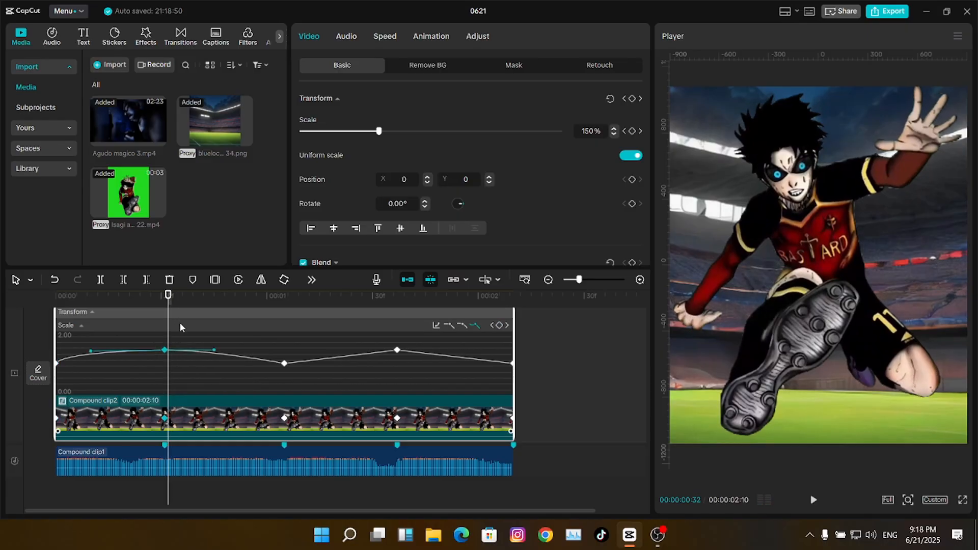
pyautogui.moveTo(216, 352); pyautogui.dragTo(332, 388)
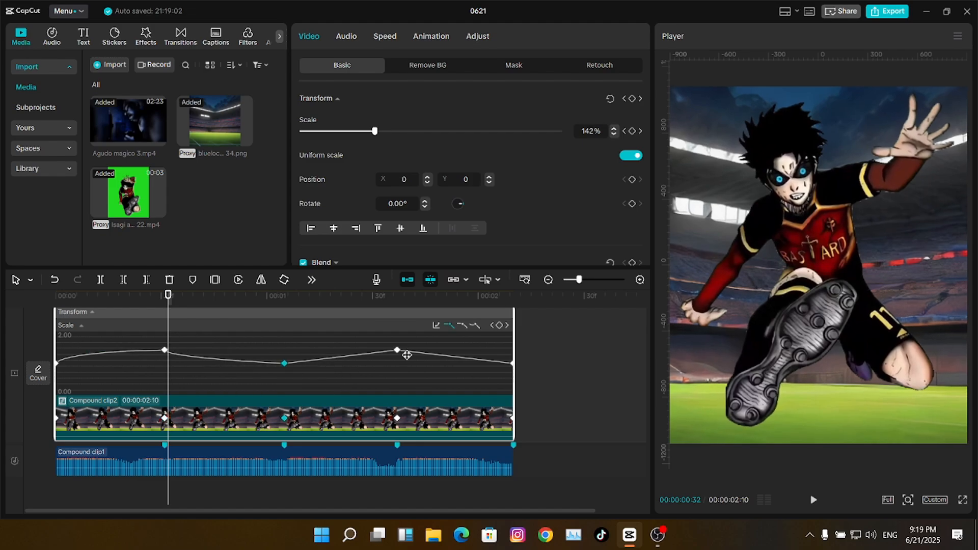
pyautogui.click(475, 325)
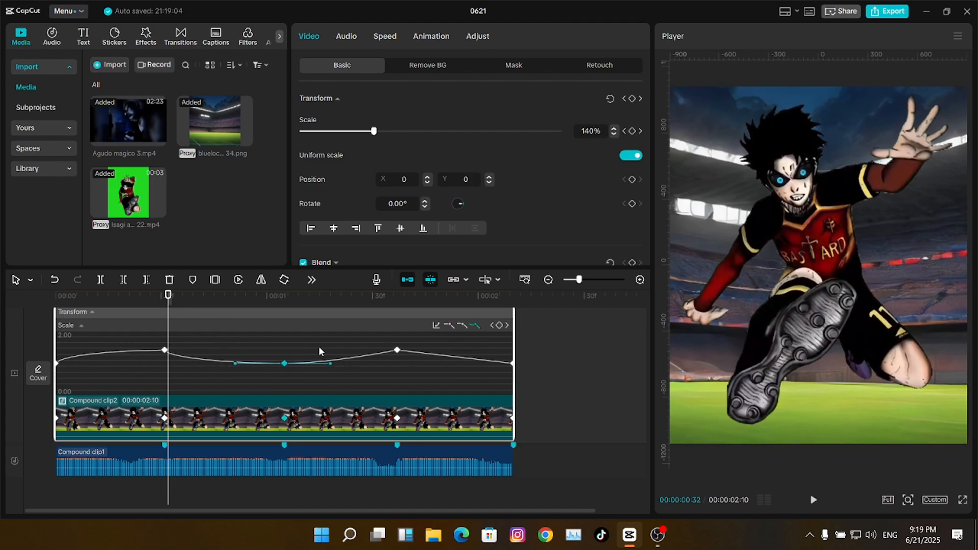
pyautogui.moveTo(239, 365); pyautogui.dragTo(233, 364)
pyautogui.click(162, 303)
pyautogui.press('Right')
pyautogui.press('Right')
pyautogui.press('Right')
pyautogui.press('Right')
pyautogui.press('Right')
pyautogui.press('Right')
pyautogui.press('Right')
pyautogui.press('Right')
pyautogui.press('Right')
pyautogui.press('Right')
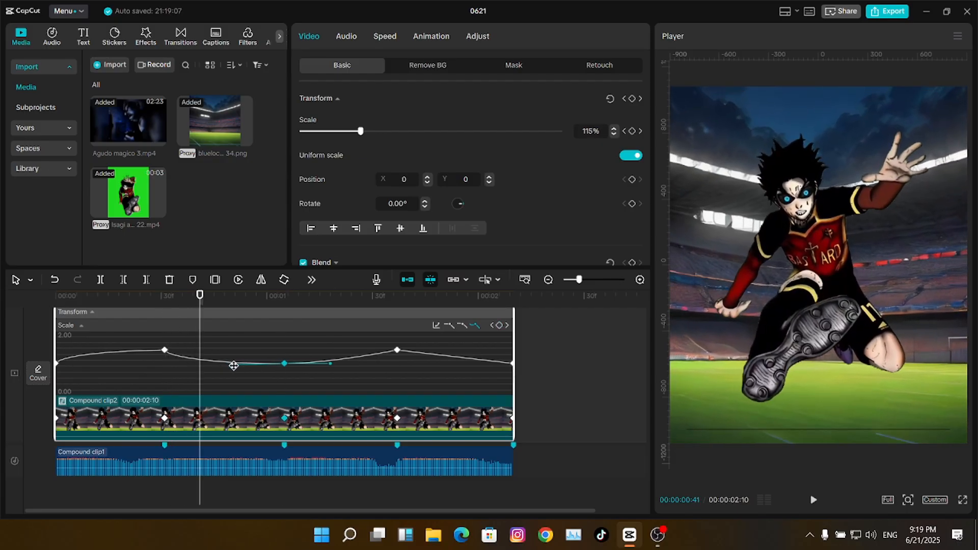
pyautogui.moveTo(232, 363); pyautogui.dragTo(203, 366)
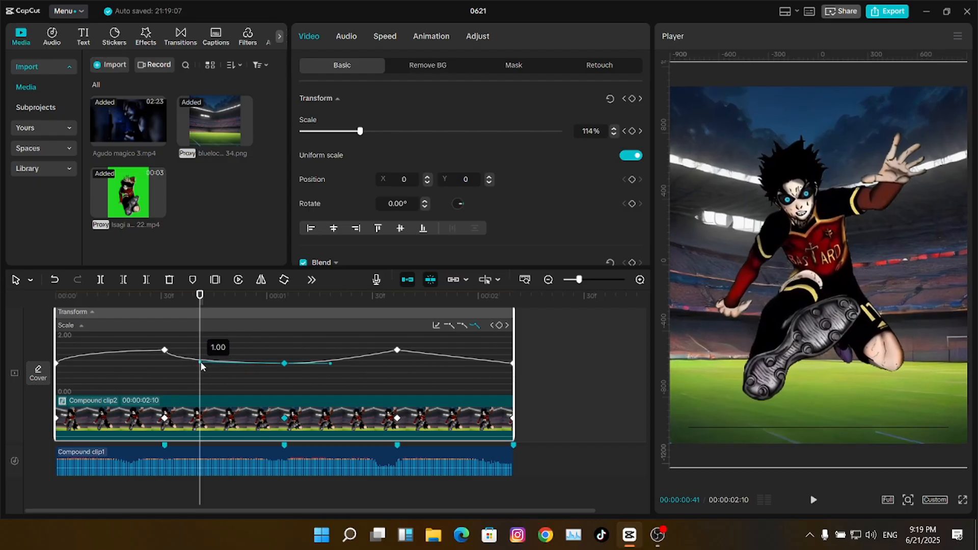
# - Preview the revised pulse and adjust the middle keyframe's right curve handle
pyautogui.press('Home')
pyautogui.press('space')
pyautogui.press('space')
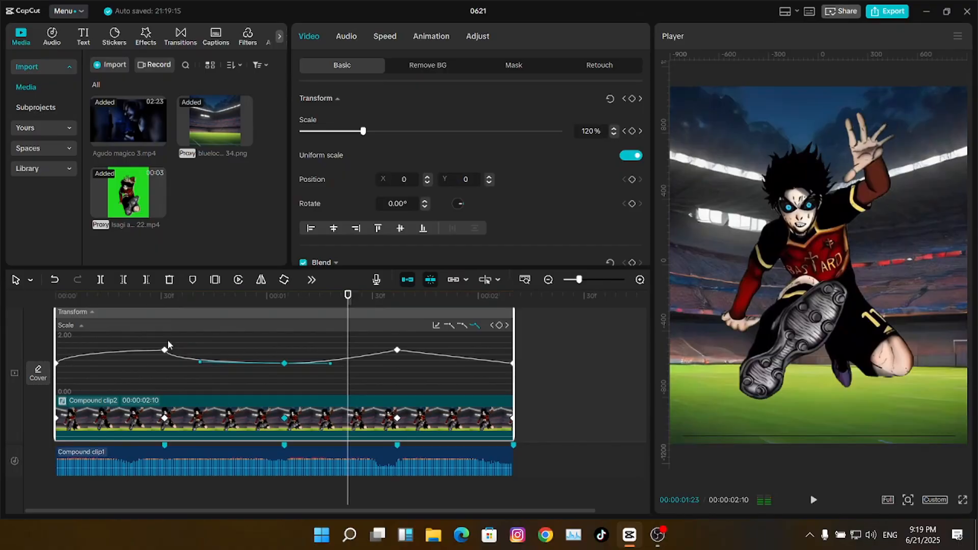
pyautogui.moveTo(112, 304); pyautogui.dragTo(1, 307)
pyautogui.press('space')
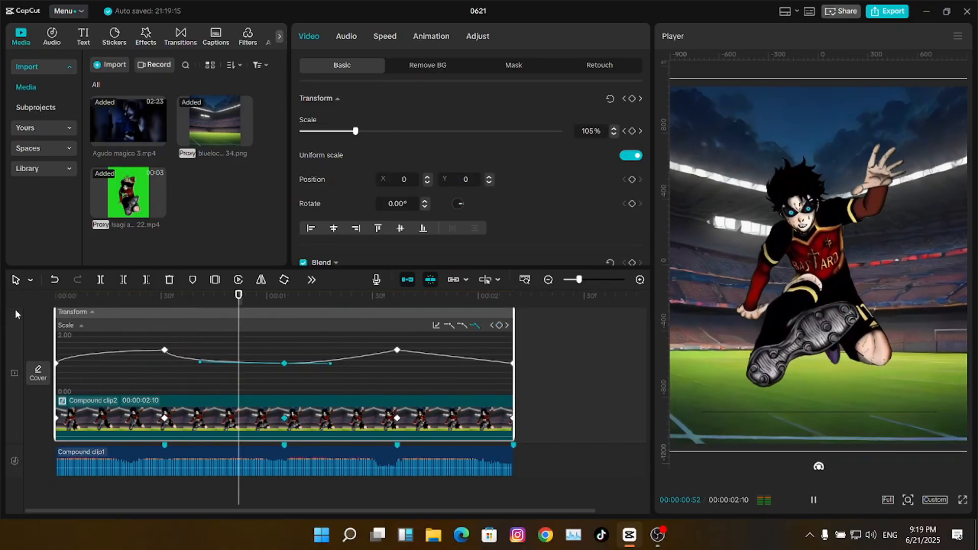
pyautogui.press('space')
pyautogui.moveTo(298, 304); pyautogui.dragTo(284, 305)
pyautogui.press('Right')
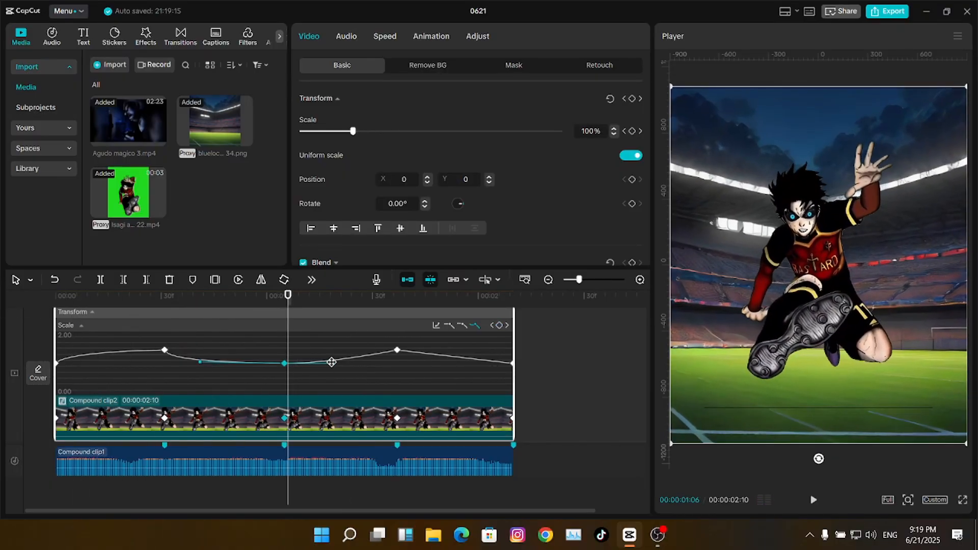
pyautogui.moveTo(330, 363); pyautogui.dragTo(289, 364)
# - Ease the fourth scale keyframe and tune both of its curve handles
pyautogui.click(397, 350)
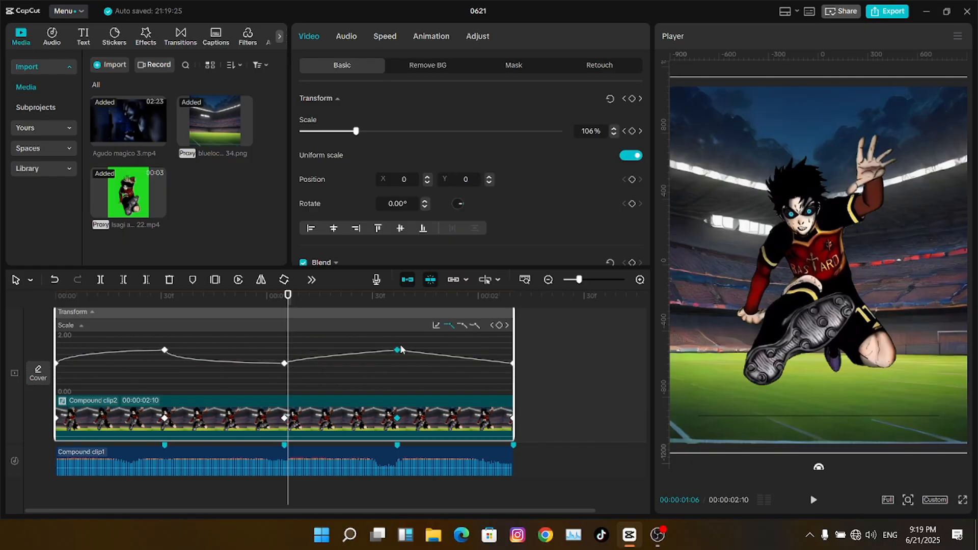
pyautogui.click(477, 325)
pyautogui.moveTo(352, 349); pyautogui.dragTo(321, 355)
pyautogui.click(286, 301)
pyautogui.press('Right')
pyautogui.press('Right')
pyautogui.press('Right')
pyautogui.press('Right')
pyautogui.press('Right')
pyautogui.press('Right')
pyautogui.press('Right')
pyautogui.press('Right')
pyautogui.press('Right')
pyautogui.press('Right')
pyautogui.click(397, 297)
pyautogui.press('Right')
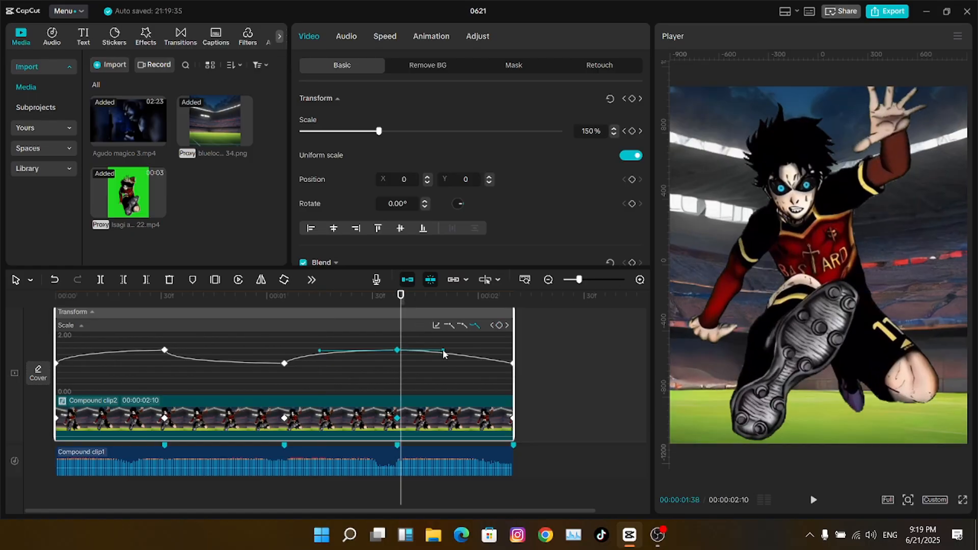
pyautogui.moveTo(442, 351); pyautogui.dragTo(402, 361)
# - Ease the last scale keyframe, tune its left handle, and play back the full pulse
pyautogui.click(513, 363)
pyautogui.click(462, 325)
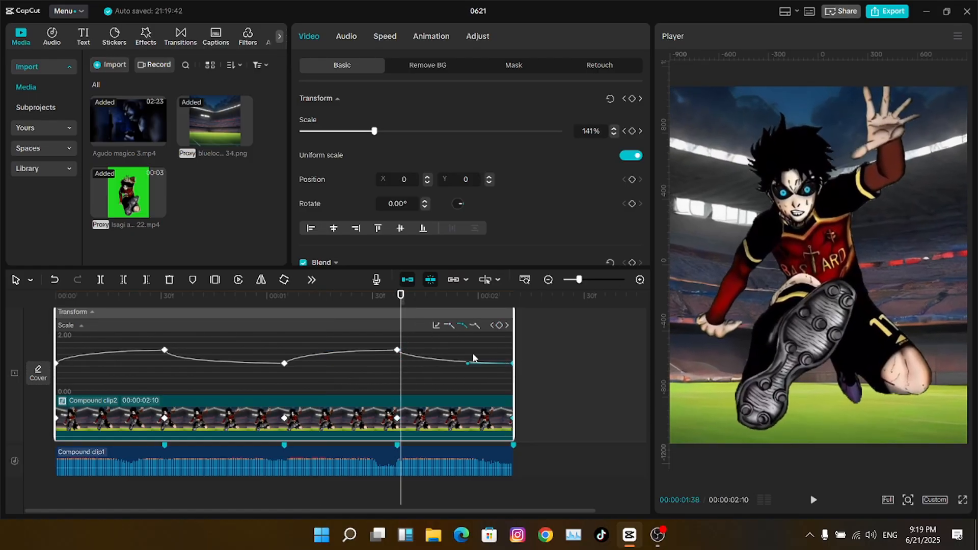
pyautogui.moveTo(467, 363); pyautogui.dragTo(433, 363)
pyautogui.click(397, 296)
pyautogui.press('Right')
pyautogui.press('Right')
pyautogui.press('Right')
pyautogui.press('Right')
pyautogui.press('Right')
pyautogui.press('Right')
pyautogui.press('Right')
pyautogui.press('Right')
pyautogui.press('Right')
pyautogui.press('Right')
pyautogui.press('space')
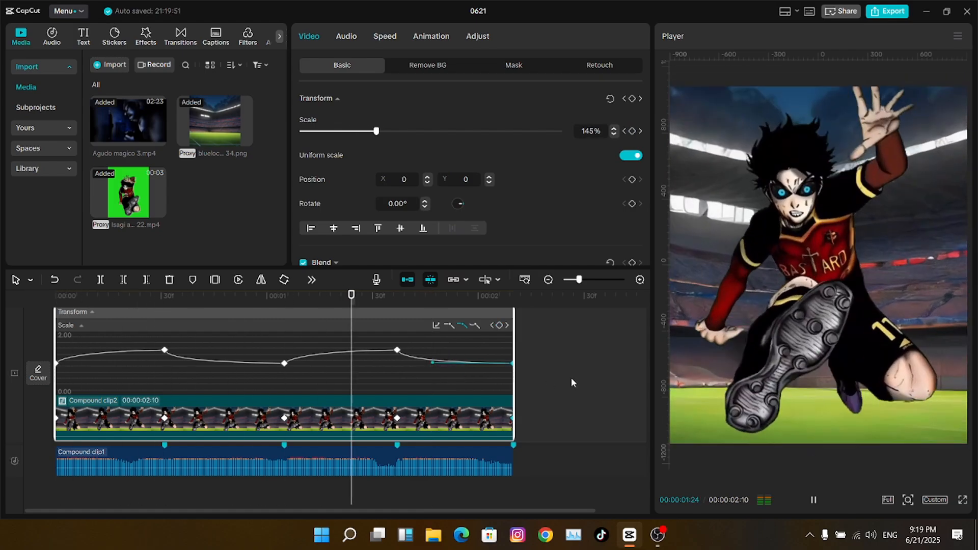
pyautogui.press('space')
pyautogui.click(189, 388)
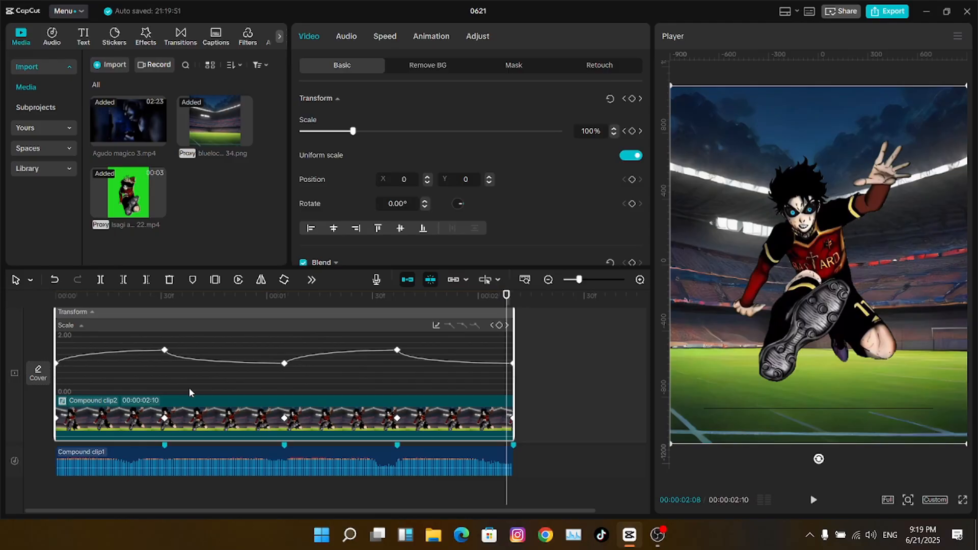
pyautogui.press('space')
# - Render the timeline preview and play it back
pyautogui.click(91, 312)
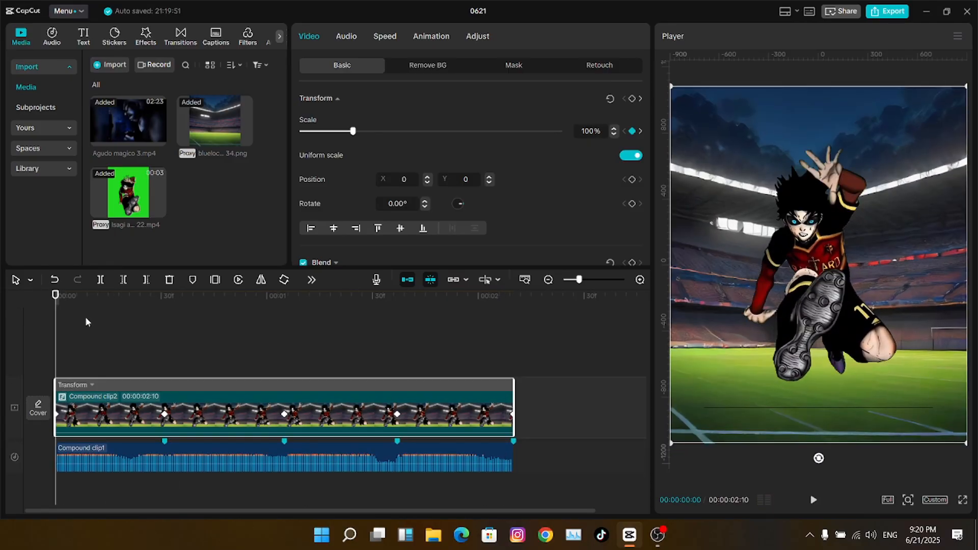
pyautogui.rightClick(86, 321)
pyautogui.moveTo(204, 362)
pyautogui.click(250, 363)
pyautogui.press('space')
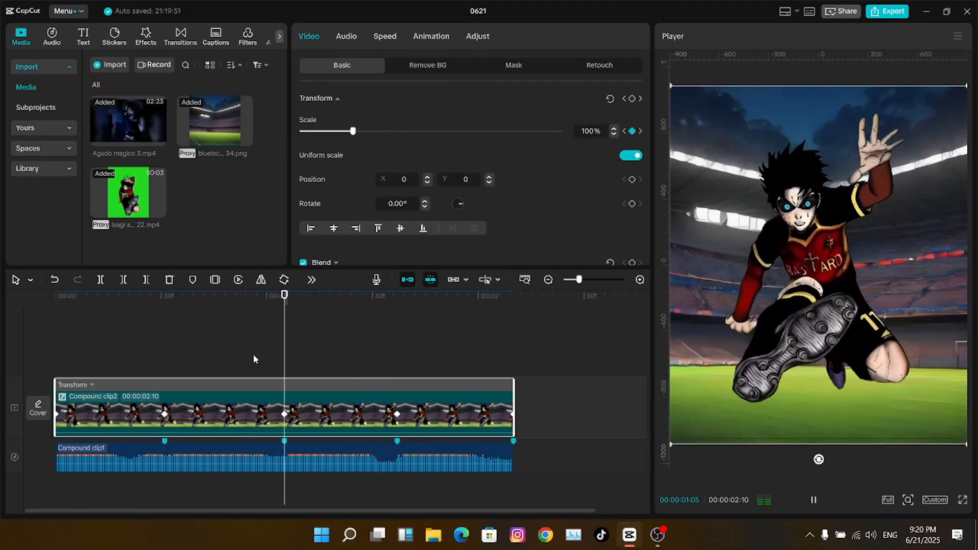
pyautogui.press('space')
# - Inspect the inner clips of Compound clip2 and return to the main timeline
pyautogui.click(207, 351)
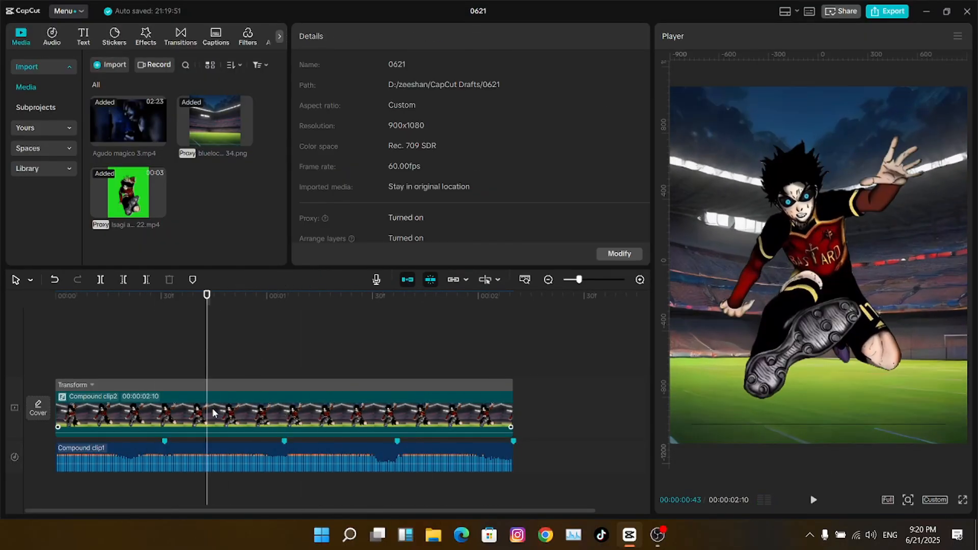
pyautogui.click(212, 408)
pyautogui.doubleClick(212, 408)
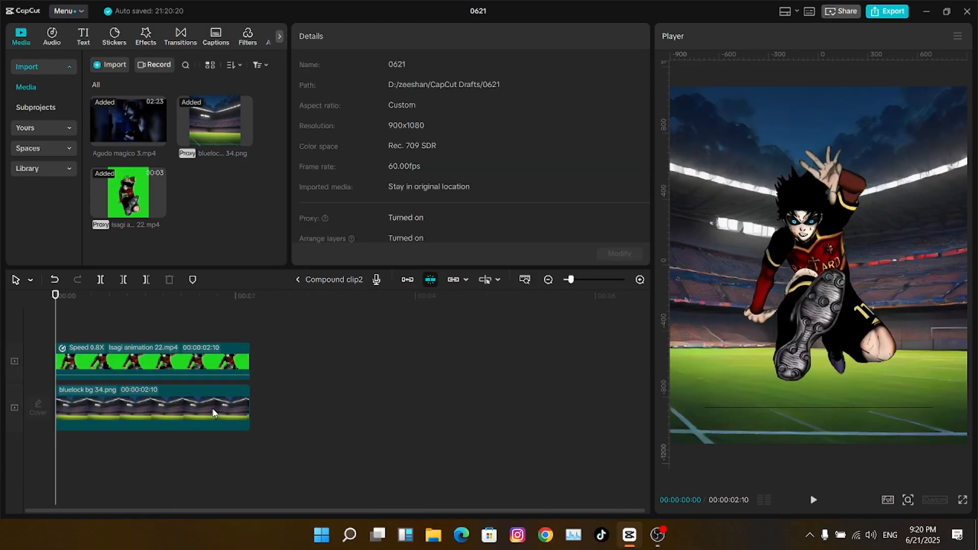
pyautogui.doubleClick(299, 364)
pyautogui.doubleClick(270, 401)
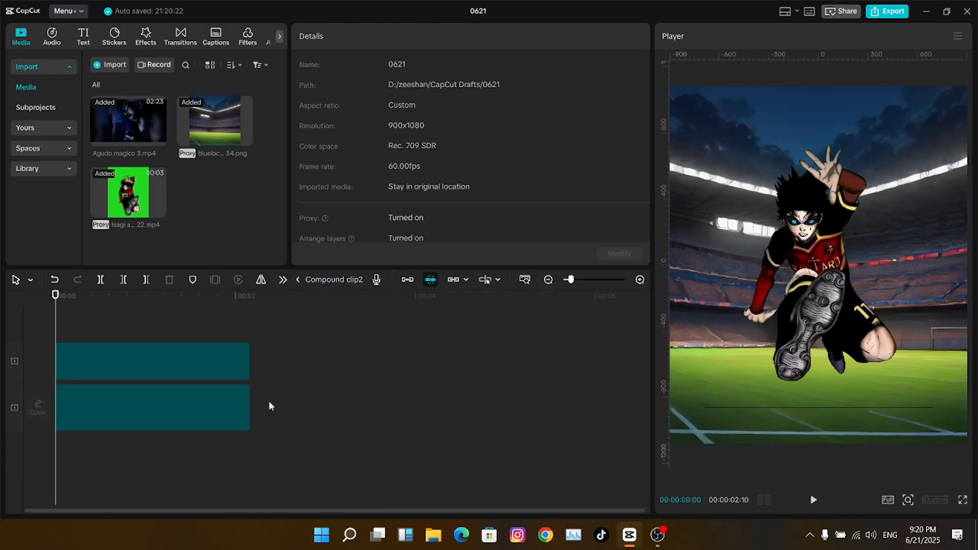
pyautogui.click(118, 375)
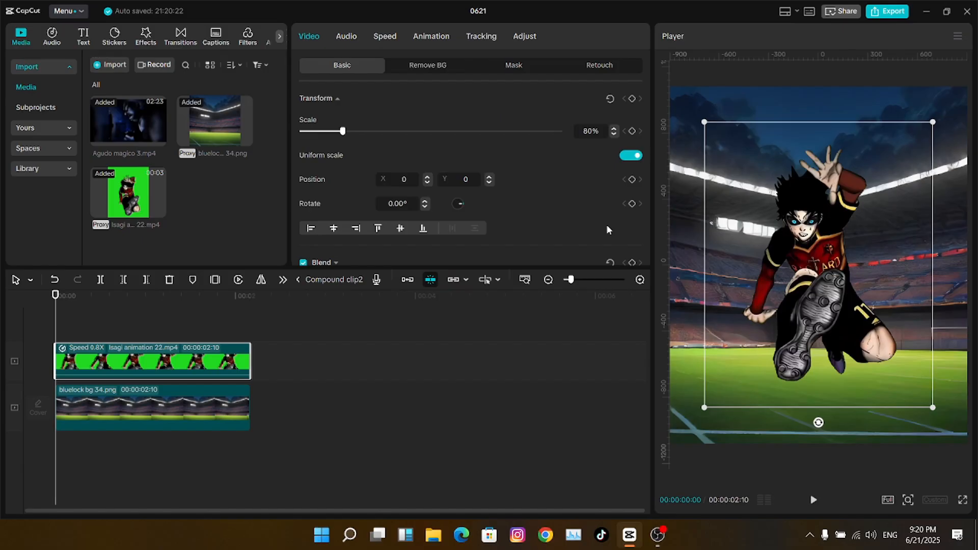
pyautogui.doubleClick(379, 373)
pyautogui.click(268, 395)
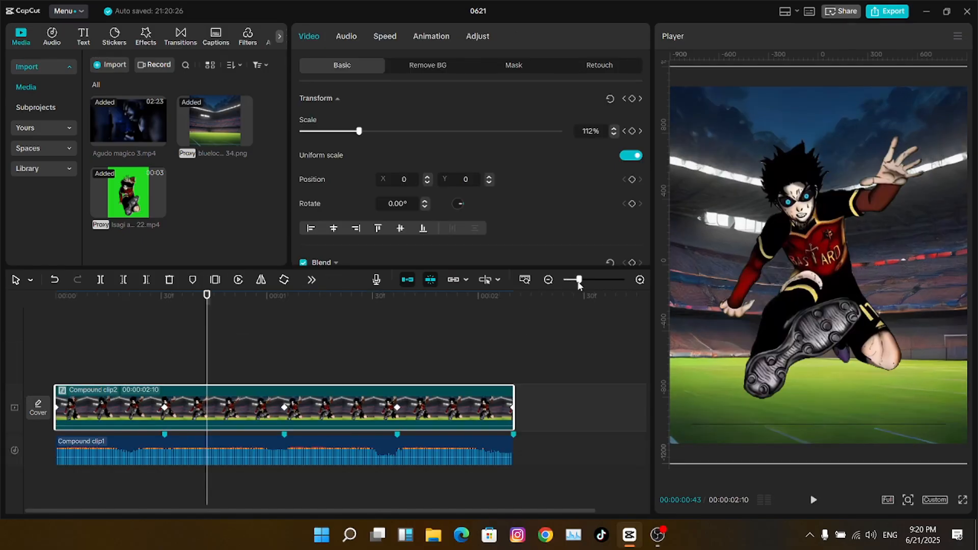
# - Paste a copy of Compound clip2 right after its end, then ungroup the original
pyautogui.moveTo(579, 281); pyautogui.dragTo(576, 281)
pyautogui.click(470, 362)
pyautogui.hotkey('ctrl', 'v')
pyautogui.moveTo(446, 358); pyautogui.dragTo(486, 358)
pyautogui.click(386, 373)
pyautogui.click(380, 399)
pyautogui.hotkey('alt', 'shift', 'g')
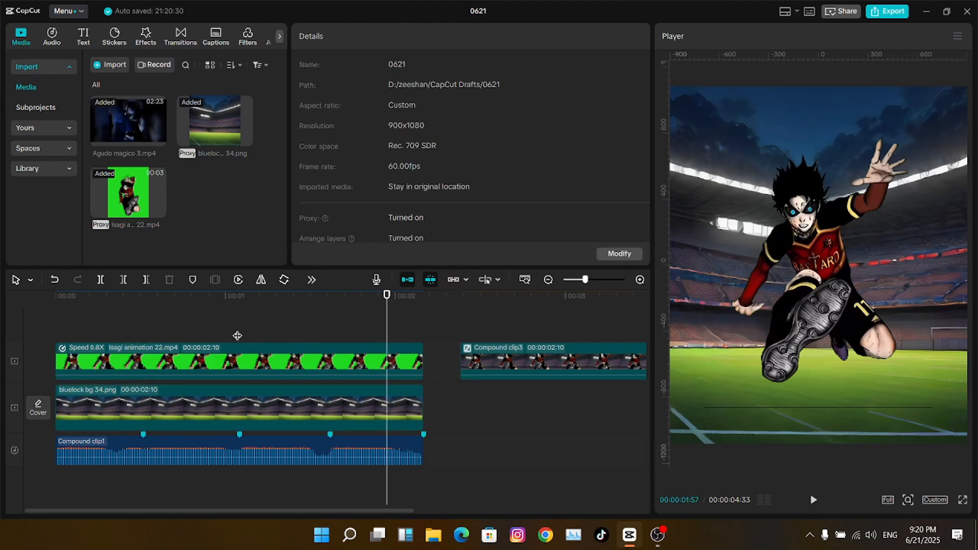
# - Select the Isagi animation clip and try a larger character scale near the start
pyautogui.press('Up')
pyautogui.click(228, 367)
pyautogui.press('Up')
pyautogui.press('Right')
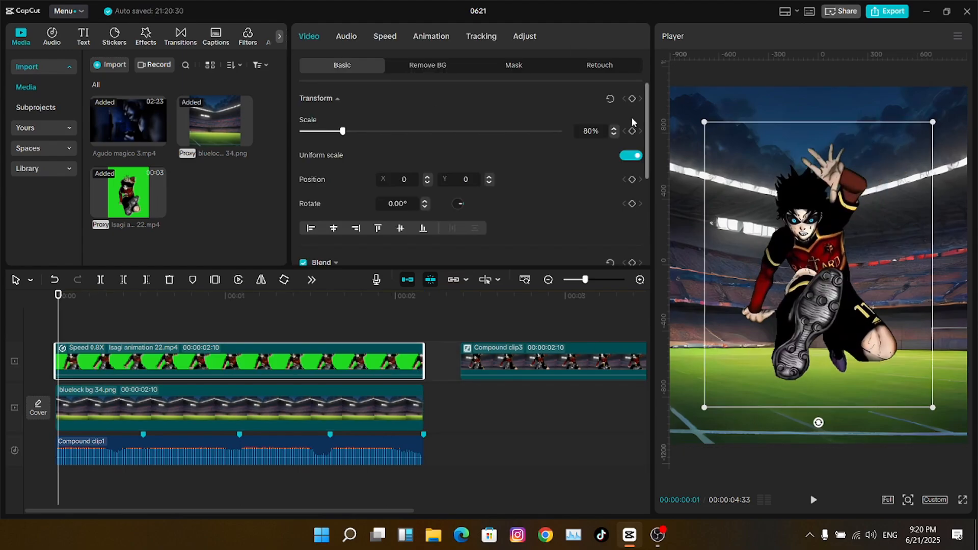
pyautogui.press('Right')
pyautogui.press('Right')
pyautogui.press('Right')
pyautogui.press('Right')
pyautogui.moveTo(343, 132)
pyautogui.mouseDown()
pyautogui.moveTo(357, 132)
pyautogui.moveTo(342, 138)
pyautogui.mouseUp()
pyautogui.press('Up')
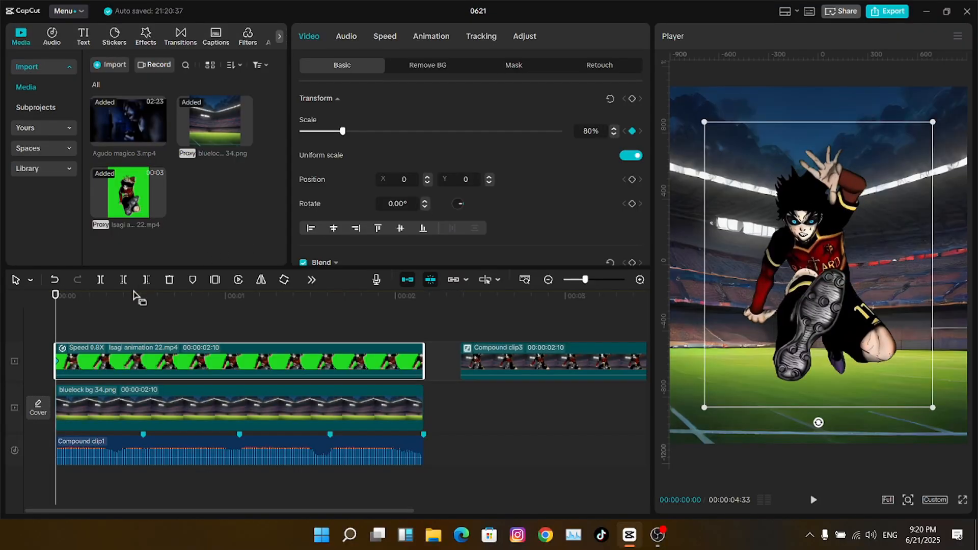
# - Add Scale keyframes on the Isagi clip at 00:31, 01:05 and 01:37
pyautogui.click(142, 296)
pyautogui.click(632, 131)
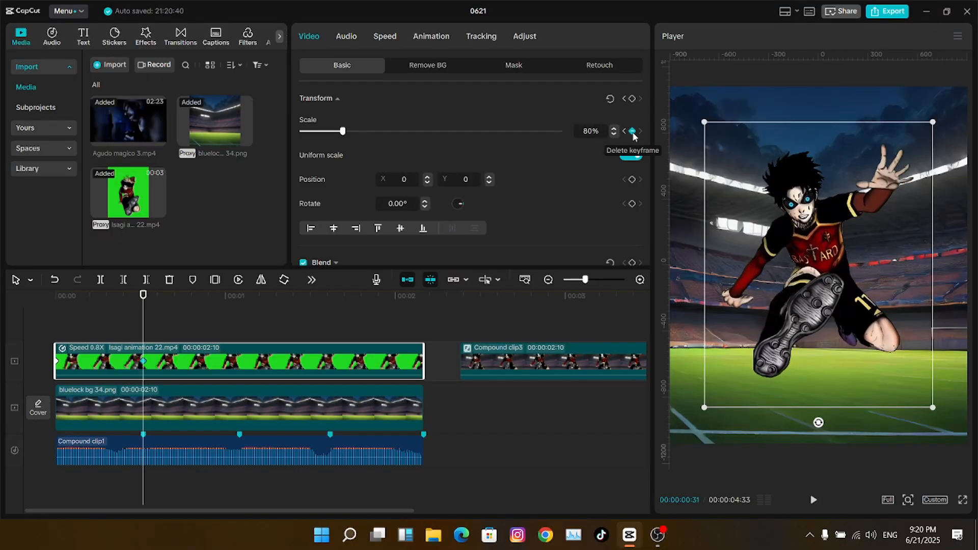
pyautogui.click(240, 304)
pyautogui.click(631, 132)
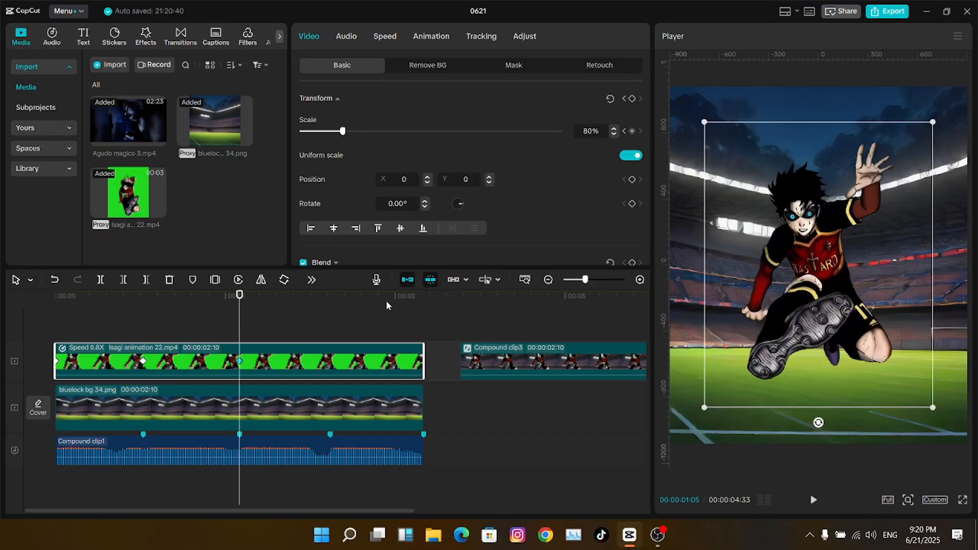
pyautogui.click(331, 308)
pyautogui.click(632, 131)
# - Shrink the character to 55% at the start, 01:05 and end keyframes, previewing the pulse
pyautogui.press('Home')
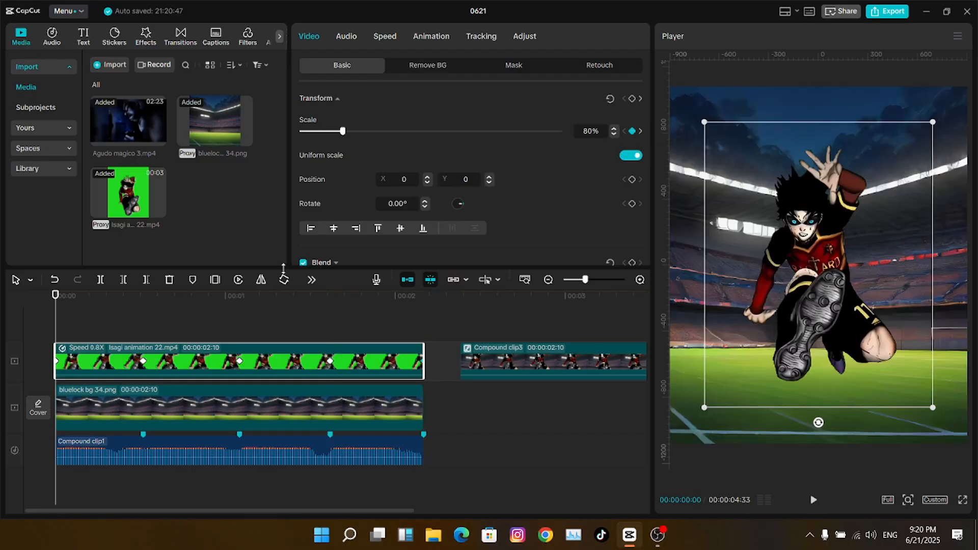
pyautogui.moveTo(344, 132); pyautogui.dragTo(331, 134)
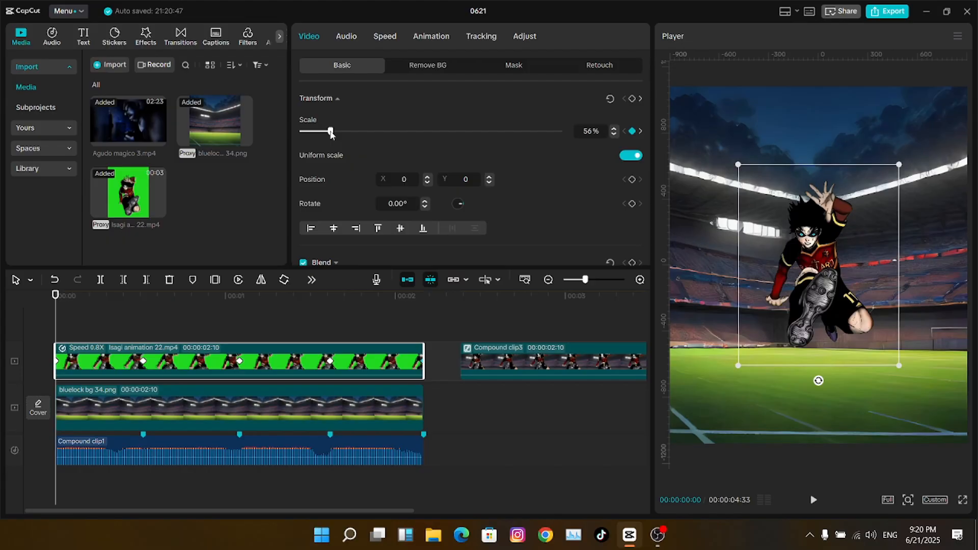
pyautogui.press('space')
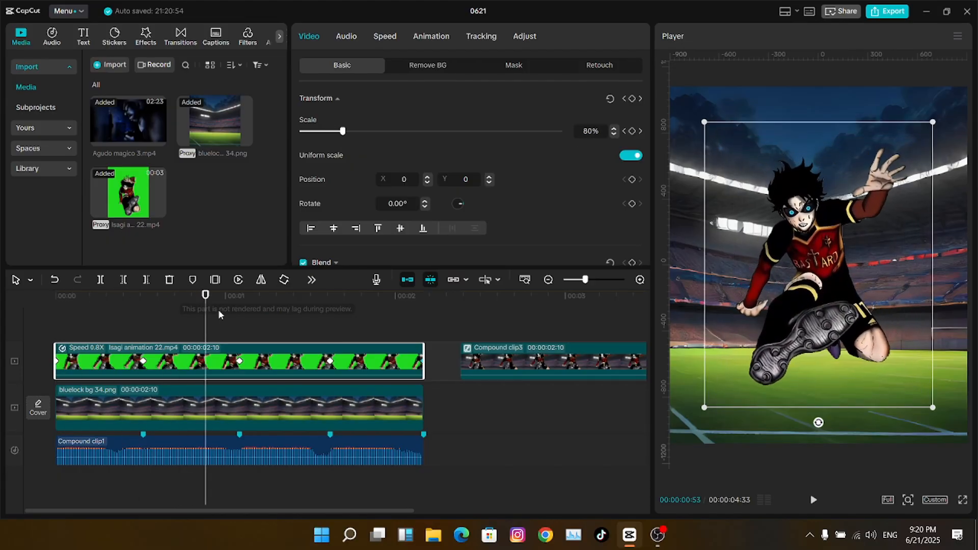
pyautogui.press('space')
pyautogui.moveTo(234, 306); pyautogui.dragTo(238, 306)
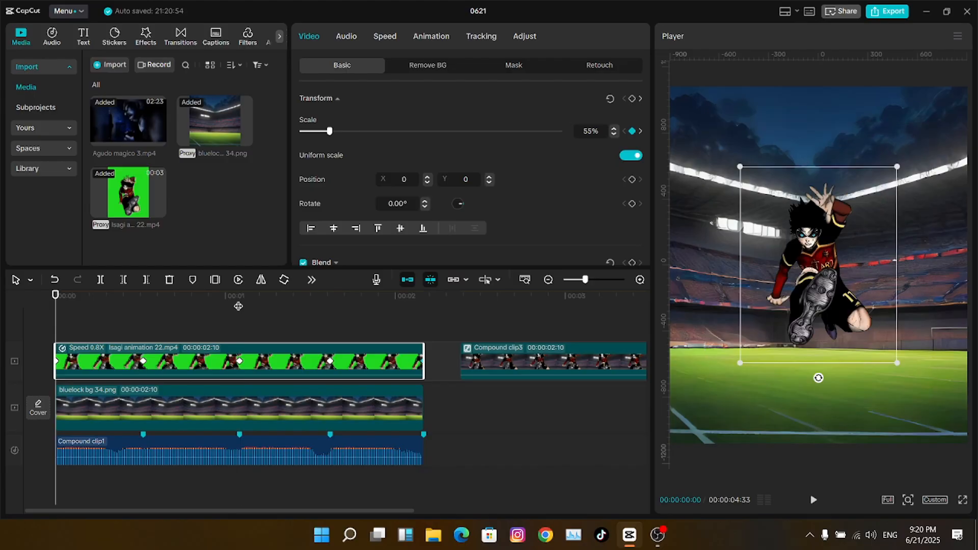
pyautogui.moveTo(343, 131); pyautogui.dragTo(330, 133)
pyautogui.press('Down')
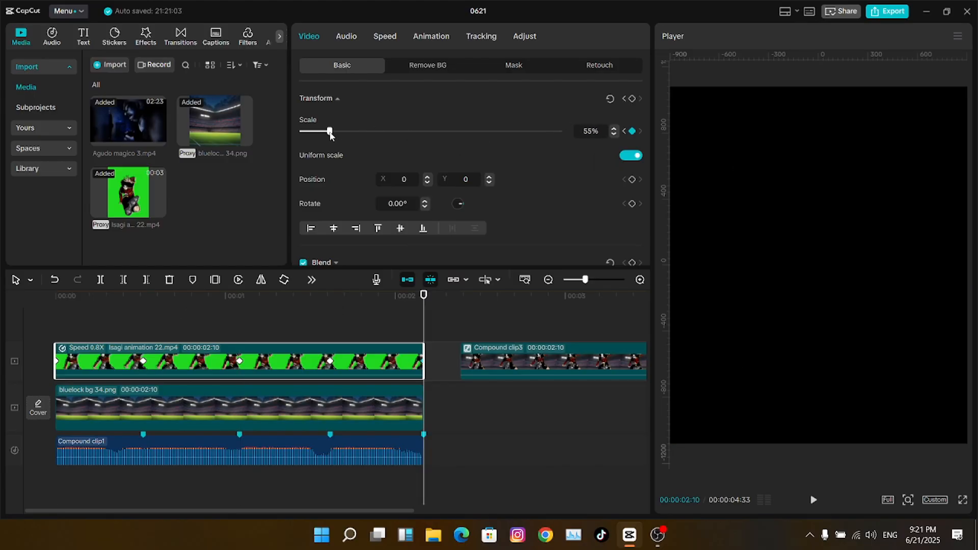
pyautogui.click(305, 308)
pyautogui.press('Up')
pyautogui.press('space')
pyautogui.press('space')
pyautogui.click(316, 359)
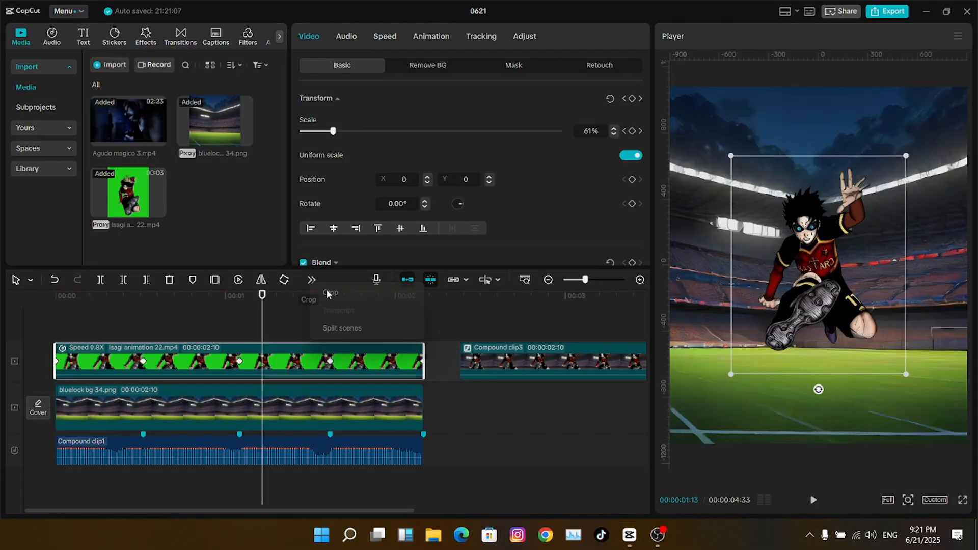
# - Scrub the Isagi clip's pulse and show its scale keyframe curve graph with Alt+K
pyautogui.click(215, 279)
pyautogui.click(749, 455)
pyautogui.click(261, 326)
pyautogui.moveTo(261, 326); pyautogui.dragTo(357, 342)
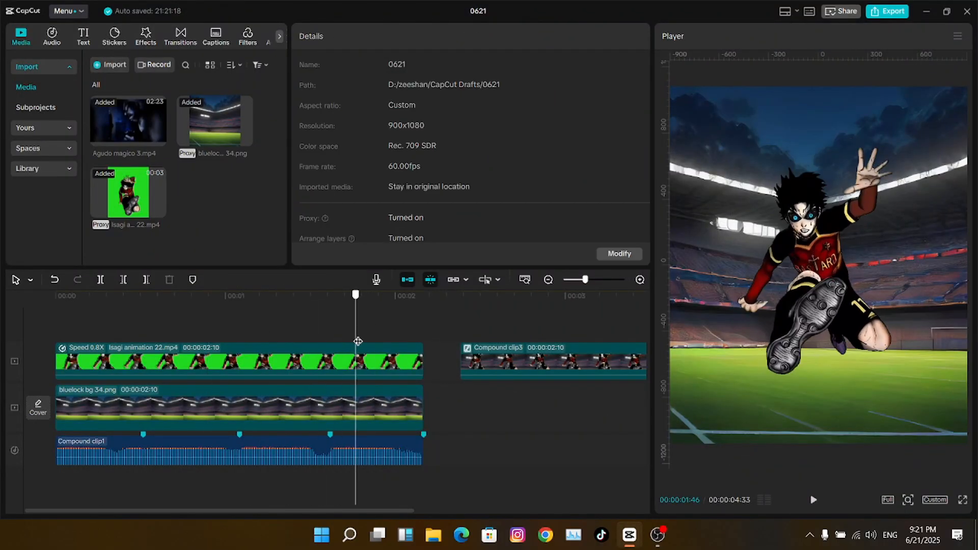
pyautogui.click(262, 361)
pyautogui.hotkey('alt', 'k')
pyautogui.press('Up')
pyautogui.click(509, 362)
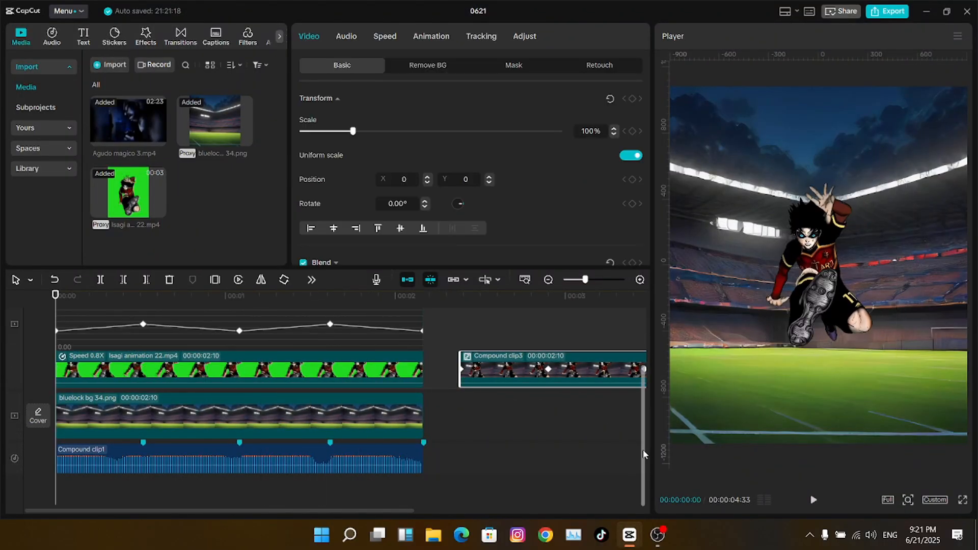
# - Stretch the ease handle on the 0.80 peak keyframe at 00:31 to soften it
pyautogui.scroll(1, 642, 449)
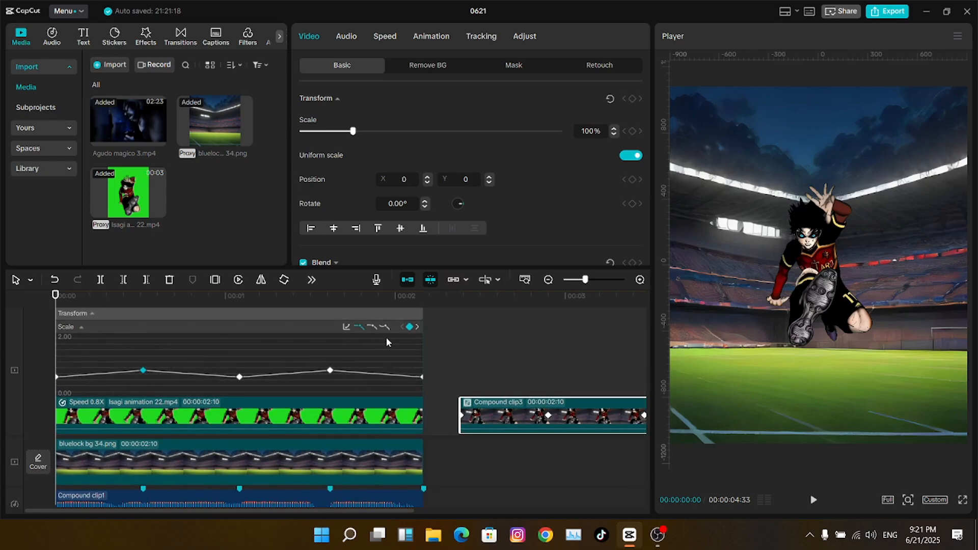
pyautogui.click(91, 374)
pyautogui.click(109, 372)
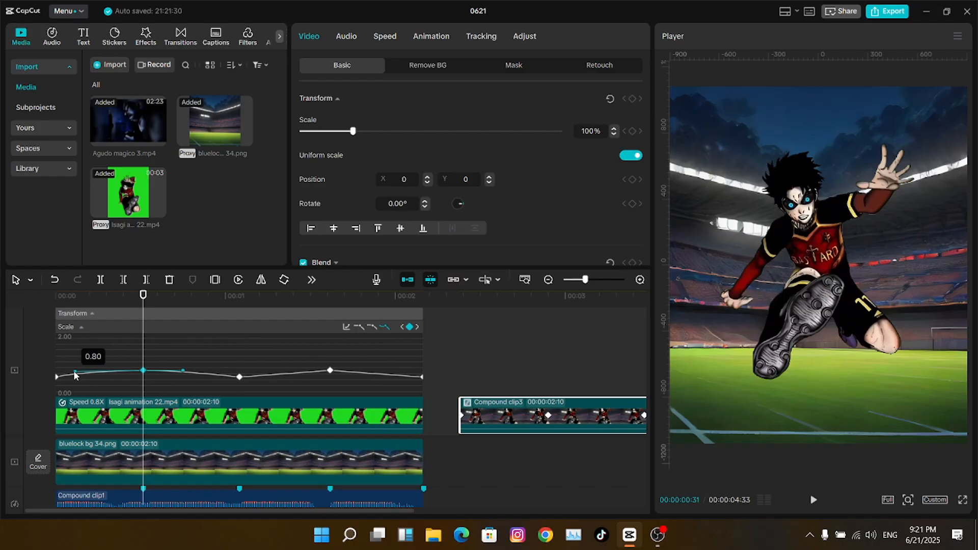
pyautogui.moveTo(74, 375); pyautogui.dragTo(70, 377)
pyautogui.click(96, 375)
# - Ease the curve around the 01:05 dip keyframe
pyautogui.press('Right')
pyautogui.click(411, 329)
pyautogui.click(411, 329)
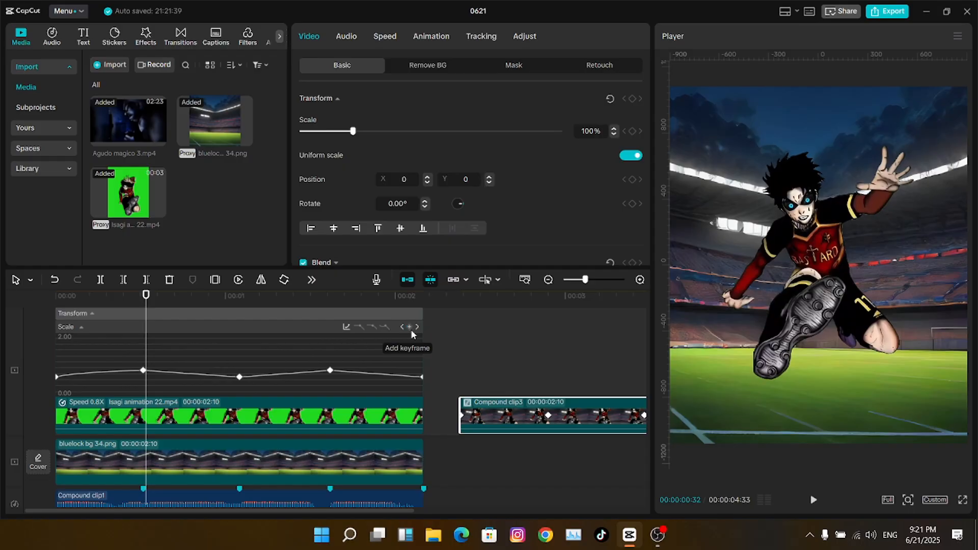
pyautogui.press('Left')
pyautogui.click(240, 377)
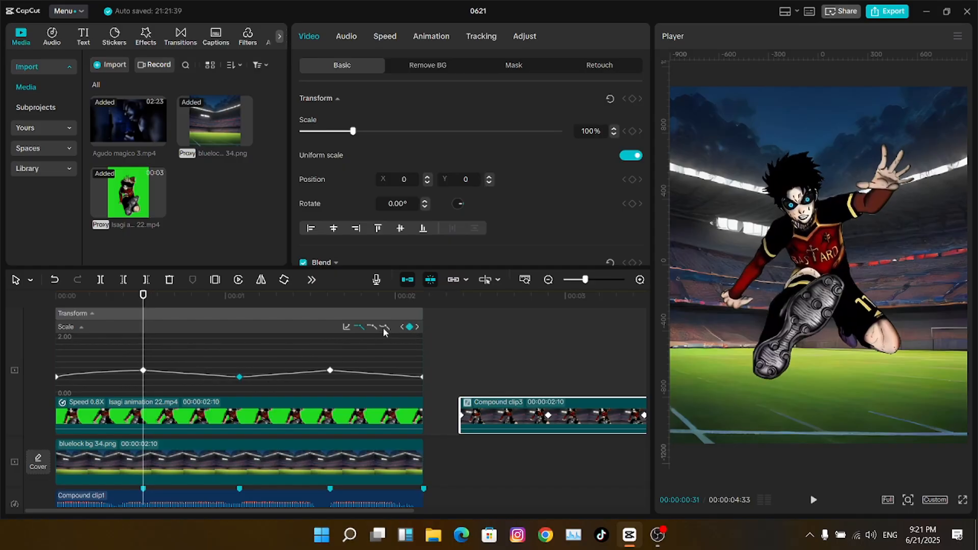
pyautogui.press('Right')
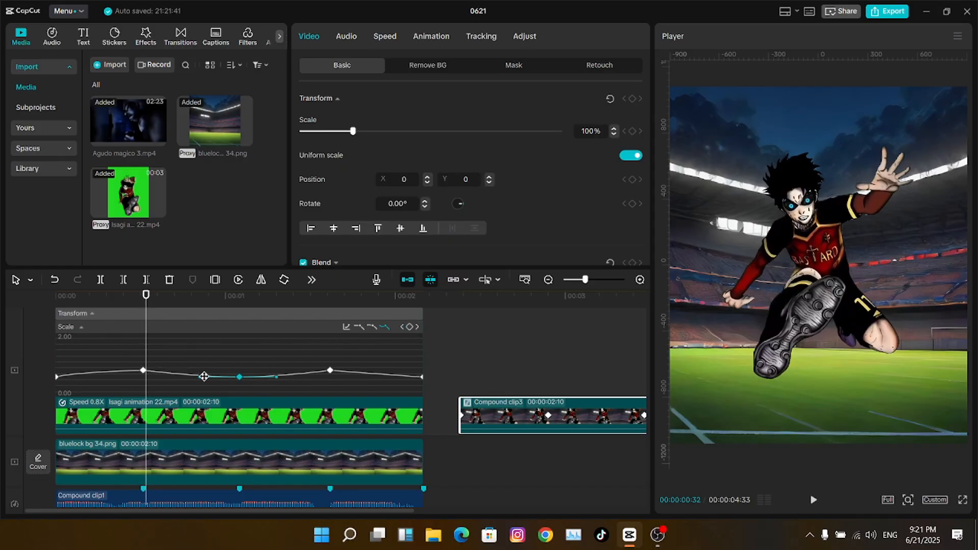
pyautogui.moveTo(200, 378); pyautogui.dragTo(156, 376)
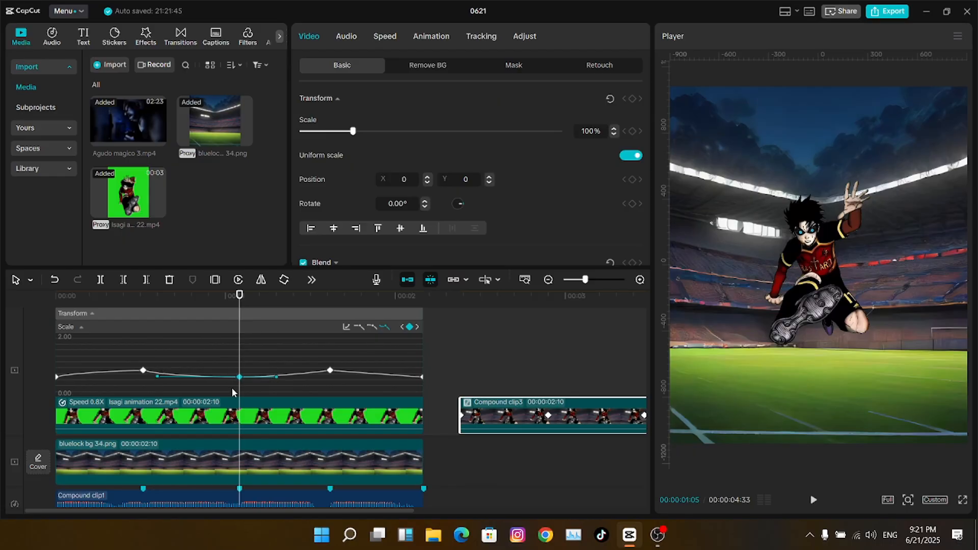
# - Try an extra keyframe at 01:06, remove it, and return to the 01:05 keyframe
pyautogui.press('Right')
pyautogui.click(410, 328)
pyautogui.press('Left')
pyautogui.press('Right')
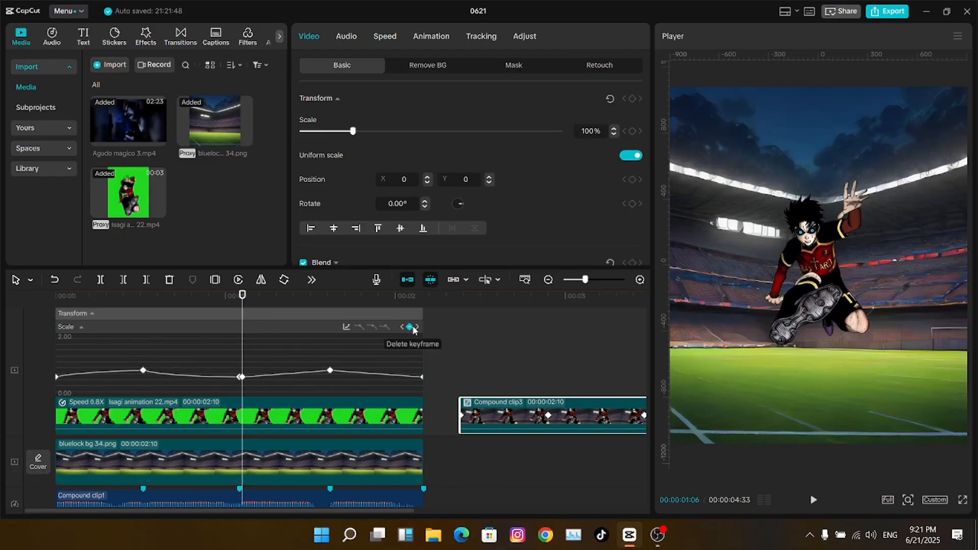
pyautogui.click(410, 329)
pyautogui.press('Left')
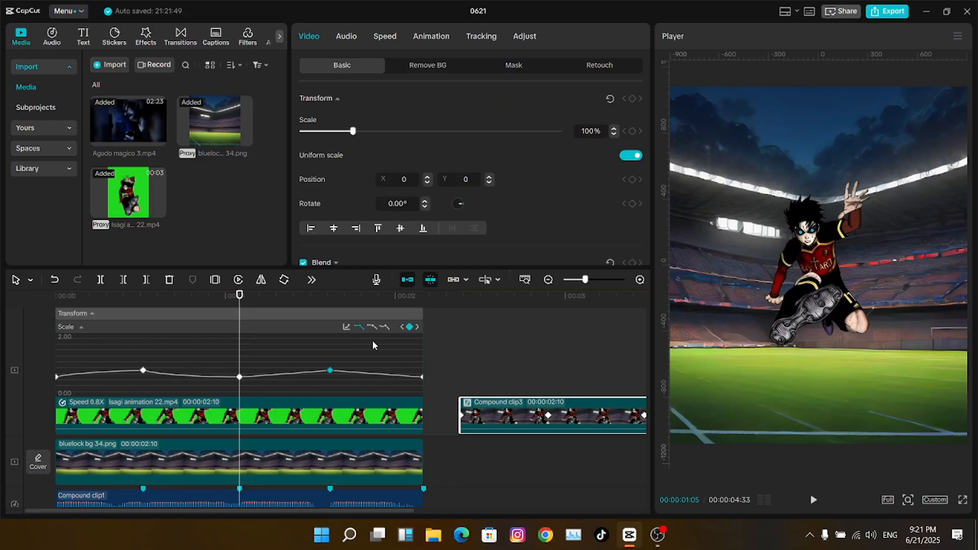
# - Apply and widen an ease curve on the 01:37 peak, then check the final 0.55 keyframe
pyautogui.click(384, 327)
pyautogui.moveTo(294, 371); pyautogui.dragTo(254, 376)
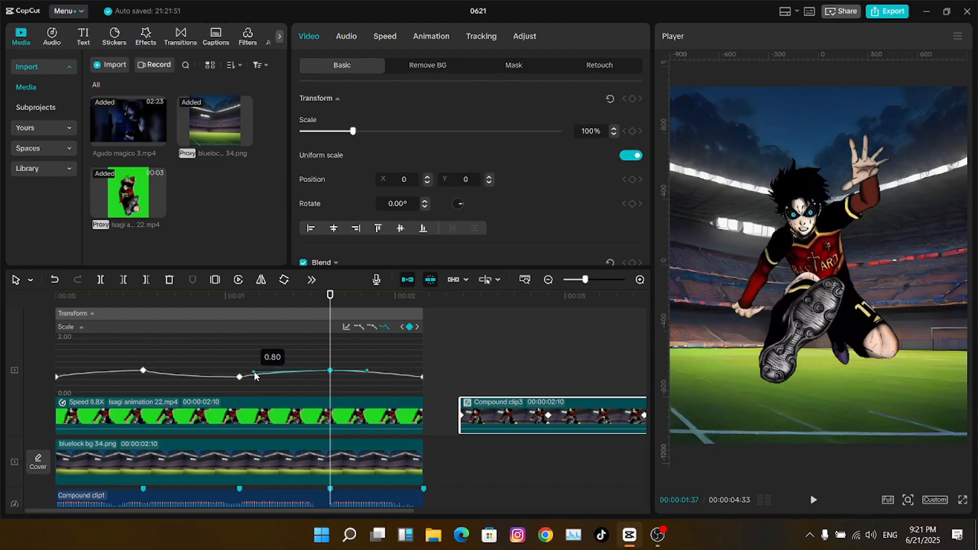
pyautogui.click(266, 373)
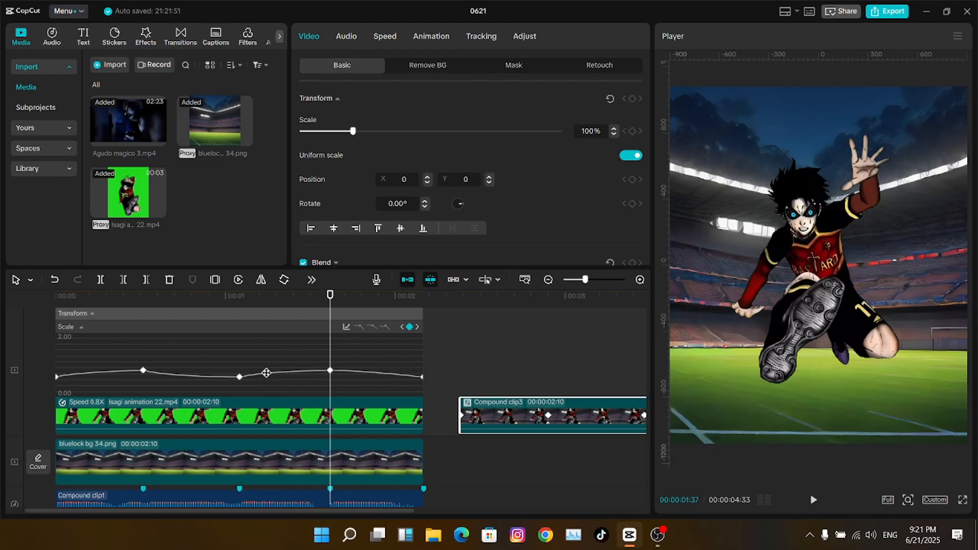
pyautogui.click(364, 368)
pyautogui.click(410, 327)
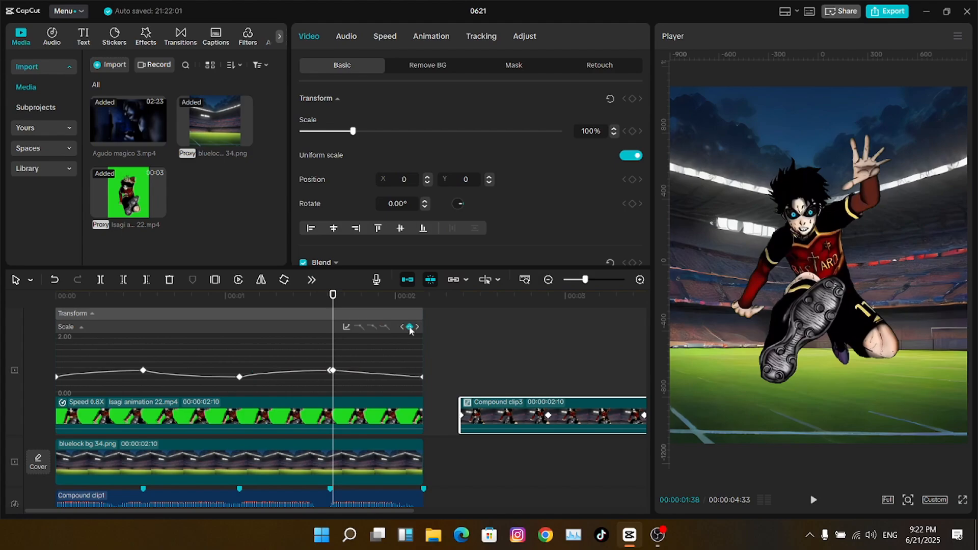
pyautogui.click(410, 327)
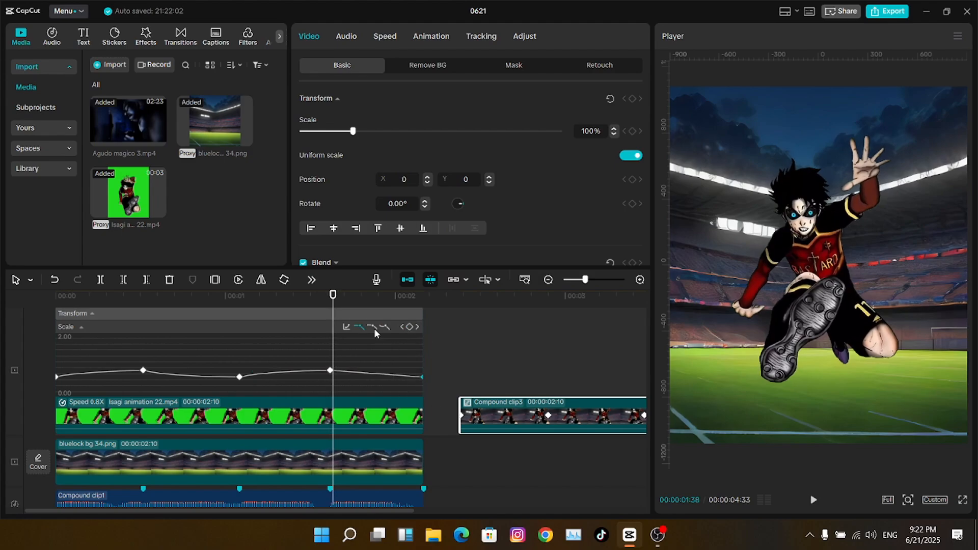
pyautogui.click(370, 377)
pyautogui.click(157, 379)
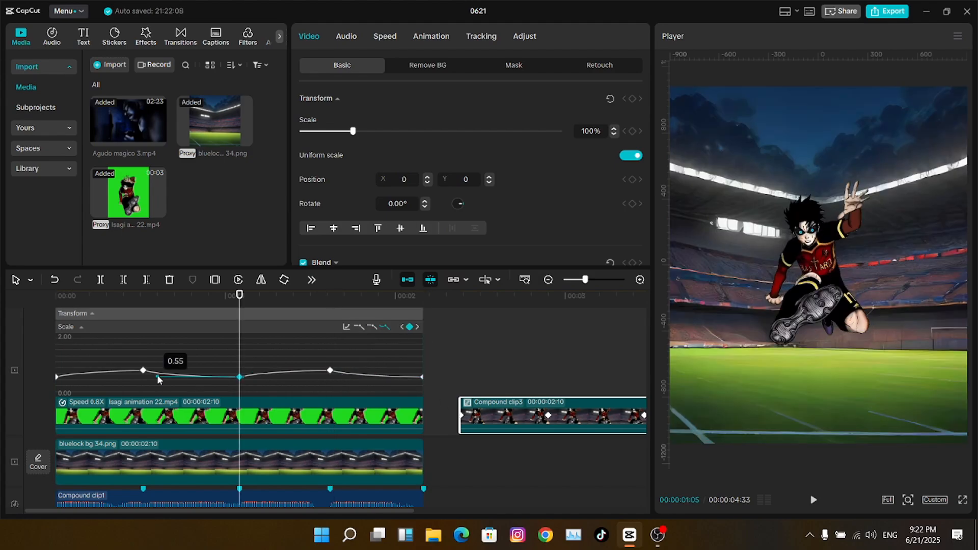
# - Render the Isagi clip's preview from the timeline context menu
pyautogui.click(77, 374)
pyautogui.doubleClick(247, 406)
pyautogui.rightClick(231, 322)
pyautogui.moveTo(286, 370)
pyautogui.click(392, 372)
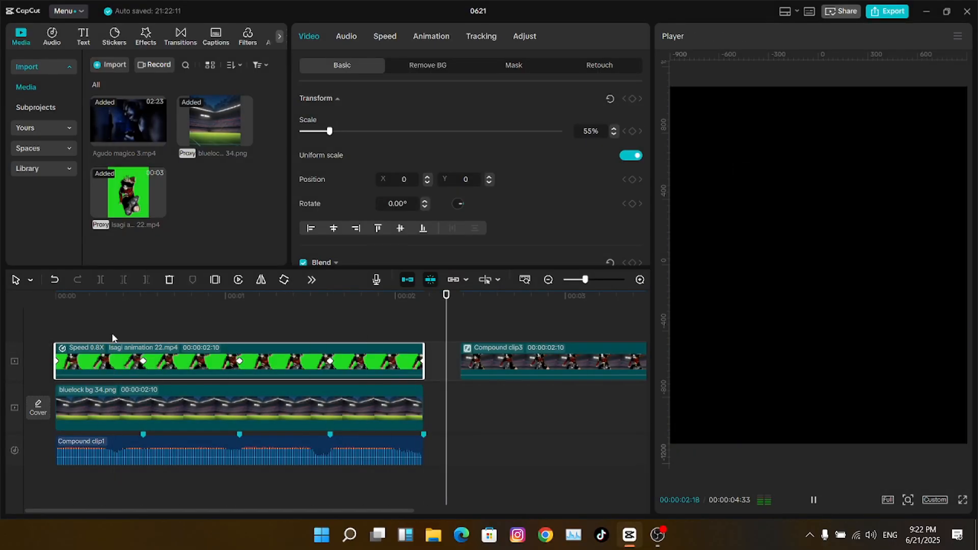
# - Merge the character and background clips into Compound clip4 and zoom out the timeline
pyautogui.click(499, 367)
pyautogui.hotkey('alt', 'k')
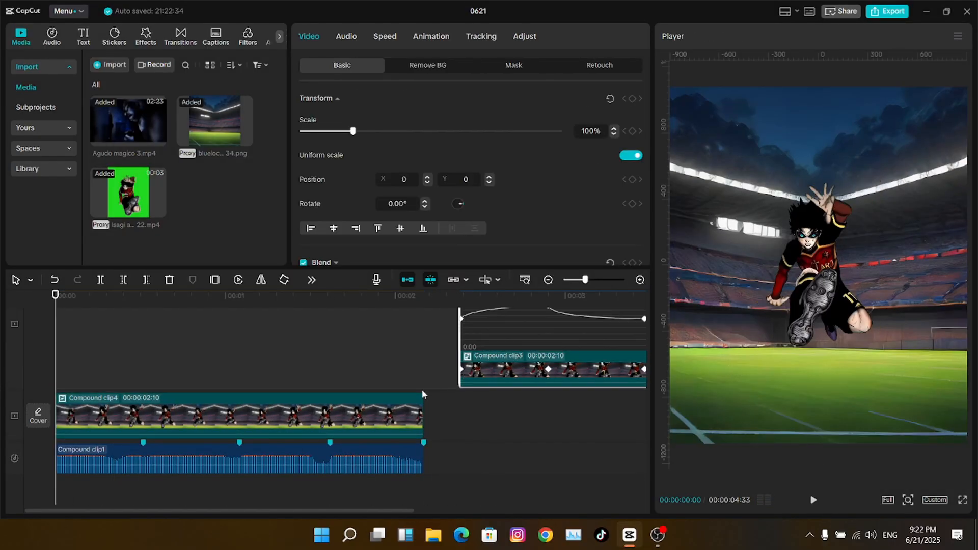
pyautogui.click(420, 394)
pyautogui.moveTo(585, 281); pyautogui.dragTo(578, 281)
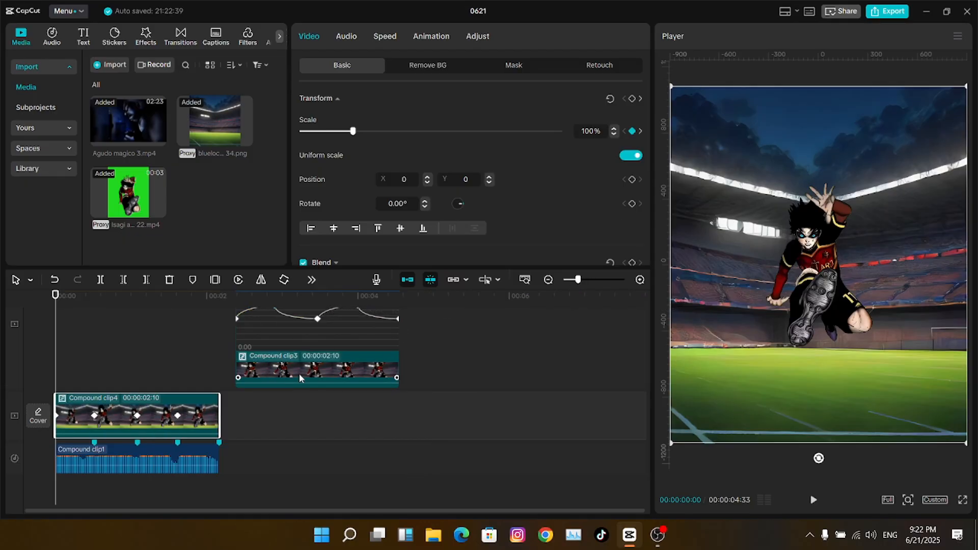
# - Copy all of Compound clip3's keyframes and paste them onto Compound clip4
pyautogui.click(244, 370)
pyautogui.moveTo(397, 343); pyautogui.dragTo(148, 246)
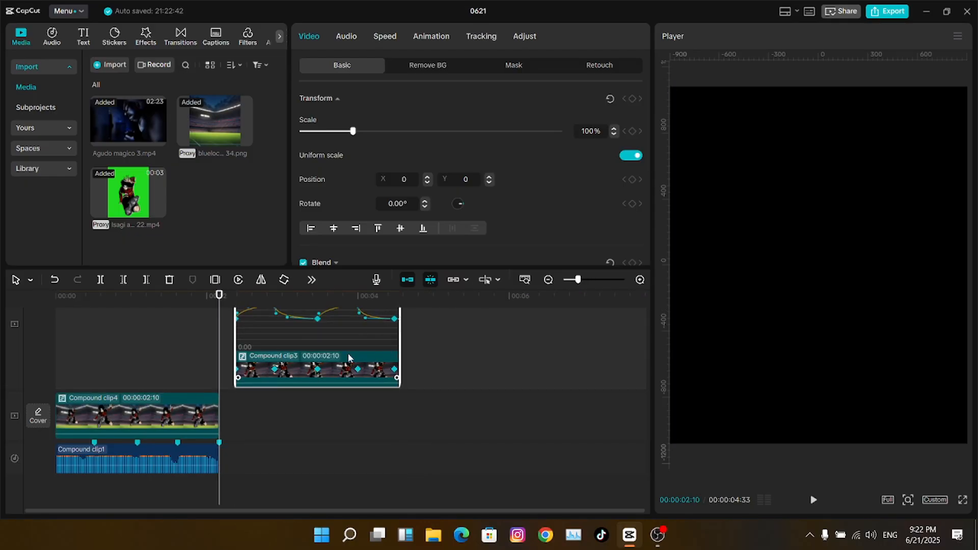
pyautogui.press('Up')
pyautogui.click(115, 407)
pyautogui.hotkey('ctrl', 'v')
pyautogui.click(216, 419)
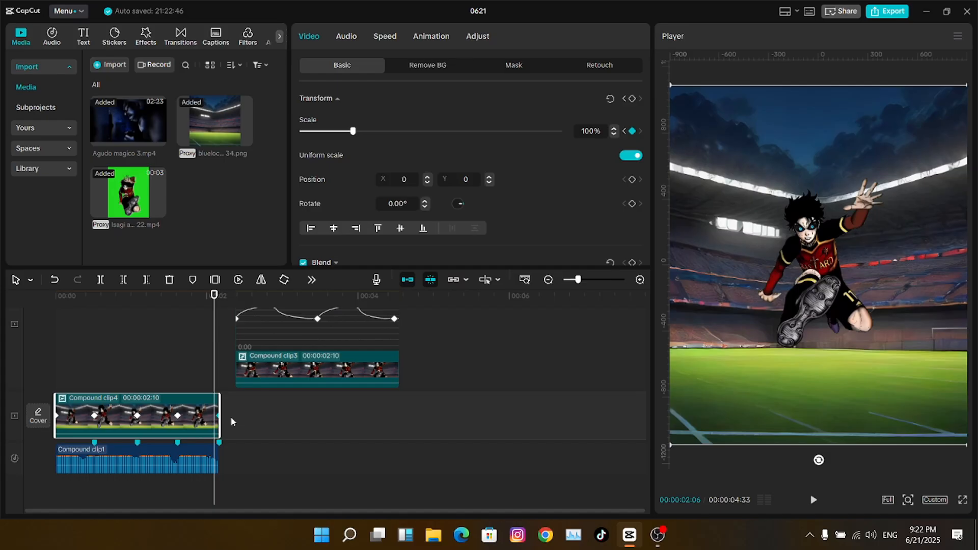
# - Shift Compound clip3 slightly later and render it for smooth preview
pyautogui.click(396, 368)
pyautogui.moveTo(398, 369); pyautogui.dragTo(424, 368)
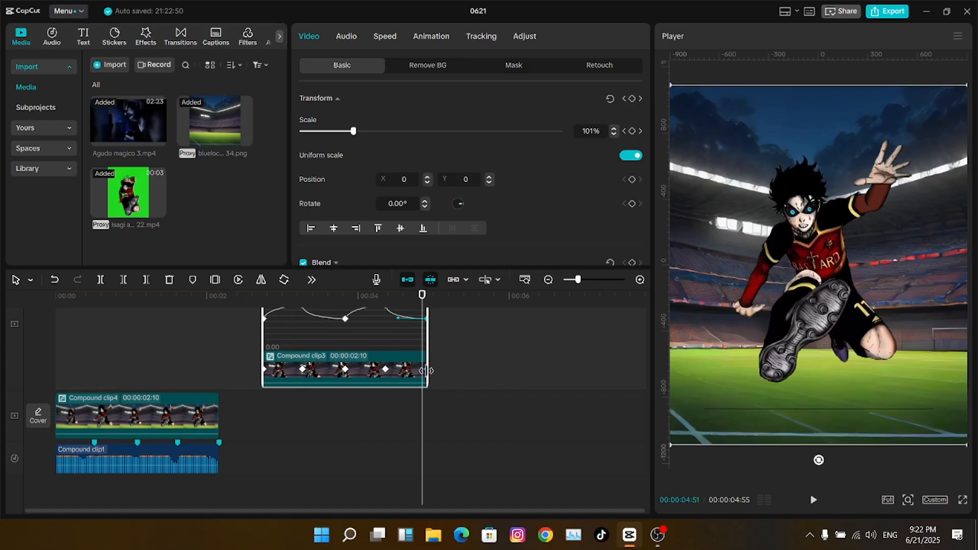
pyautogui.rightClick(535, 333)
pyautogui.click(682, 374)
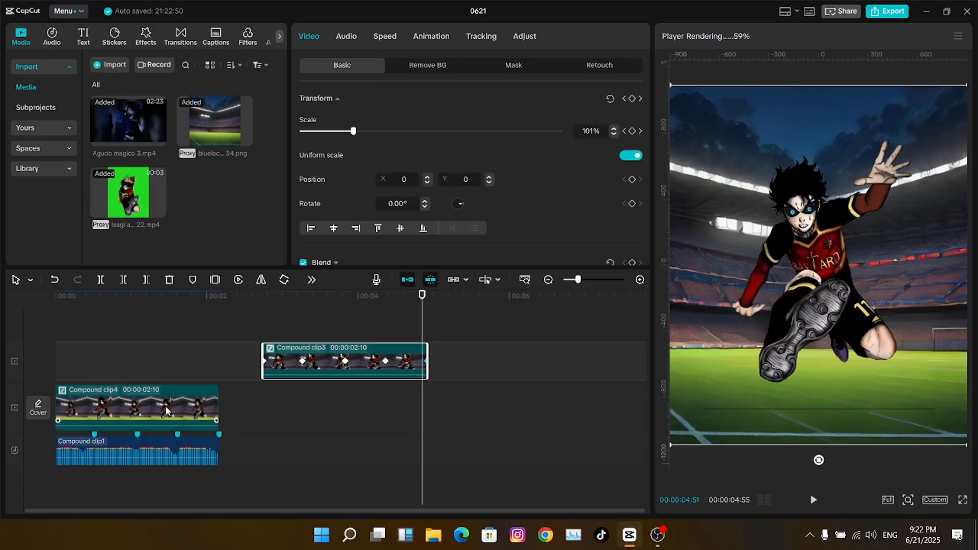
# - Lengthen the Compound clip1 audio, place Compound clip3 after Compound clip4, and render it
pyautogui.click(506, 366)
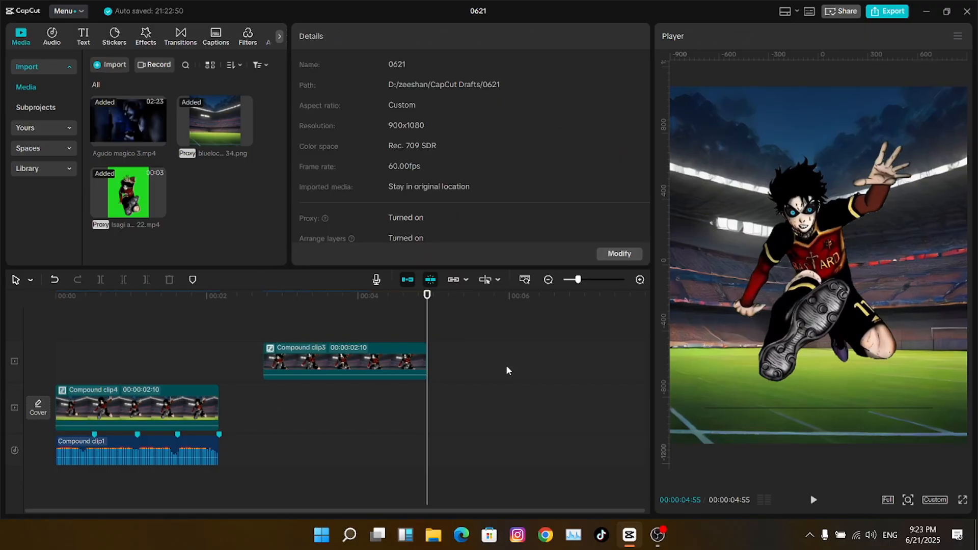
pyautogui.press('space')
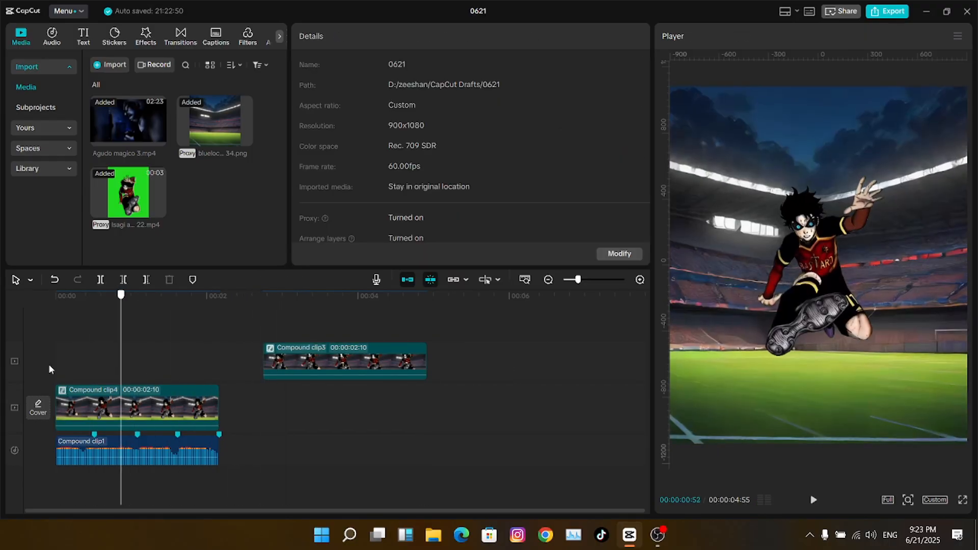
pyautogui.moveTo(218, 448); pyautogui.dragTo(476, 433)
pyautogui.moveTo(344, 361); pyautogui.dragTo(375, 402)
pyautogui.rightClick(248, 350)
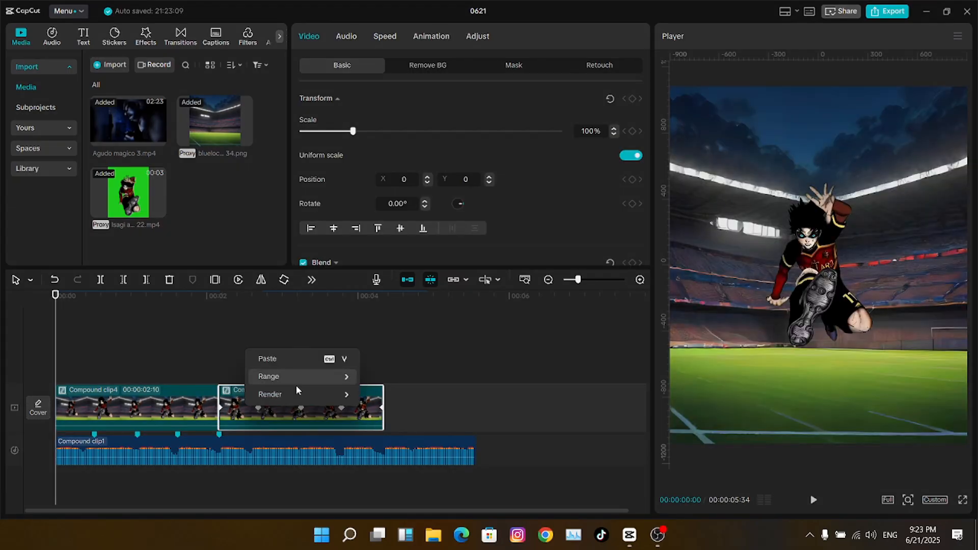
pyautogui.moveTo(297, 390)
pyautogui.click(402, 395)
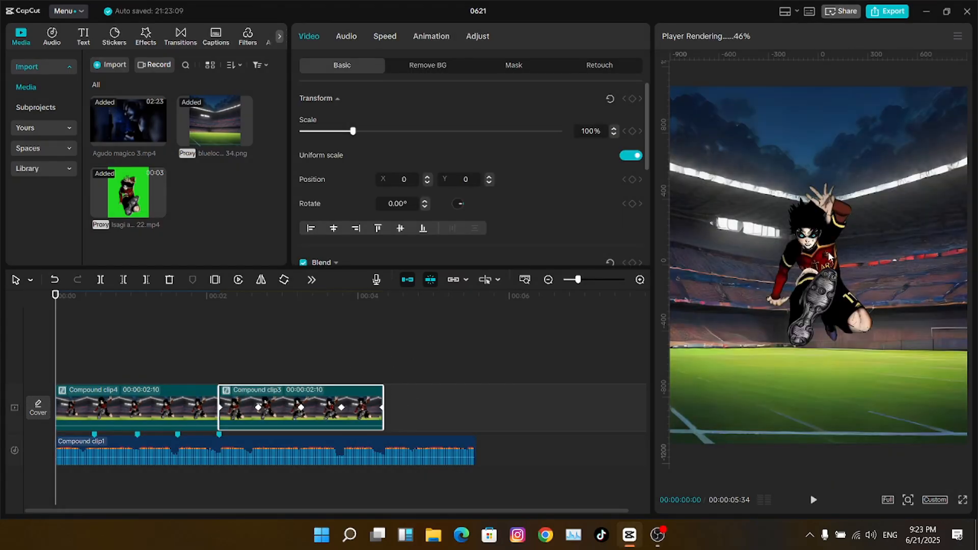
pyautogui.press('space')
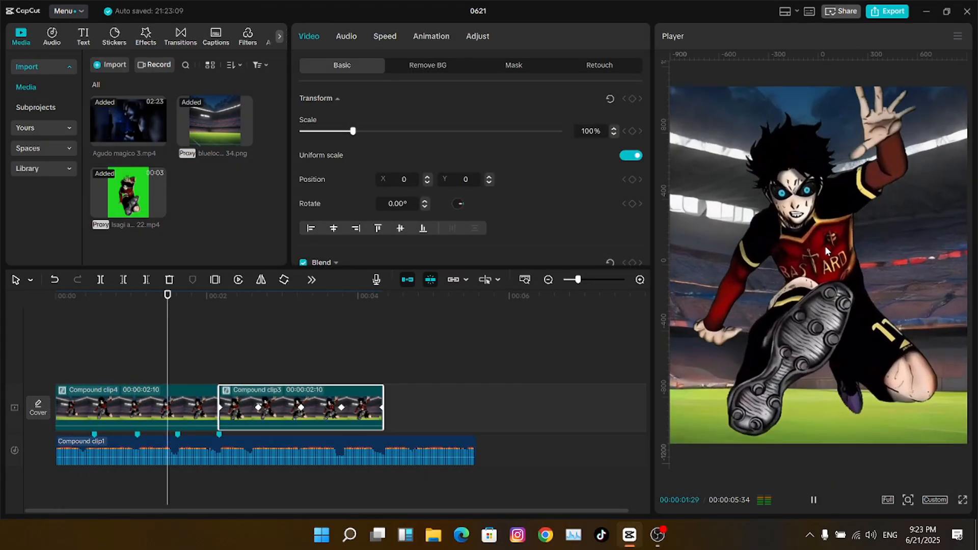
# - Reset the Isagi clip's Transform to full size and add the bluelock bg clip to the selection
pyautogui.click(219, 336)
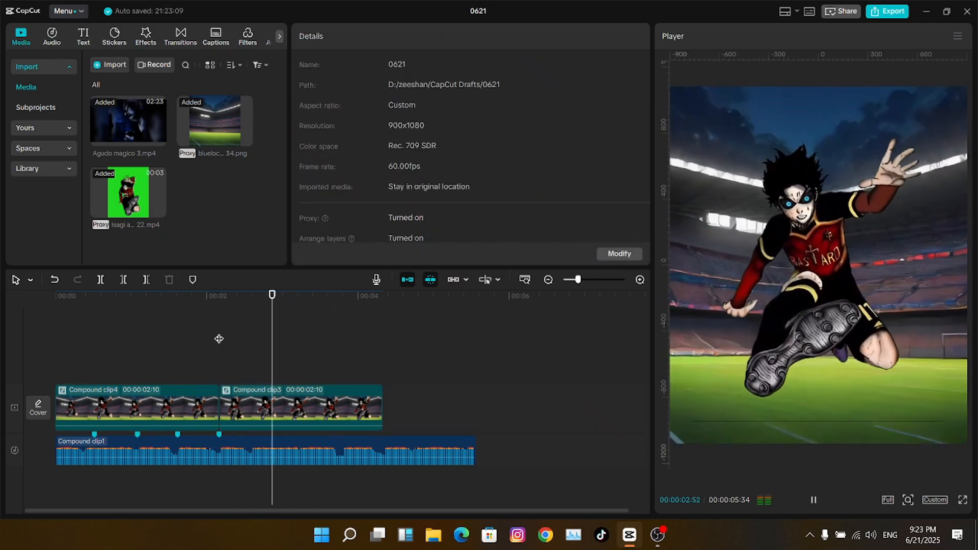
pyautogui.moveTo(219, 337); pyautogui.dragTo(1, 335)
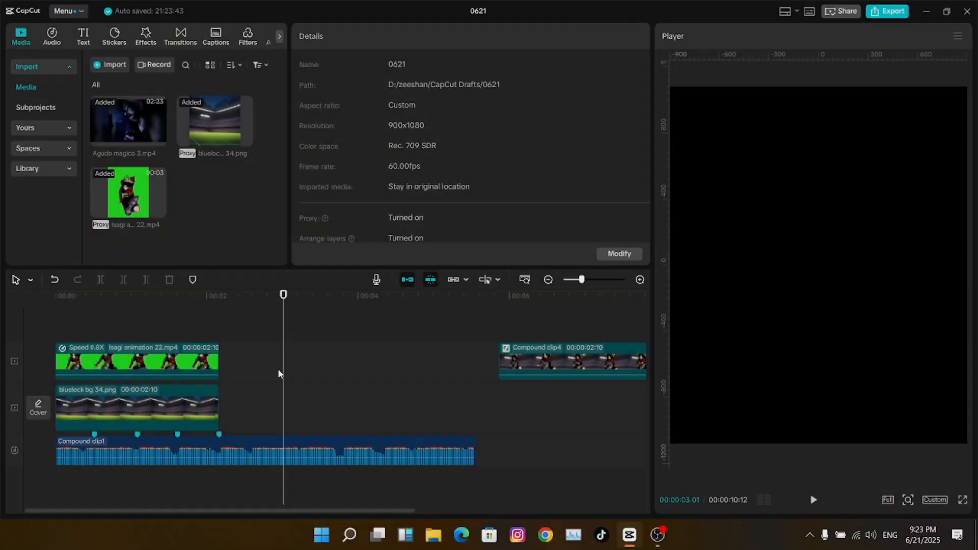
pyautogui.moveTo(125, 340); pyautogui.dragTo(51, 338)
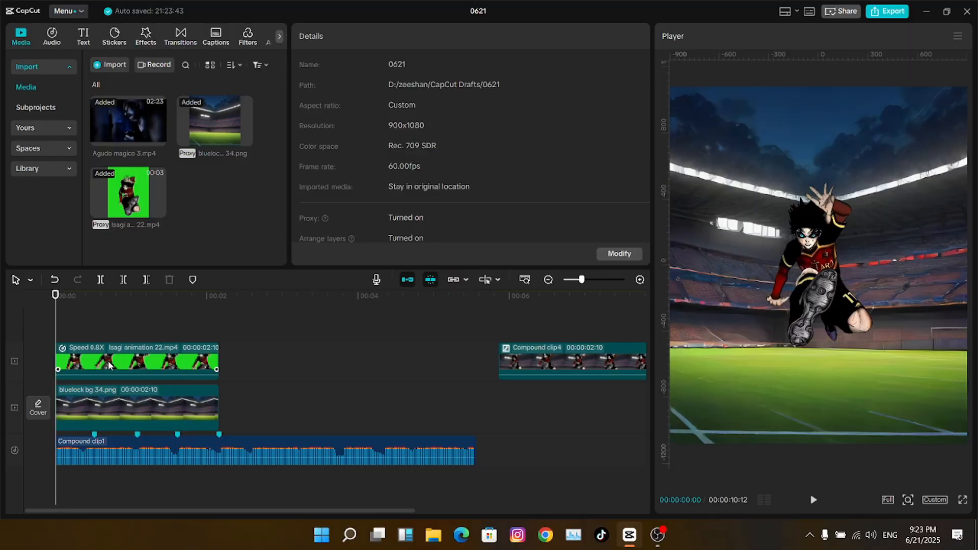
pyautogui.click(102, 357)
pyautogui.click(610, 105)
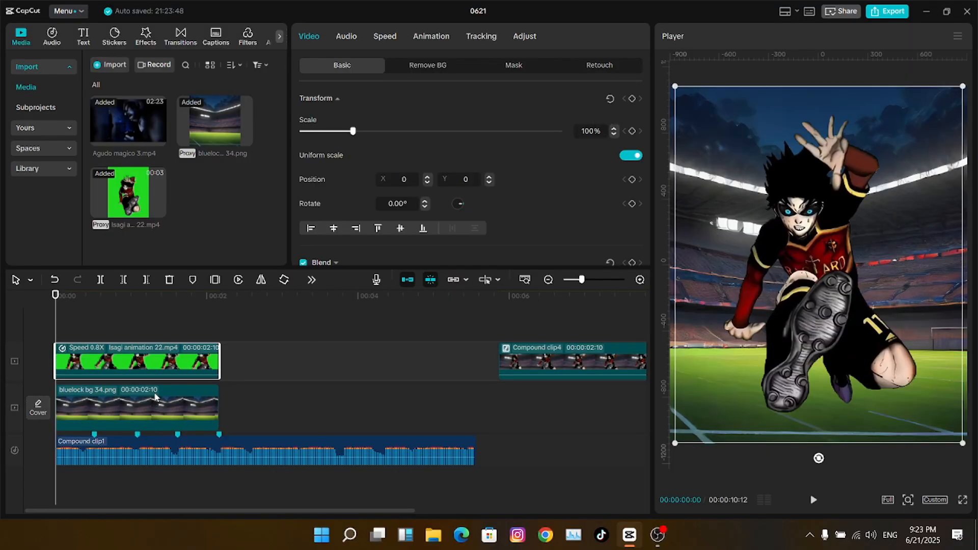
pyautogui.click(216, 387)
# - Merge the clips into Compound clip6 and add a 100% Scale keyframe at its start
pyautogui.hotkey('alt', 'g')
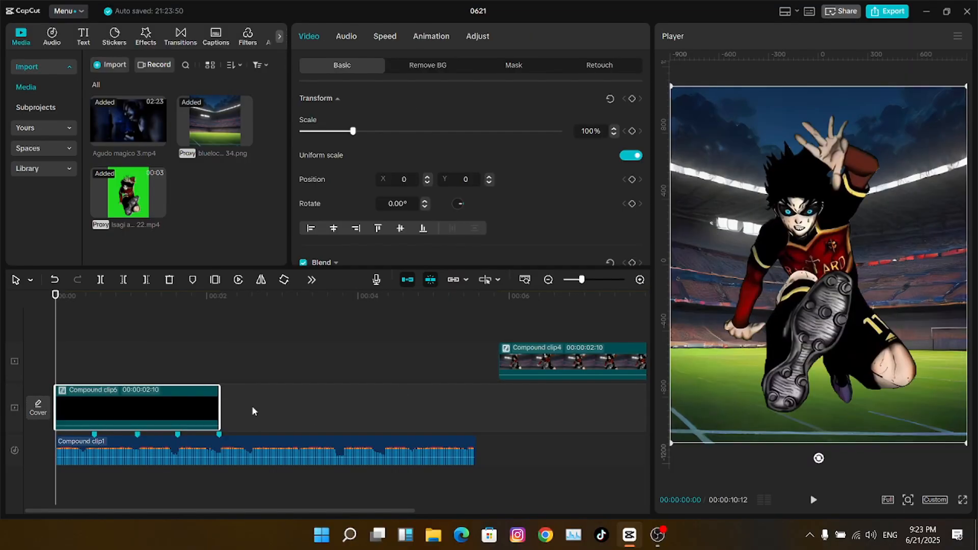
pyautogui.moveTo(104, 352); pyautogui.dragTo(56, 357)
pyautogui.click(109, 417)
pyautogui.click(633, 131)
# - Add a second 100% Scale keyframe on Compound clip6 at about 00:31
pyautogui.click(589, 279)
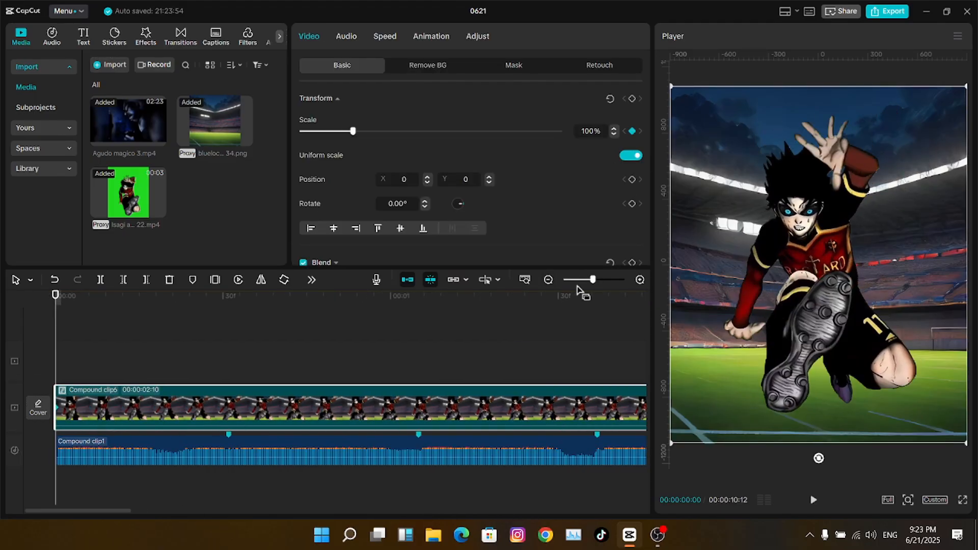
pyautogui.click(586, 280)
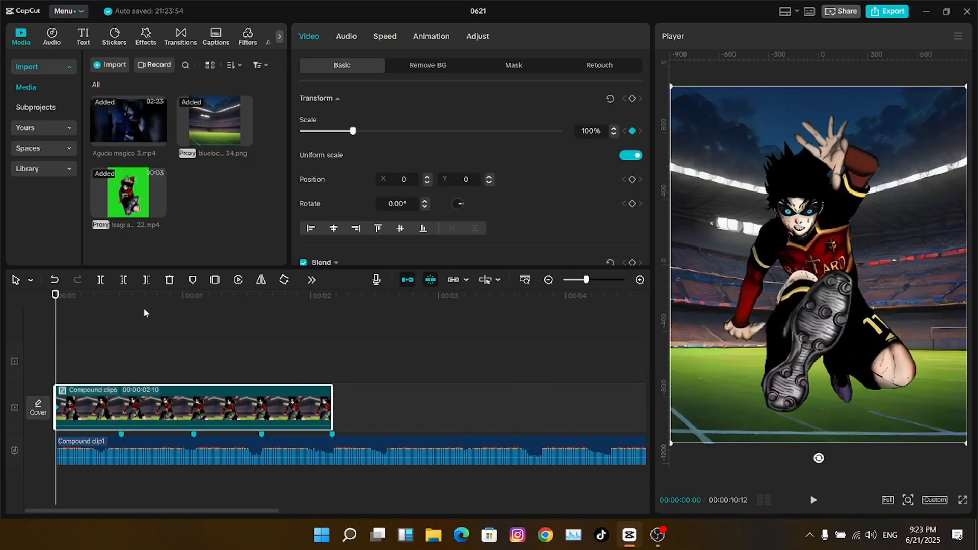
pyautogui.click(118, 300)
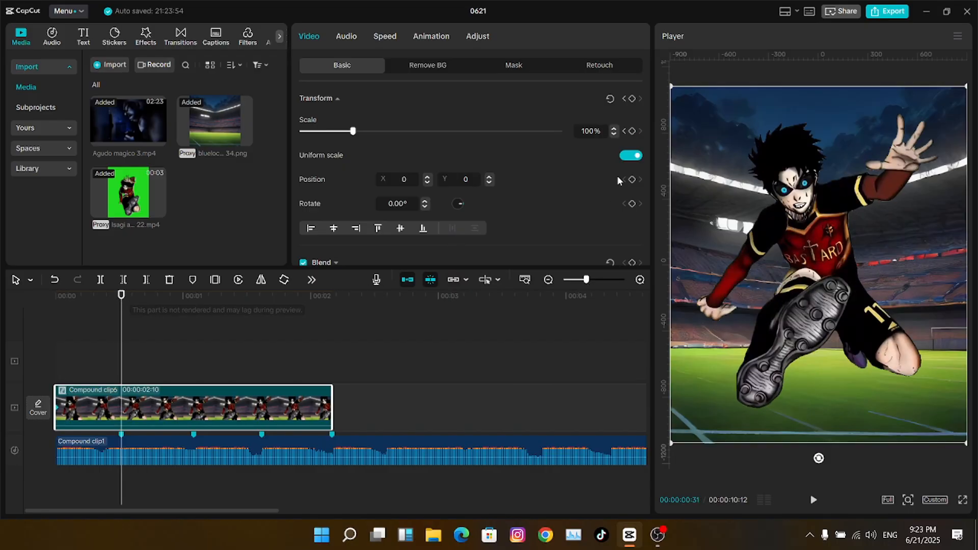
pyautogui.click(631, 131)
pyautogui.click(589, 280)
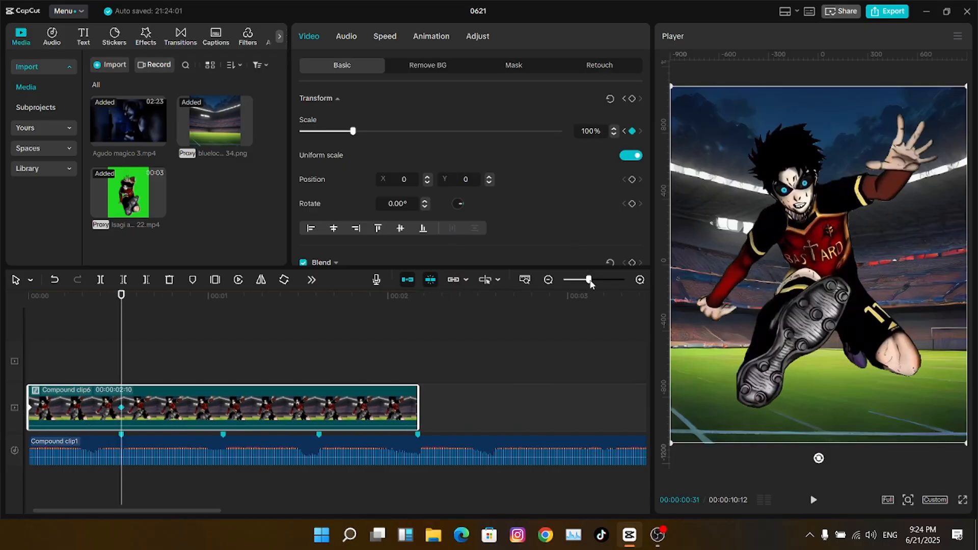
pyautogui.press('Left')
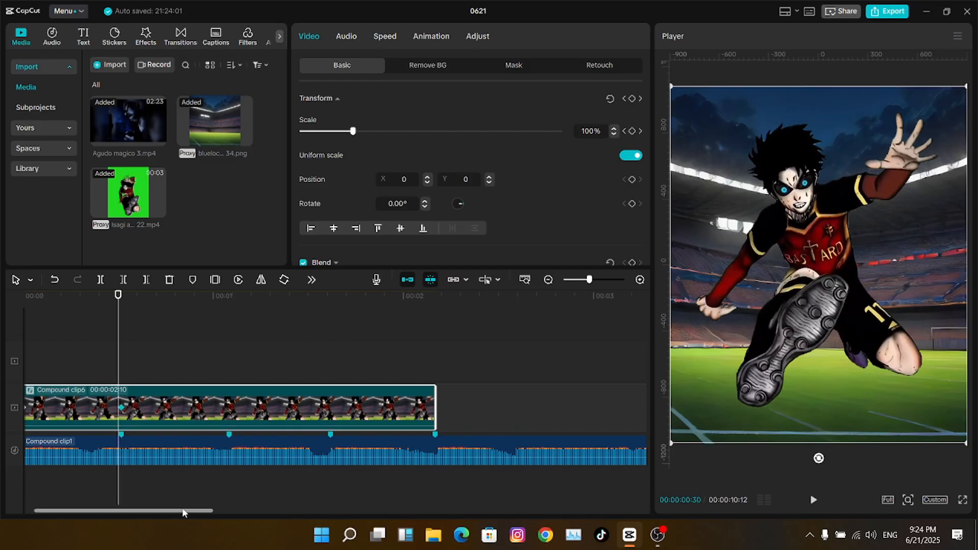
pyautogui.hscroll(-2, 112, 499)
# - Add a Scale keyframe at 00:18, show the Scale curve, and set the starting scale to 250%
pyautogui.press('Left')
pyautogui.press('Left')
pyautogui.press('Left')
pyautogui.press('Left')
pyautogui.press('Left')
pyautogui.press('Left')
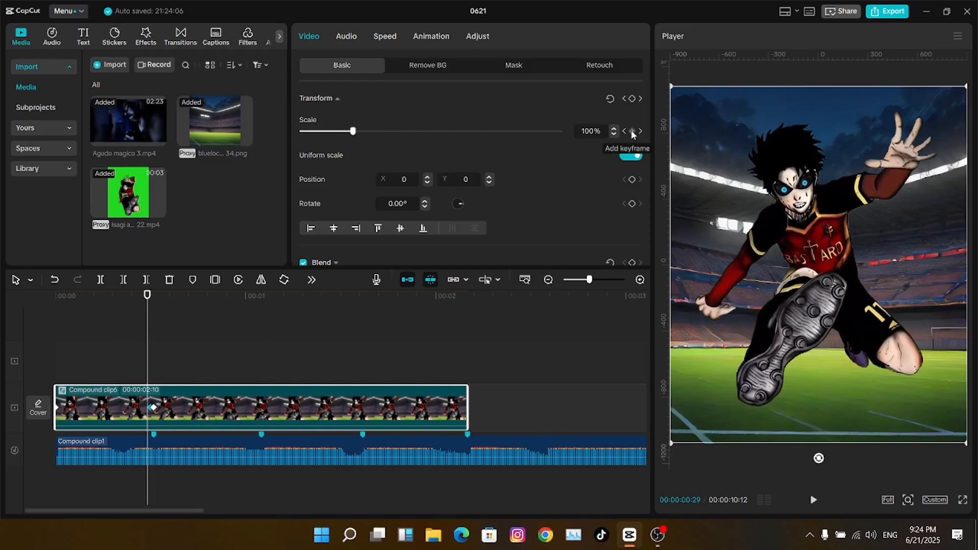
pyautogui.press('Left')
pyautogui.press('Left')
pyautogui.press('Left')
pyautogui.press('Left')
pyautogui.press('Left')
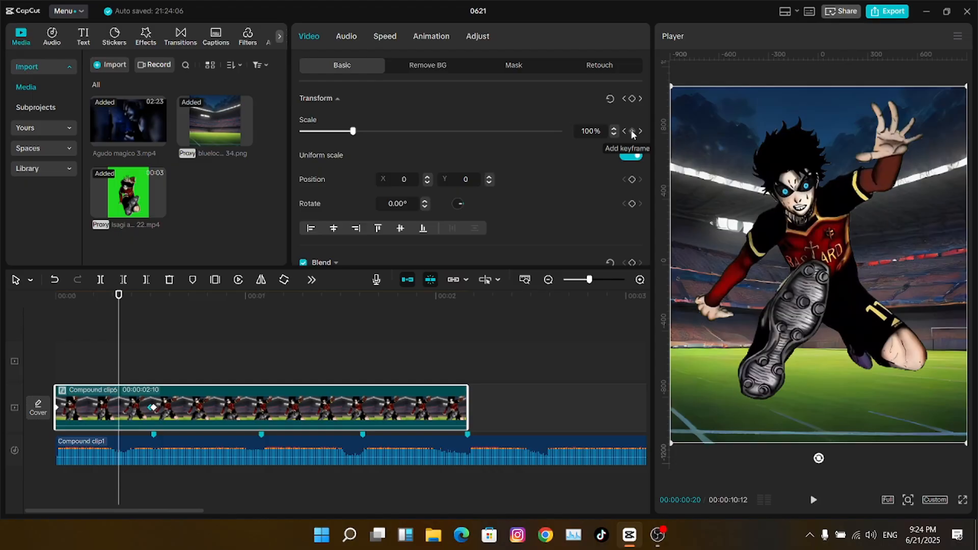
pyautogui.press('Left')
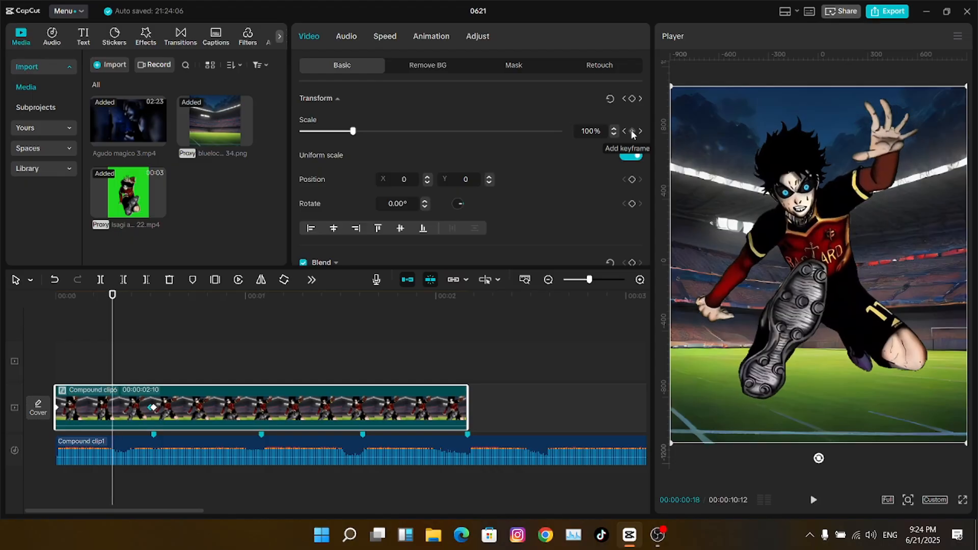
pyautogui.click(632, 131)
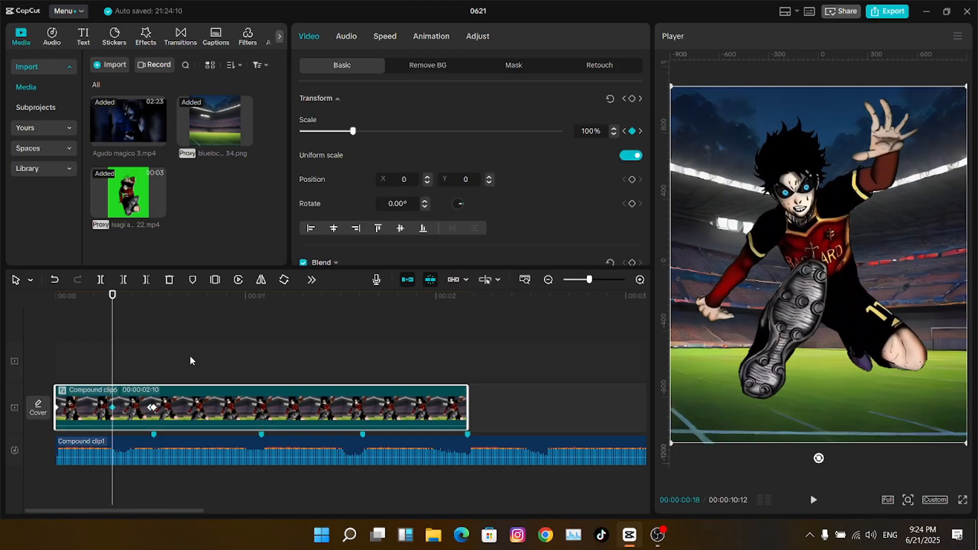
pyautogui.hotkey('alt', 'k')
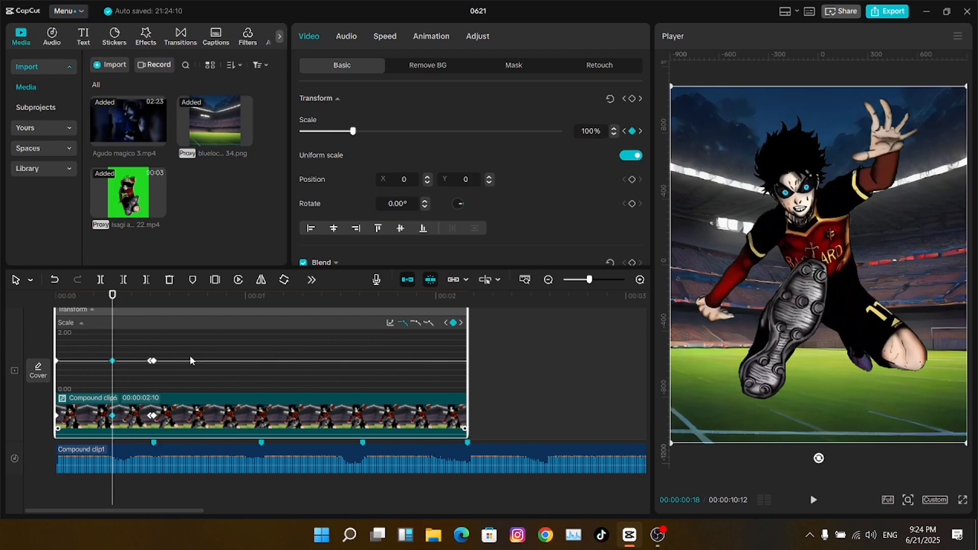
pyautogui.press('Home')
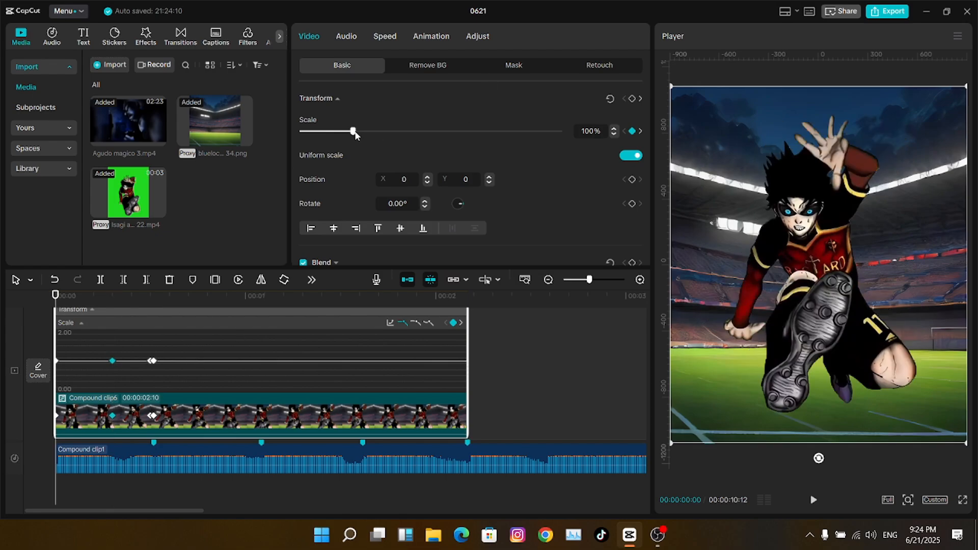
pyautogui.moveTo(355, 134); pyautogui.dragTo(430, 134)
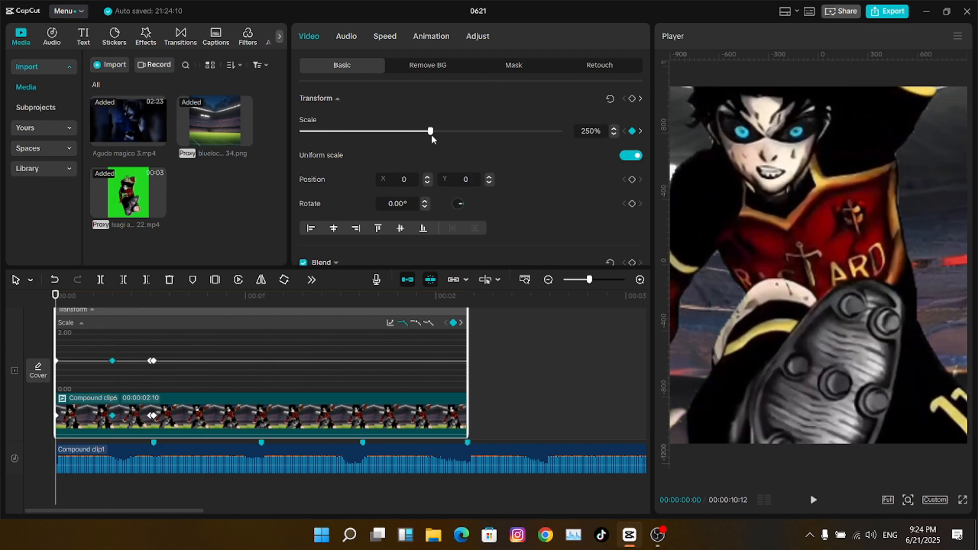
# - Set the character's scale to 152% at 00:30
pyautogui.click(149, 300)
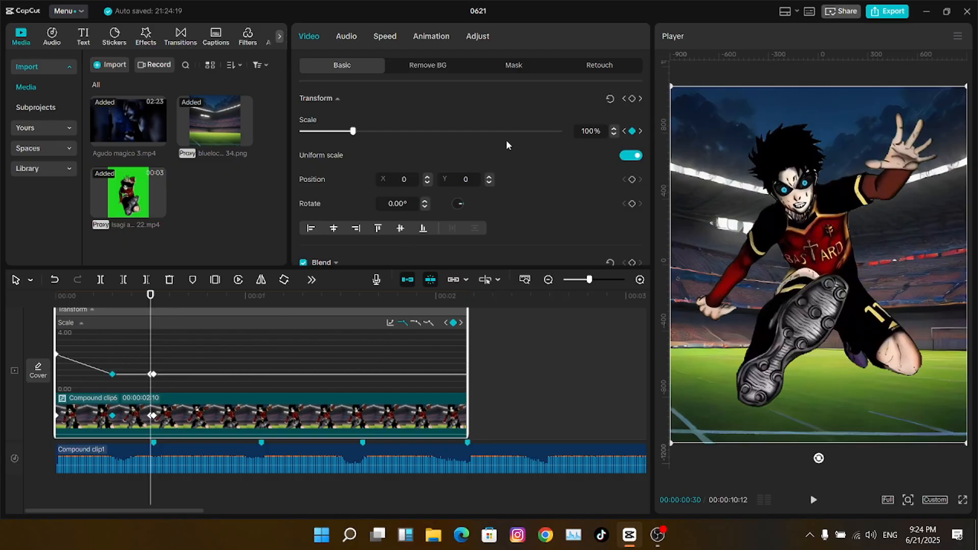
pyautogui.moveTo(353, 131); pyautogui.dragTo(380, 131)
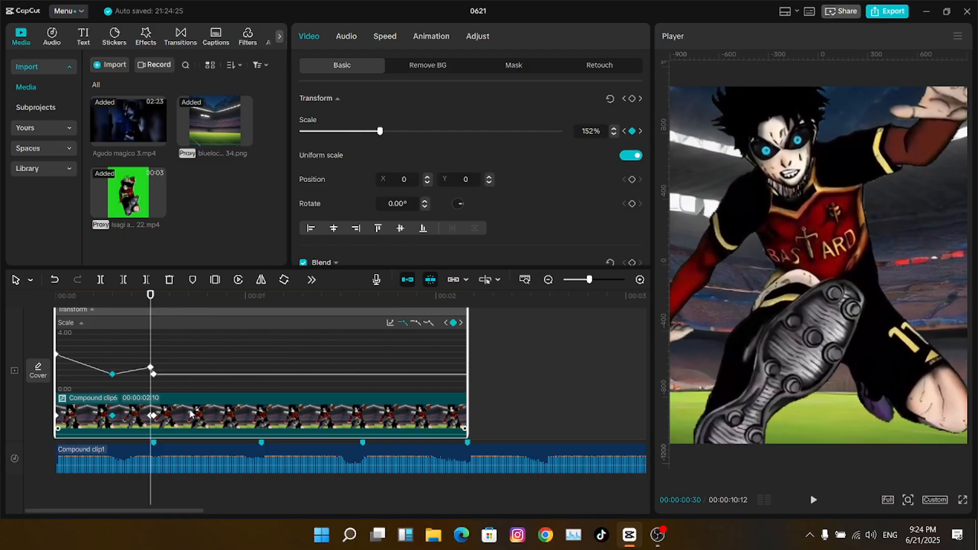
pyautogui.click(624, 130)
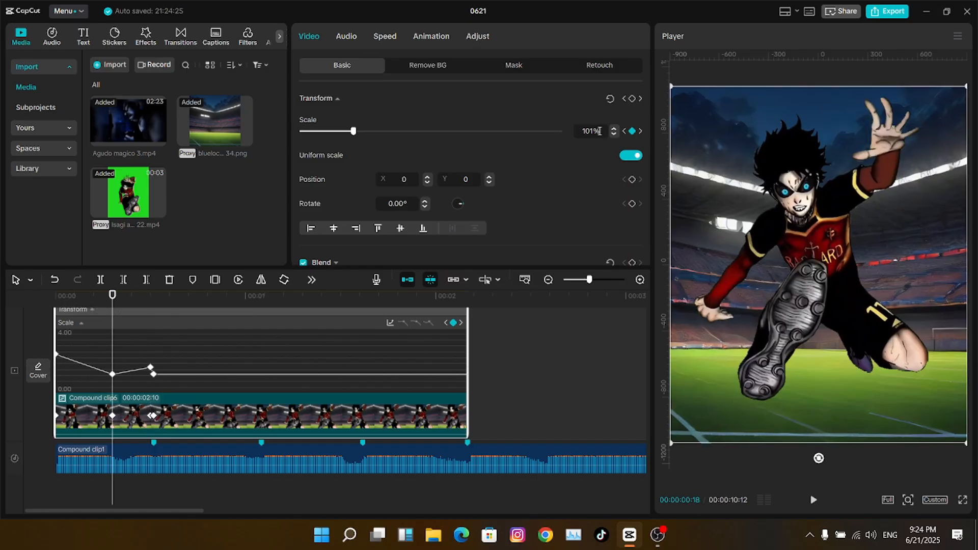
pyautogui.click(153, 304)
pyautogui.click(262, 300)
# - Add Scale keyframes on the second beat and at 00:52, with about 150% at 00:52
pyautogui.click(631, 132)
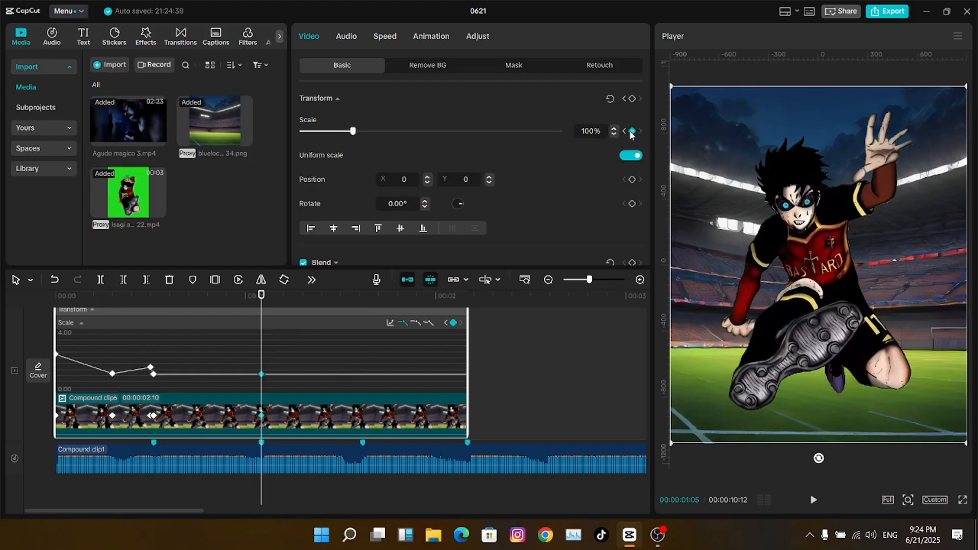
pyautogui.press('Left')
pyautogui.click(631, 132)
pyautogui.press('Left')
pyautogui.press('Left')
pyautogui.press('Left')
pyautogui.press('Left')
pyautogui.press('Left')
pyautogui.press('Left')
pyautogui.press('Left')
pyautogui.press('Left')
pyautogui.press('Left')
pyautogui.press('Left')
pyautogui.press('Left')
pyautogui.press('Left')
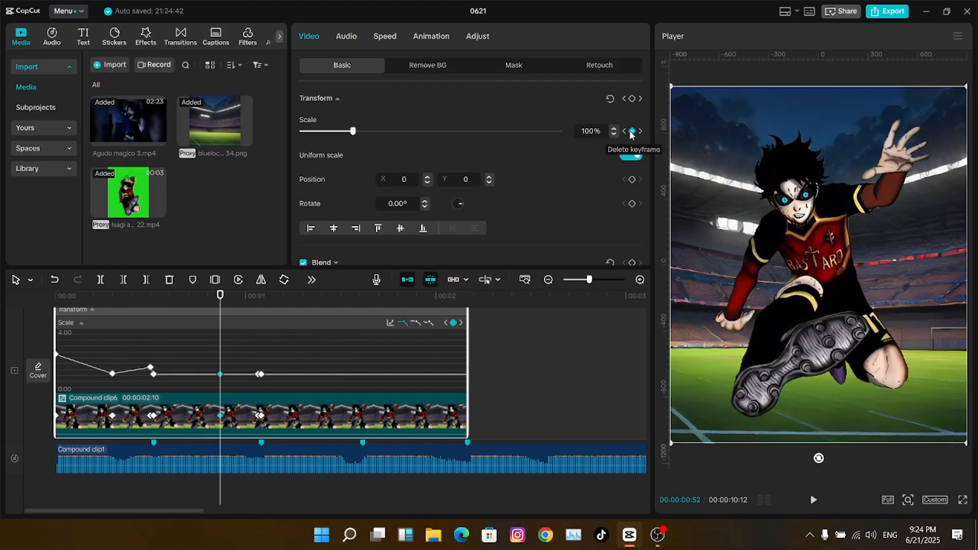
pyautogui.click(631, 131)
pyautogui.moveTo(352, 131); pyautogui.dragTo(381, 131)
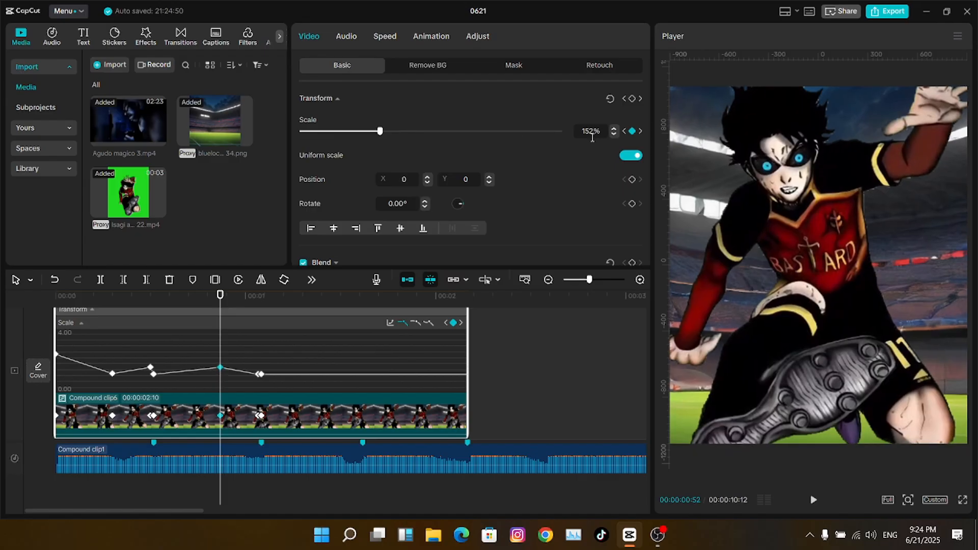
# - Add Scale keyframes at about 01:37, 01:24, the clip end and 01:57
pyautogui.click(260, 297)
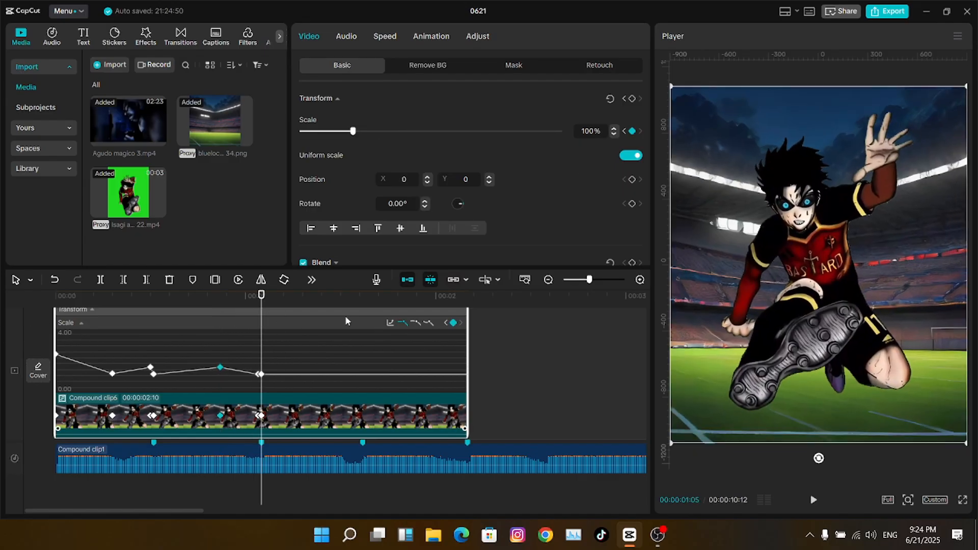
pyautogui.click(362, 296)
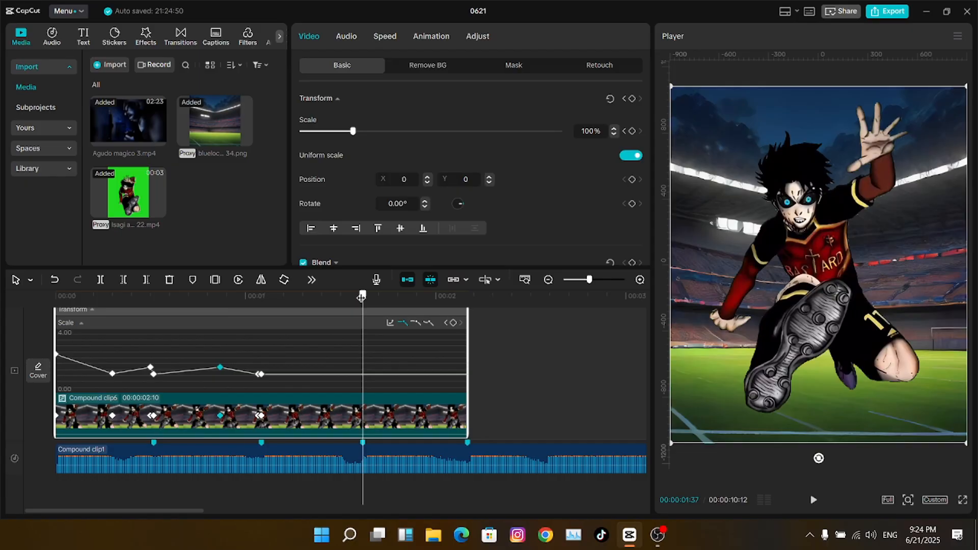
pyautogui.click(632, 131)
pyautogui.press('Left')
pyautogui.press('Left')
pyautogui.press('Left')
pyautogui.press('Left')
pyautogui.press('Left')
pyautogui.press('Left')
pyautogui.press('Left')
pyautogui.press('Left')
pyautogui.press('Left')
pyautogui.press('Left')
pyautogui.press('Left')
pyautogui.press('Left')
pyautogui.press('Left')
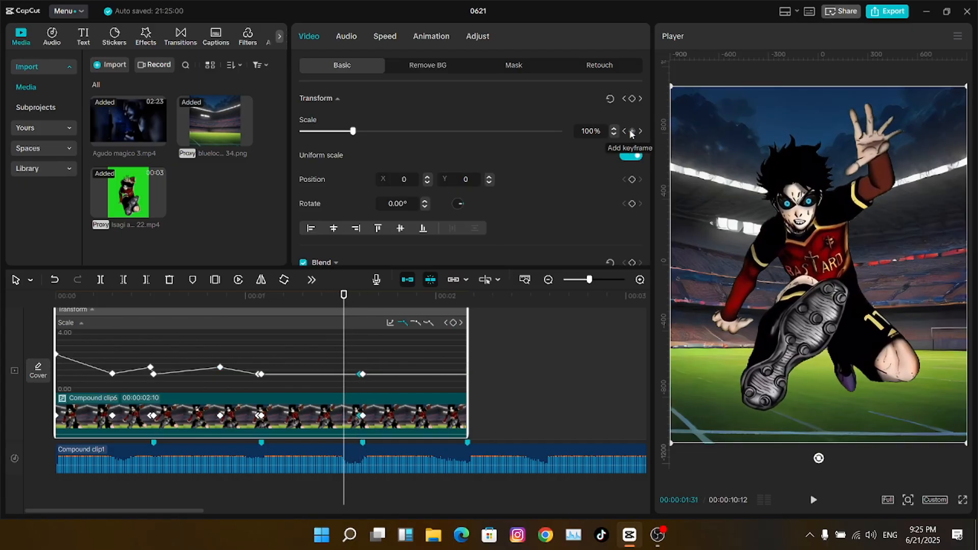
pyautogui.click(631, 132)
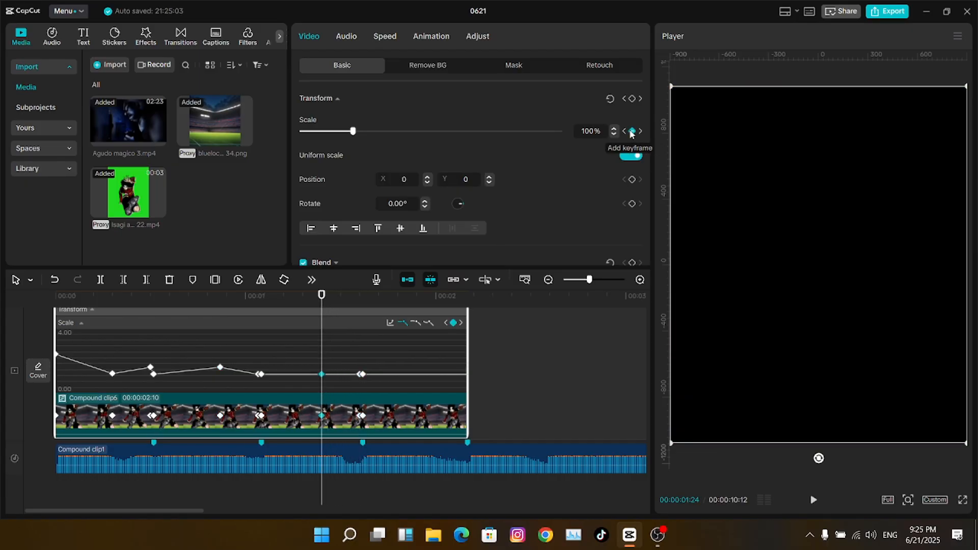
pyautogui.press('Down')
pyautogui.click(632, 131)
pyautogui.press('Left')
pyautogui.press('Left')
pyautogui.press('Left')
pyautogui.press('Left')
pyautogui.press('Left')
pyautogui.press('Left')
pyautogui.press('Left')
pyautogui.press('Left')
pyautogui.press('Left')
pyautogui.press('Left')
pyautogui.press('Left')
pyautogui.press('Left')
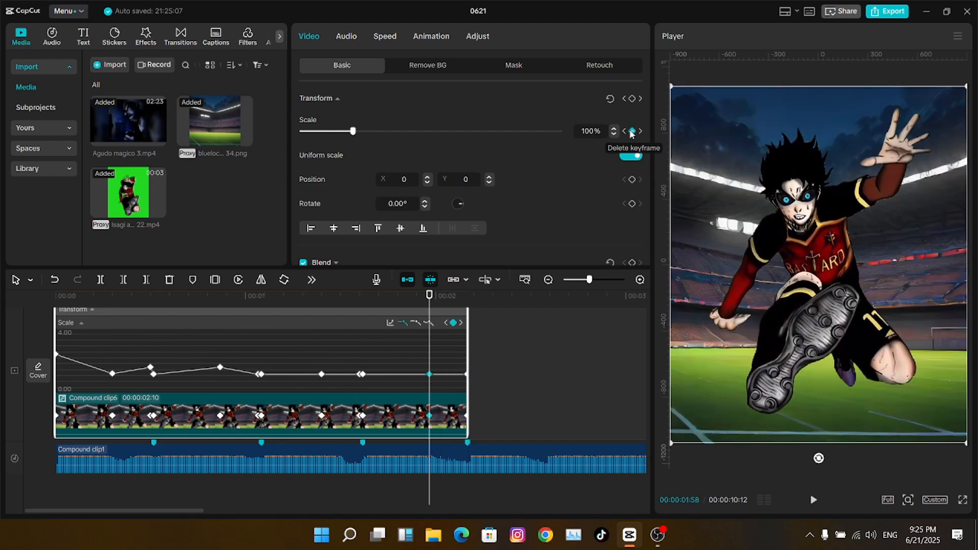
pyautogui.press('Left')
pyautogui.click(631, 132)
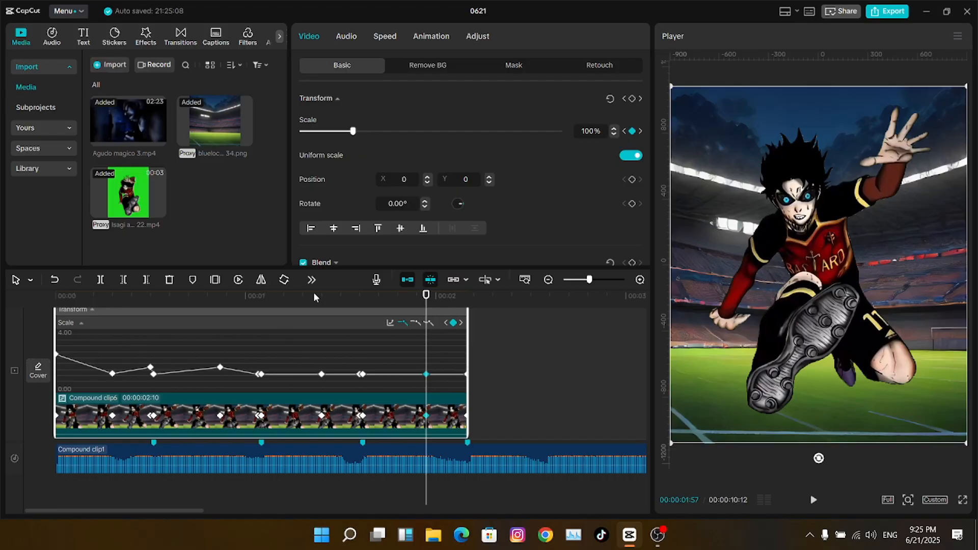
# - Scale way up at 01:05, to about 155% at 01:36 and about 150% at 01:57
pyautogui.click(262, 297)
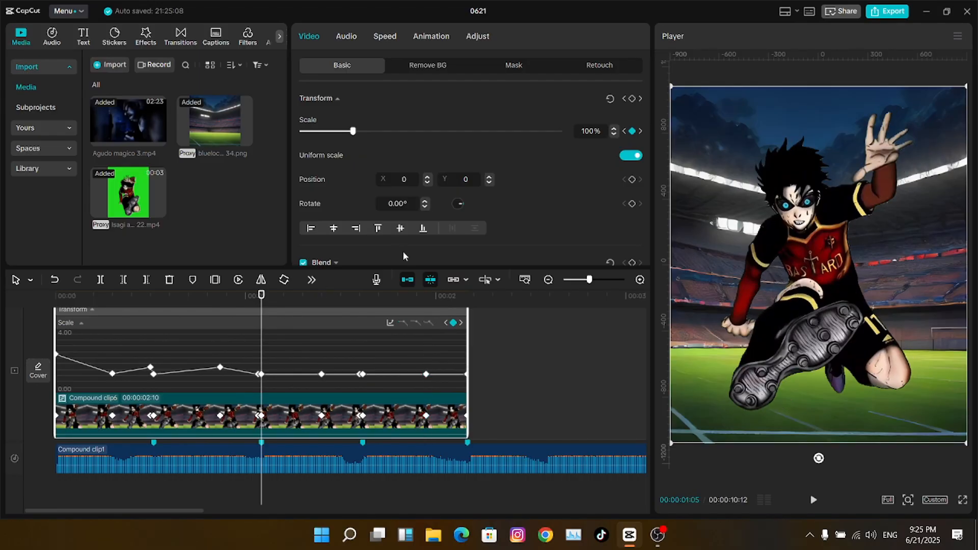
pyautogui.moveTo(353, 132); pyautogui.dragTo(431, 133)
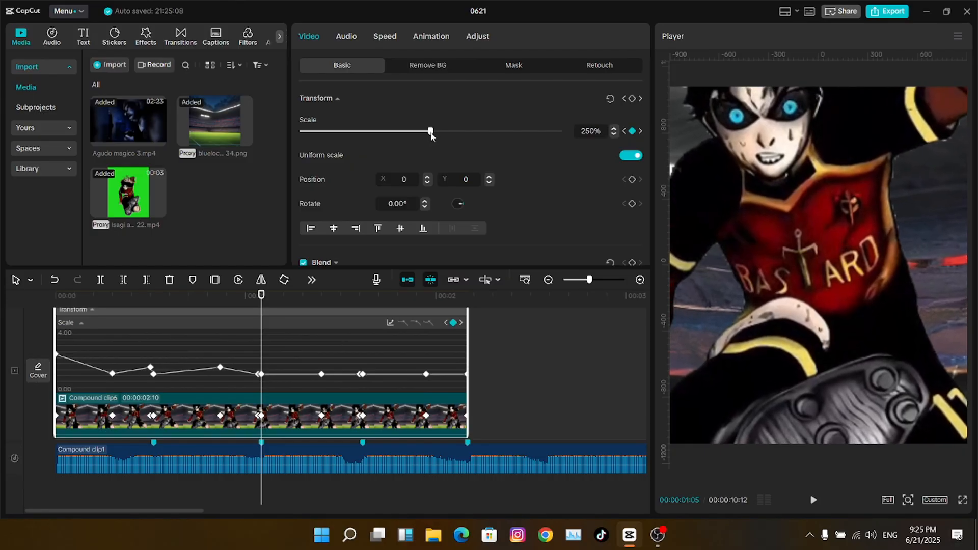
pyautogui.moveTo(360, 304); pyautogui.dragTo(360, 304)
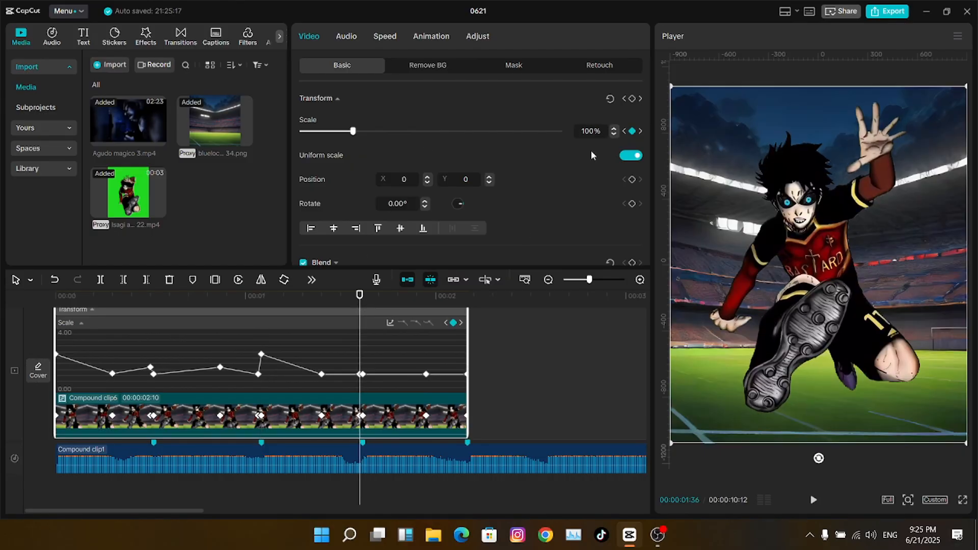
pyautogui.moveTo(354, 134); pyautogui.dragTo(381, 132)
pyautogui.scroll(-2, 591, 131)
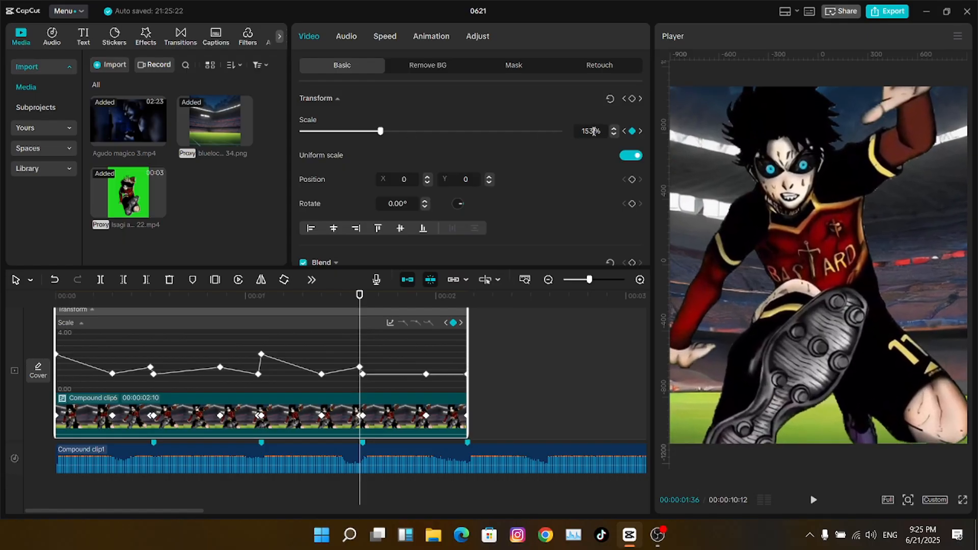
pyautogui.click(428, 299)
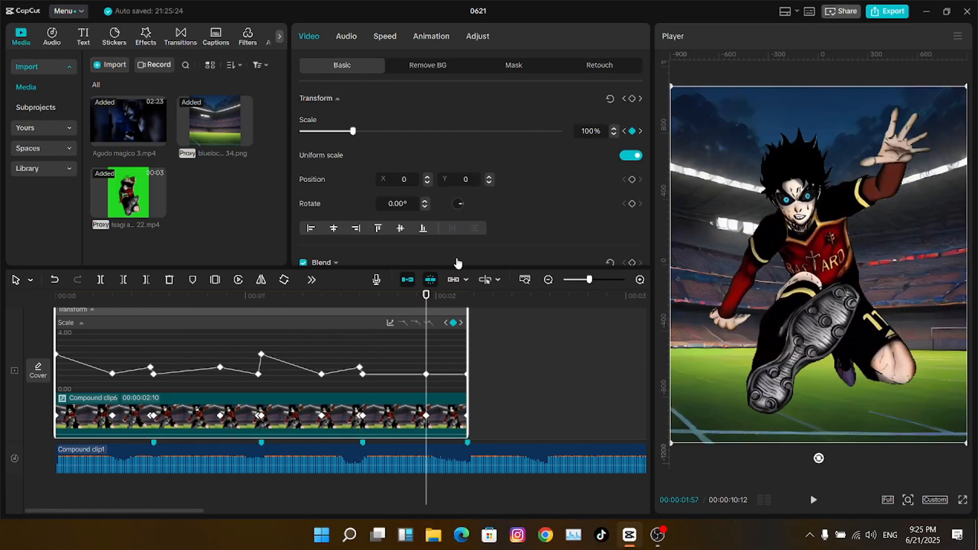
pyautogui.moveTo(355, 131); pyautogui.dragTo(379, 131)
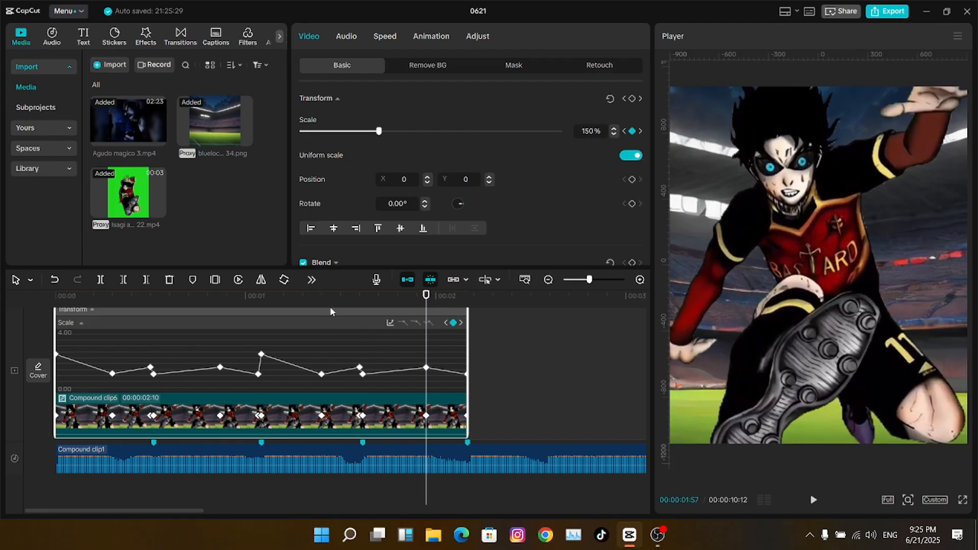
# - Play back the scale pulse animation from the start to review it
pyautogui.click(220, 297)
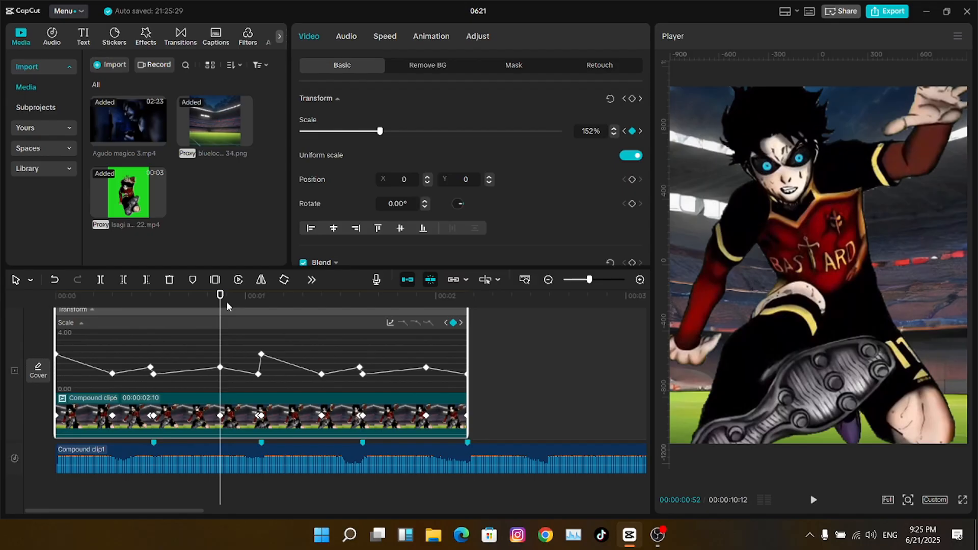
pyautogui.click(426, 299)
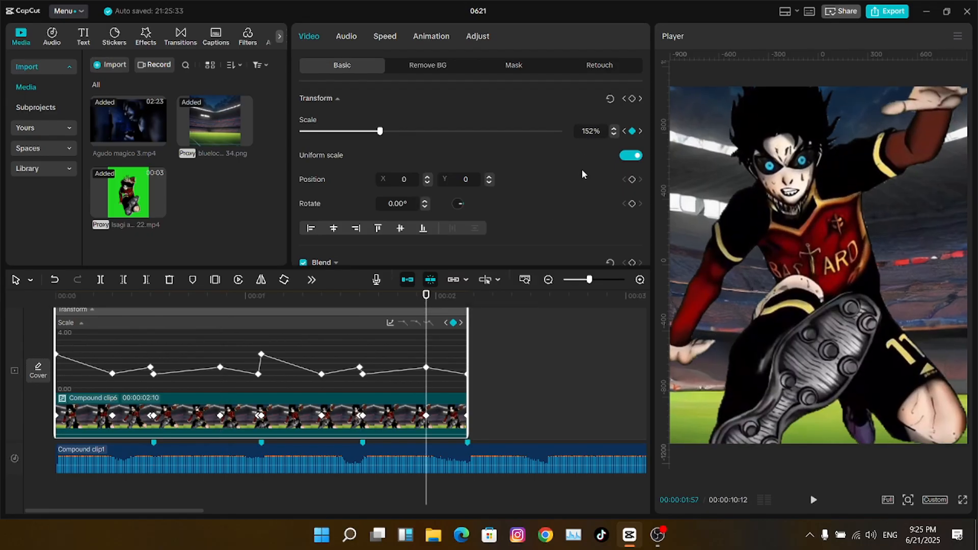
pyautogui.click(207, 310)
pyautogui.press('Home')
pyautogui.press('Right')
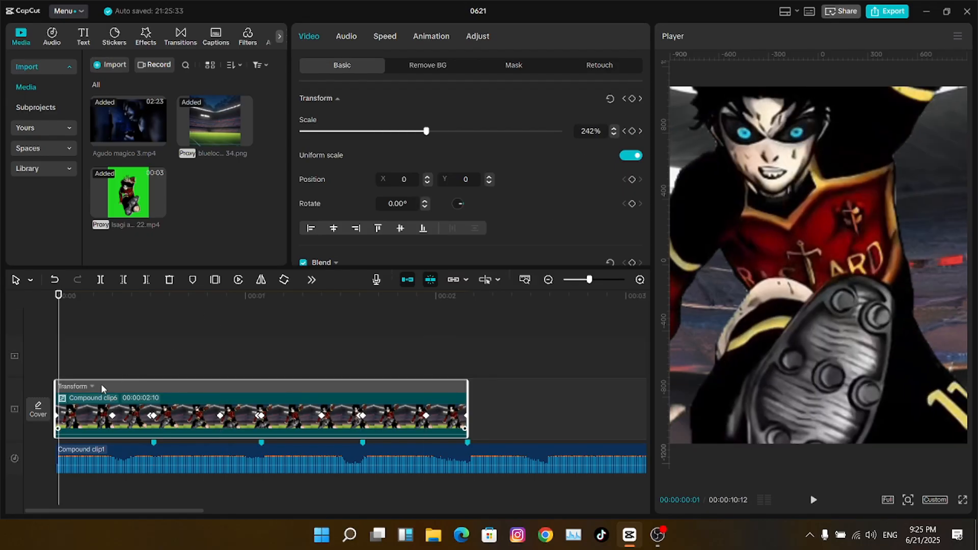
pyautogui.click(100, 384)
pyautogui.press('Right')
pyautogui.press('space')
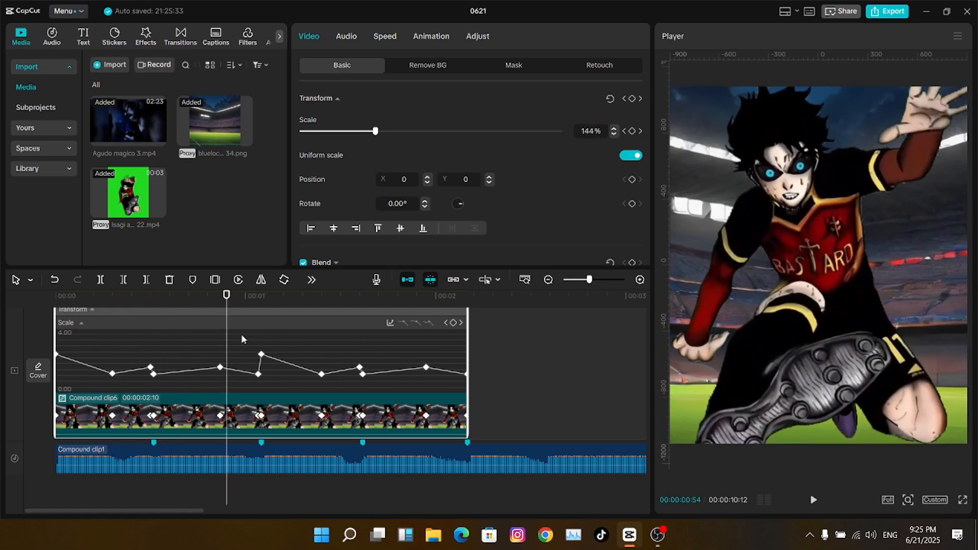
pyautogui.click(54, 299)
pyautogui.click(86, 310)
pyautogui.rightClick(202, 326)
# - Render the whole timeline and play it back from the start
pyautogui.moveTo(307, 370)
pyautogui.click(351, 371)
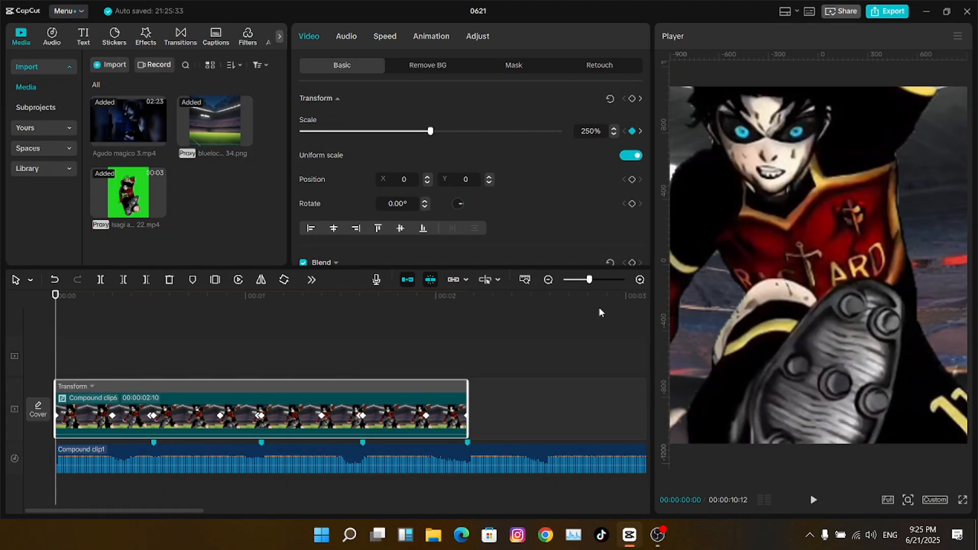
pyautogui.moveTo(588, 279); pyautogui.dragTo(581, 279)
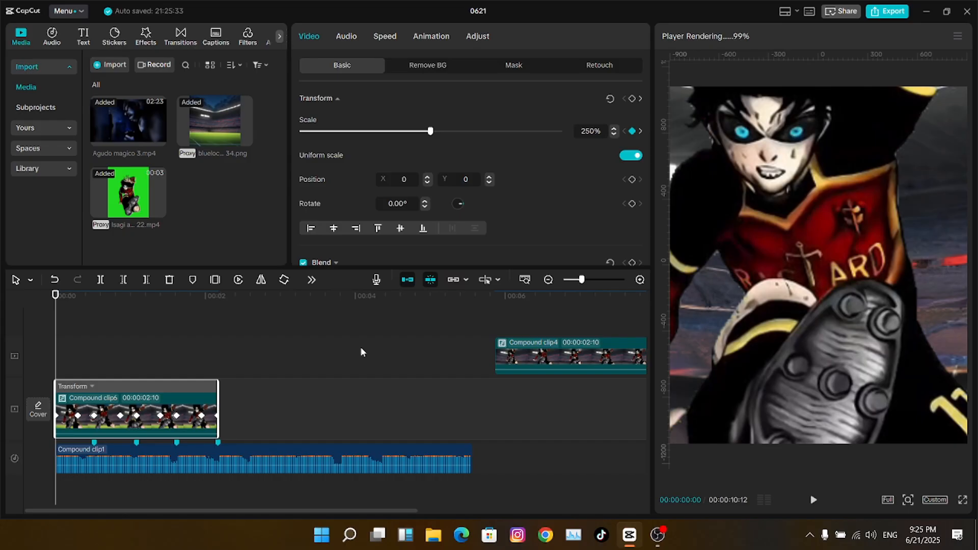
pyautogui.press('space')
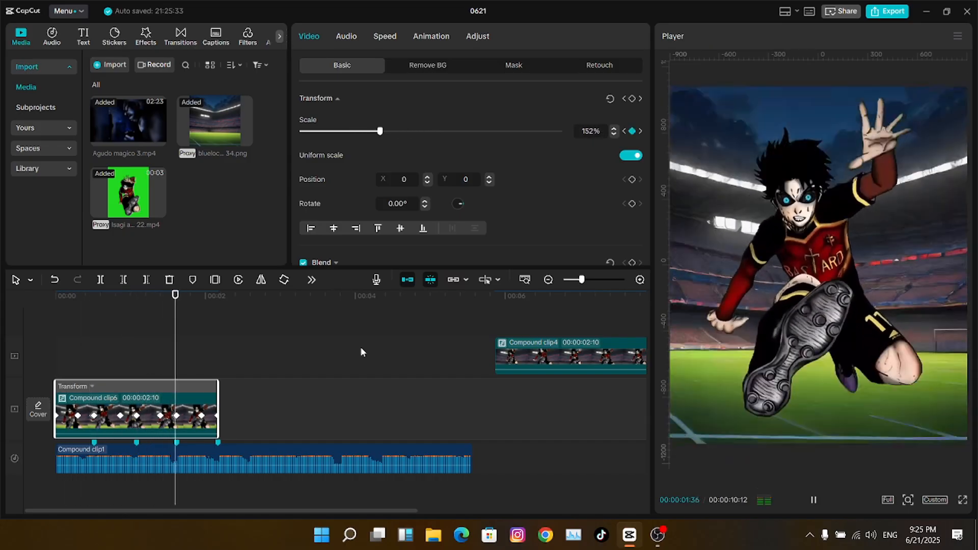
pyautogui.click(151, 331)
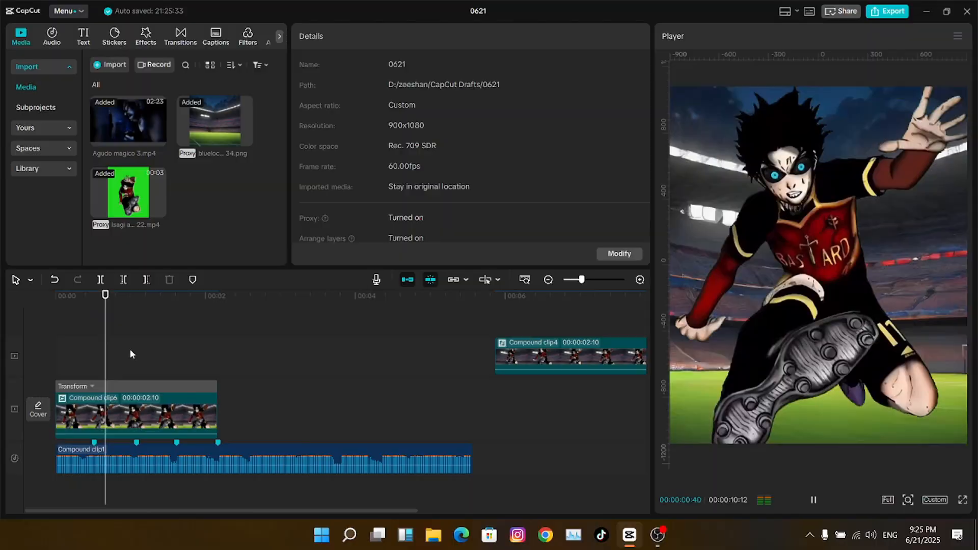
pyautogui.click(56, 334)
# - Expand Compound clip6's Scale keyframe graph and zoom the timeline in on it
pyautogui.click(69, 387)
pyautogui.moveTo(582, 279); pyautogui.dragTo(591, 280)
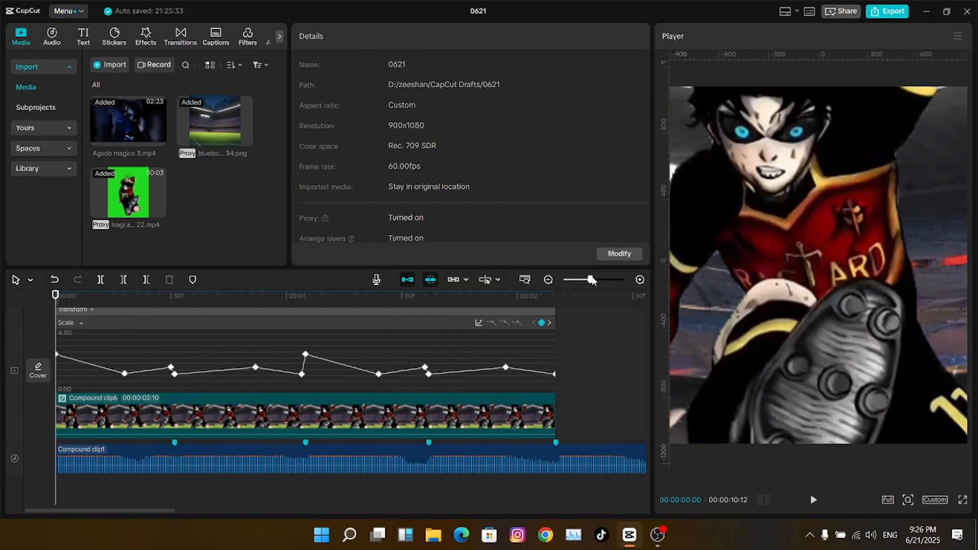
pyautogui.moveTo(48, 363); pyautogui.dragTo(30, 363)
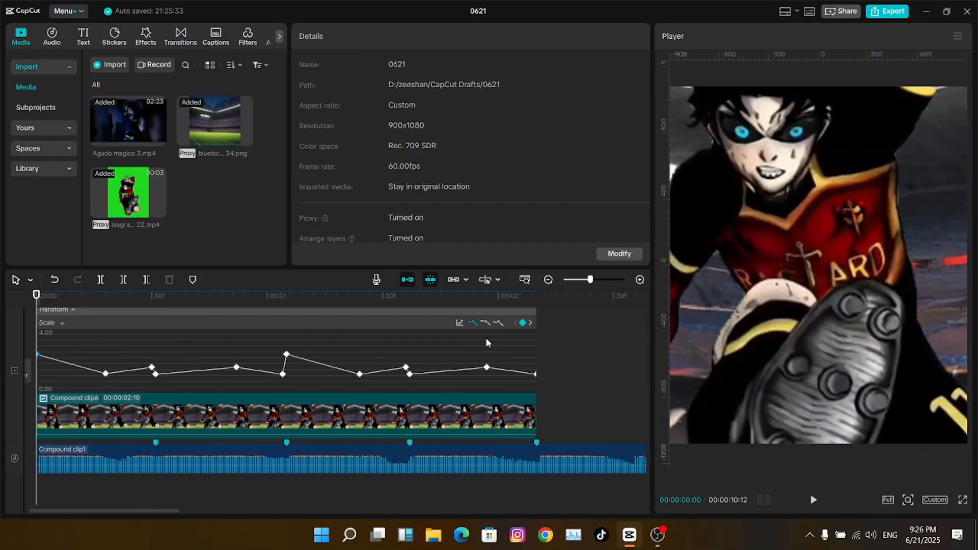
# - Give the first Scale keyframe and the first low keyframe bezier curves, stretching their handles
pyautogui.moveTo(120, 514); pyautogui.dragTo(112, 513)
pyautogui.click(517, 324)
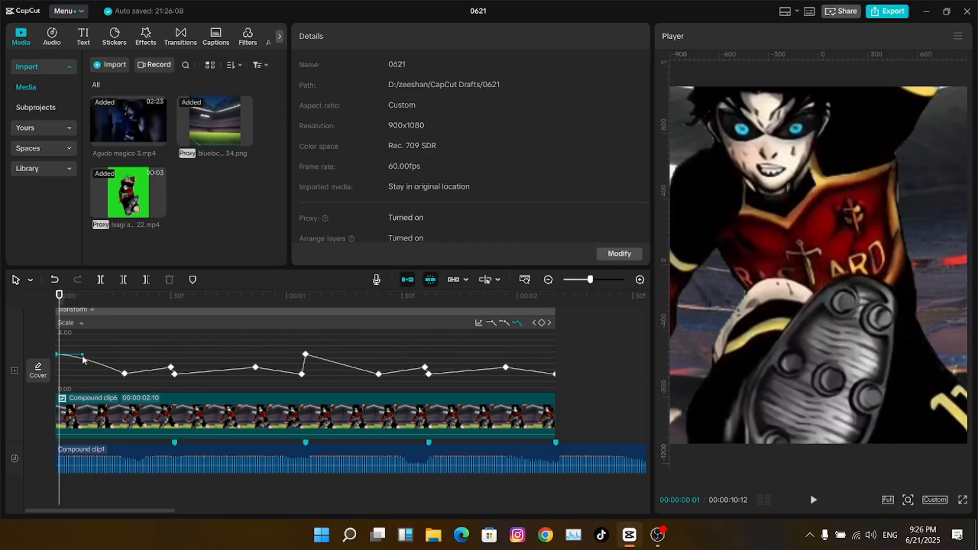
pyautogui.moveTo(82, 358)
pyautogui.mouseDown()
pyautogui.moveTo(77, 368)
pyautogui.moveTo(93, 367)
pyautogui.mouseUp()
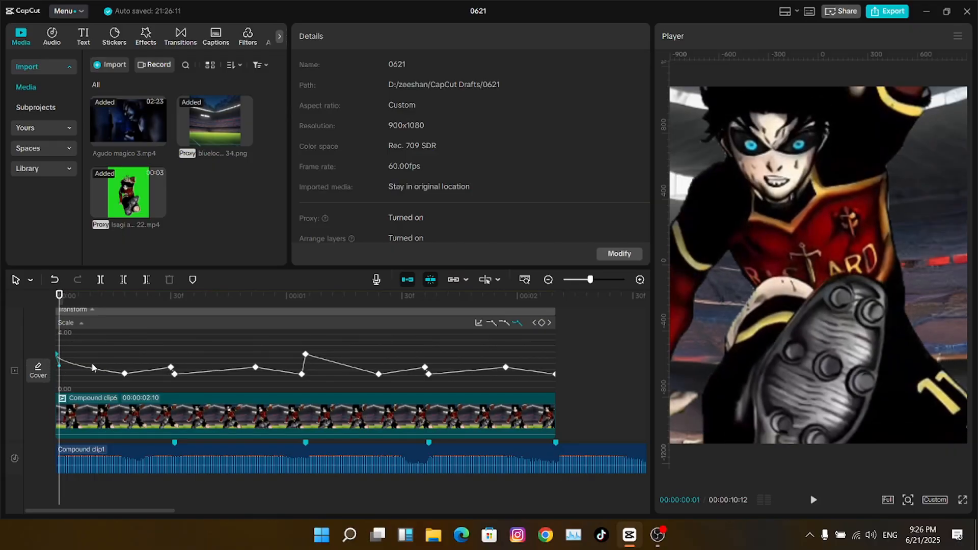
pyautogui.click(124, 375)
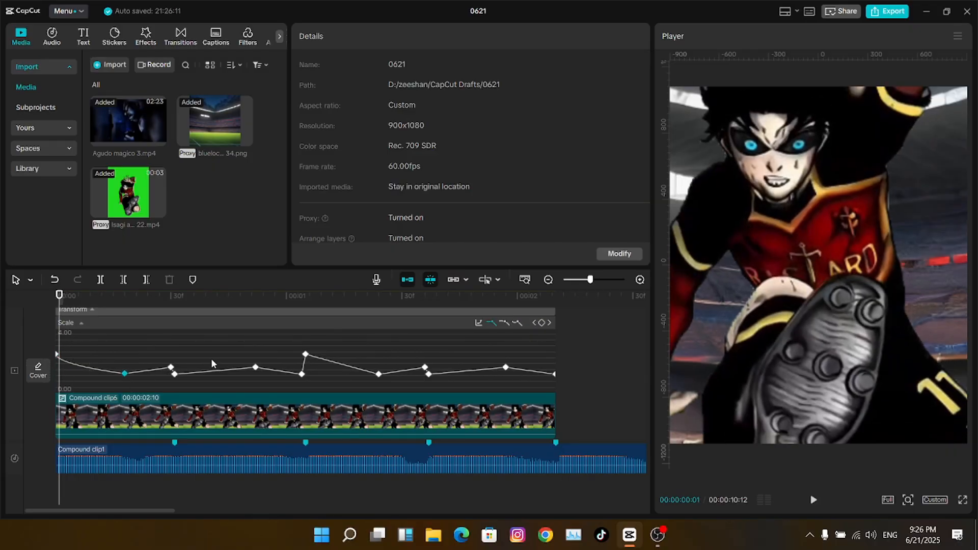
pyautogui.click(516, 322)
pyautogui.moveTo(142, 376); pyautogui.dragTo(170, 378)
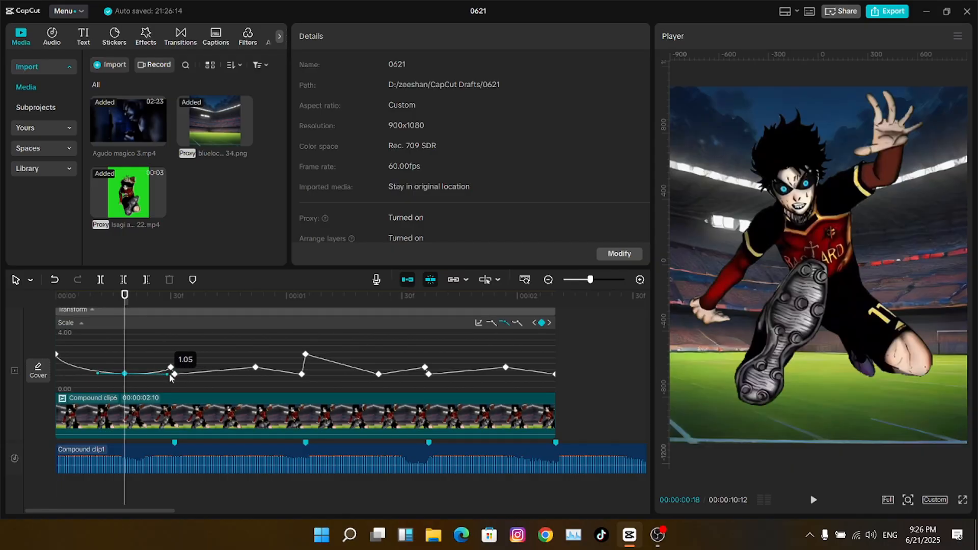
# - Check the opening ease frame by frame and tighten the curve handle
pyautogui.press('Home')
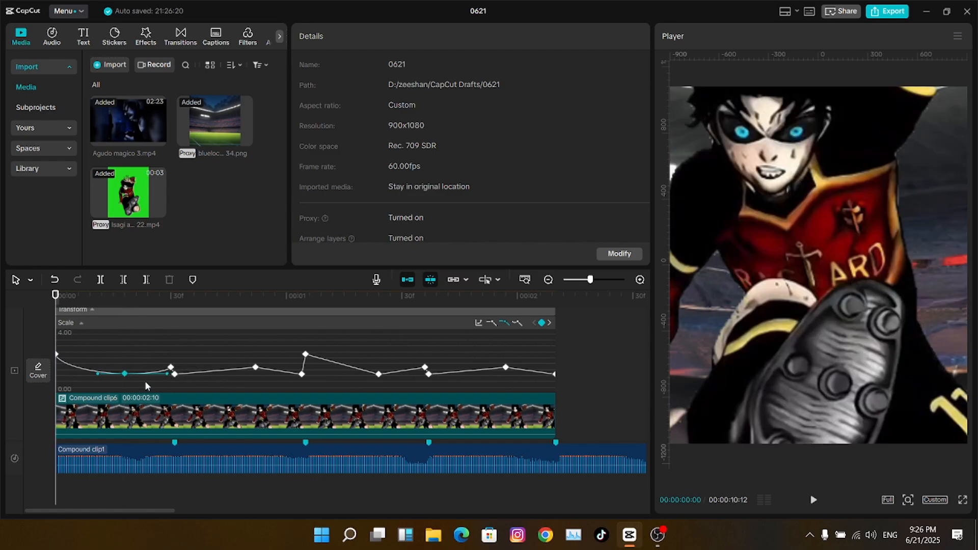
pyautogui.press('Right')
pyautogui.press('Right')
pyautogui.press('Right')
pyautogui.press('Right')
pyautogui.press('Right')
pyautogui.press('Right')
pyautogui.press('Right')
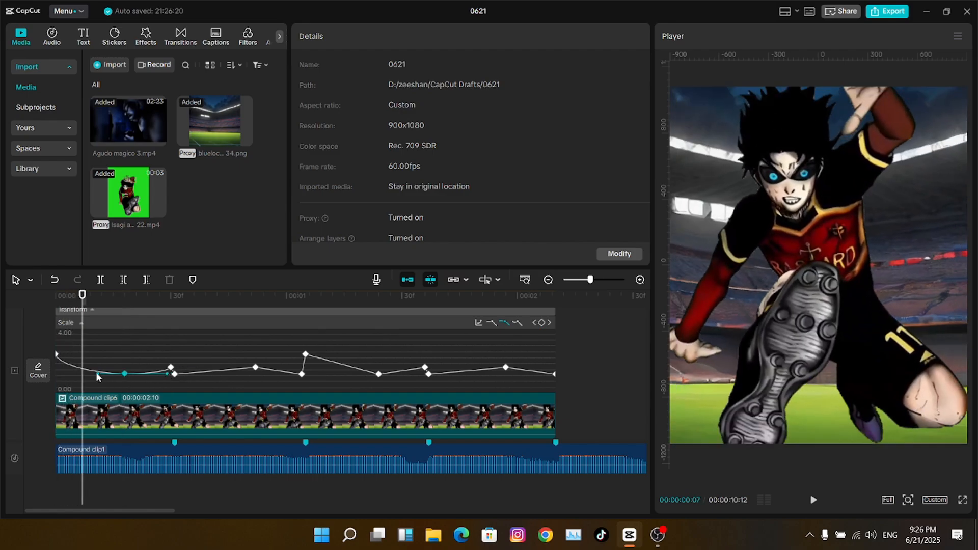
pyautogui.moveTo(97, 374); pyautogui.dragTo(84, 380)
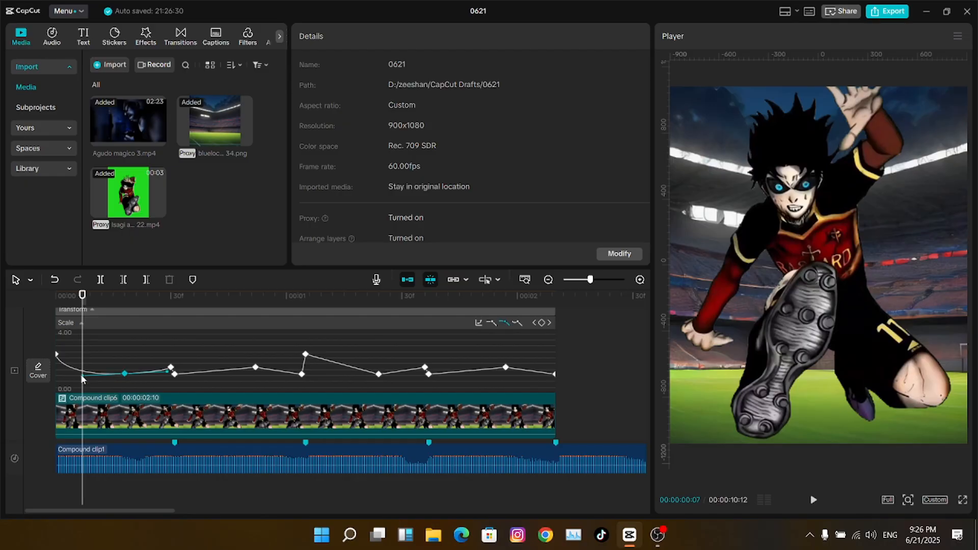
pyautogui.moveTo(82, 379); pyautogui.dragTo(84, 380)
pyautogui.click(115, 410)
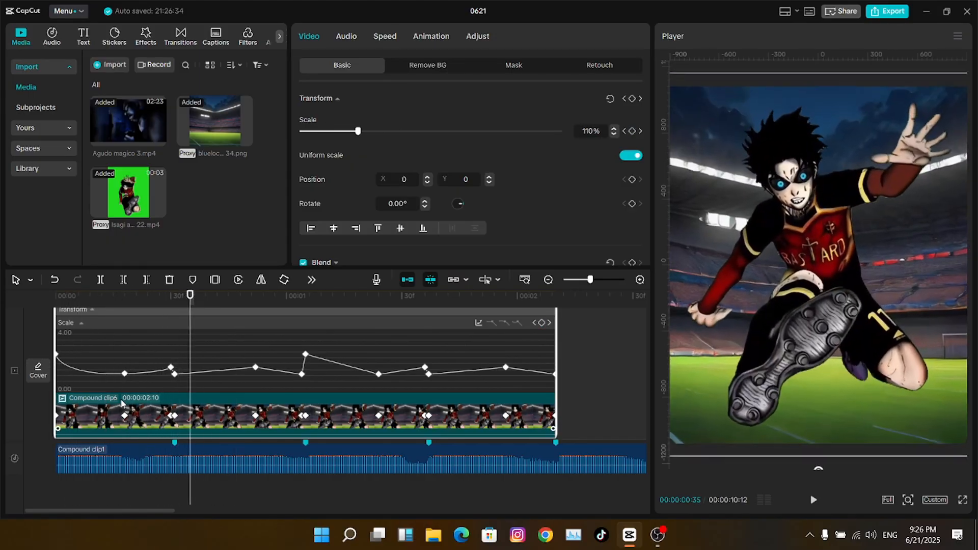
# - Soften the opening rise by pulling the first keyframes' easing handles left
pyautogui.moveTo(168, 385); pyautogui.dragTo(167, 385)
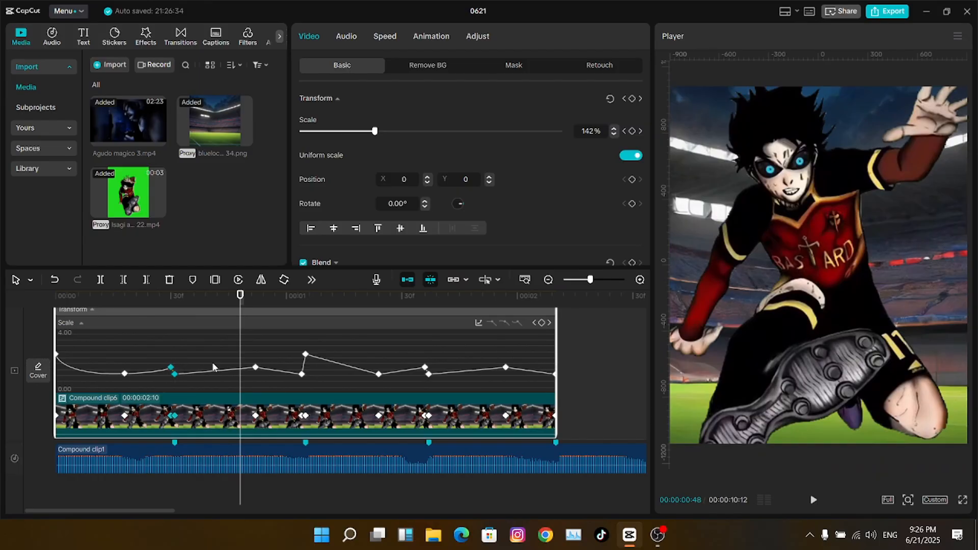
pyautogui.moveTo(214, 363); pyautogui.dragTo(176, 393)
pyautogui.click(57, 354)
pyautogui.press('space')
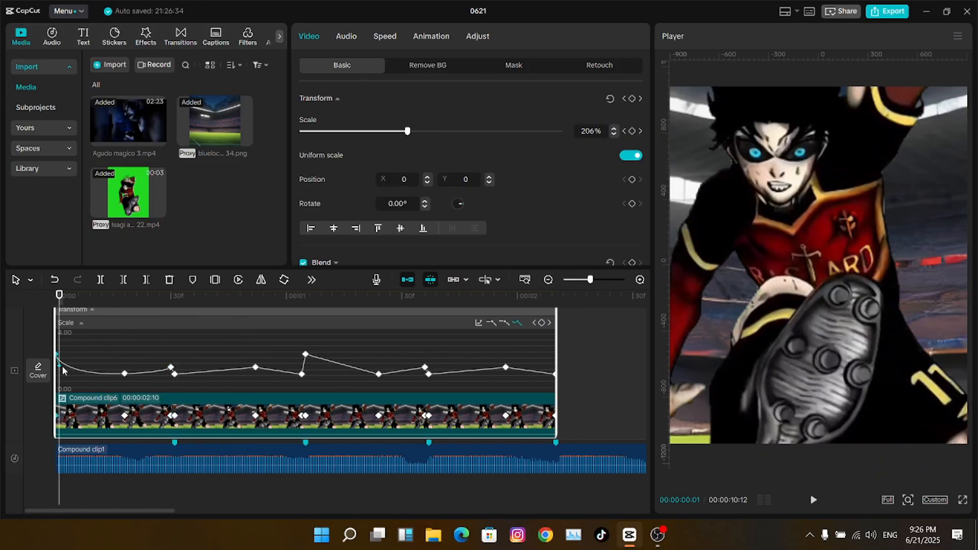
pyautogui.click(62, 370)
pyautogui.press('Left')
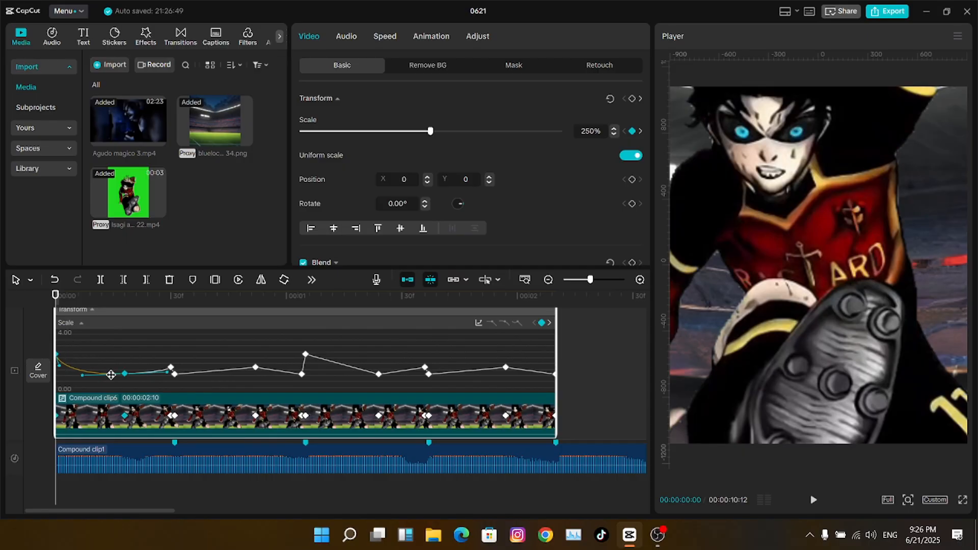
pyautogui.press('Right')
pyautogui.press('Right')
pyautogui.press('Right')
pyautogui.press('Right')
pyautogui.press('Right')
pyautogui.press('Right')
pyautogui.press('Right')
pyautogui.press('Right')
pyautogui.press('Right')
pyautogui.press('Right')
pyautogui.press('Right')
pyautogui.press('Right')
pyautogui.press('Right')
pyautogui.press('Right')
pyautogui.press('Right')
pyautogui.press('Right')
pyautogui.press('Right')
pyautogui.press('Right')
pyautogui.press('Right')
pyautogui.press('Right')
pyautogui.press('Right')
pyautogui.press('Right')
pyautogui.press('Right')
pyautogui.press('Right')
pyautogui.press('Right')
pyautogui.press('Right')
pyautogui.press('Right')
pyautogui.press('Right')
pyautogui.press('Right')
pyautogui.press('Right')
pyautogui.press('Right')
pyautogui.press('Right')
pyautogui.press('Right')
pyautogui.press('Right')
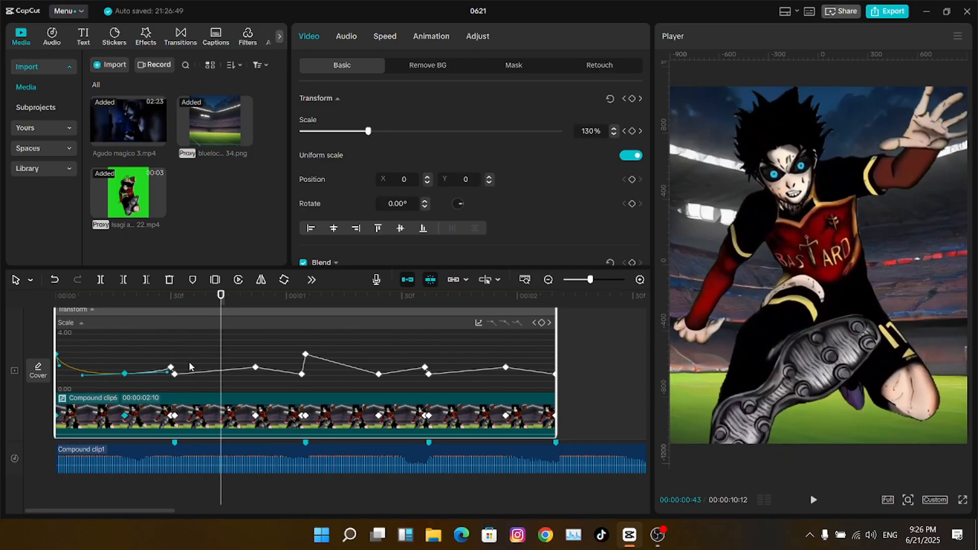
pyautogui.click(189, 373)
pyautogui.click(177, 296)
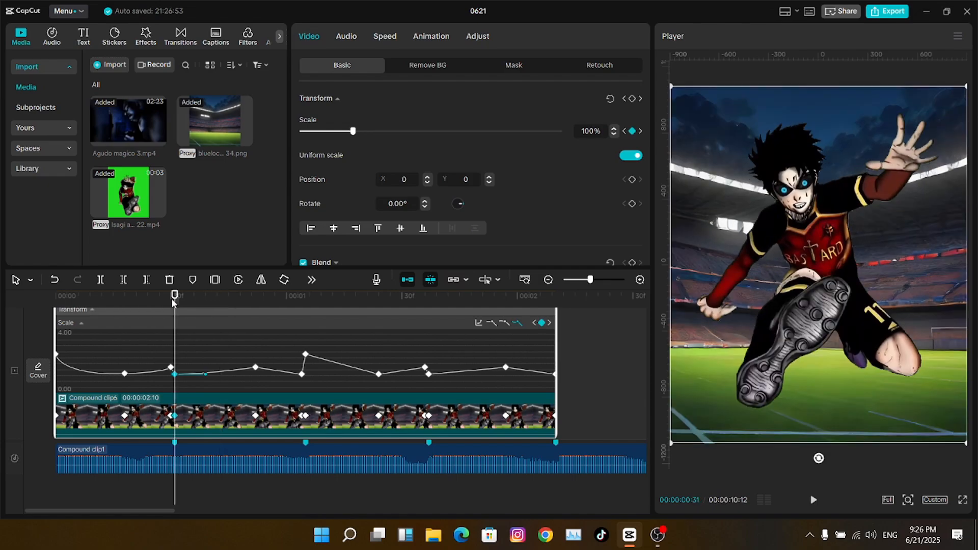
pyautogui.moveTo(206, 374); pyautogui.dragTo(180, 375)
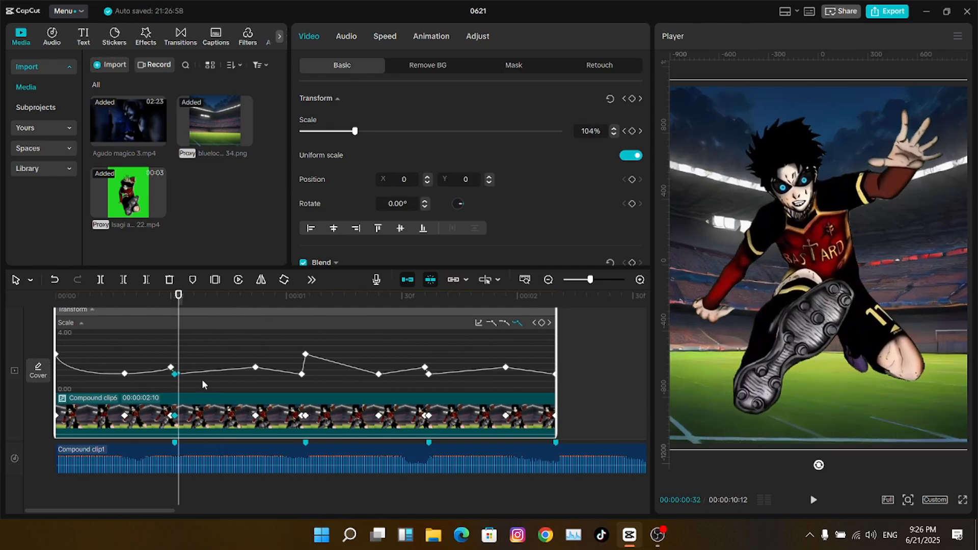
# - Adjust the easing beside the 1.52 keyframe and preview the eased section
pyautogui.click(255, 366)
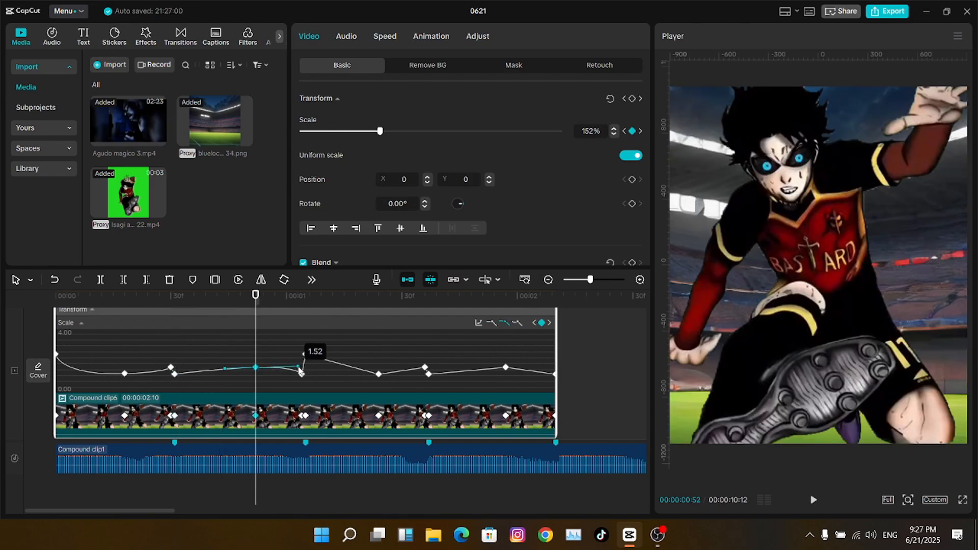
pyautogui.moveTo(301, 373); pyautogui.dragTo(301, 372)
pyautogui.moveTo(186, 299); pyautogui.dragTo(175, 298)
pyautogui.press('space')
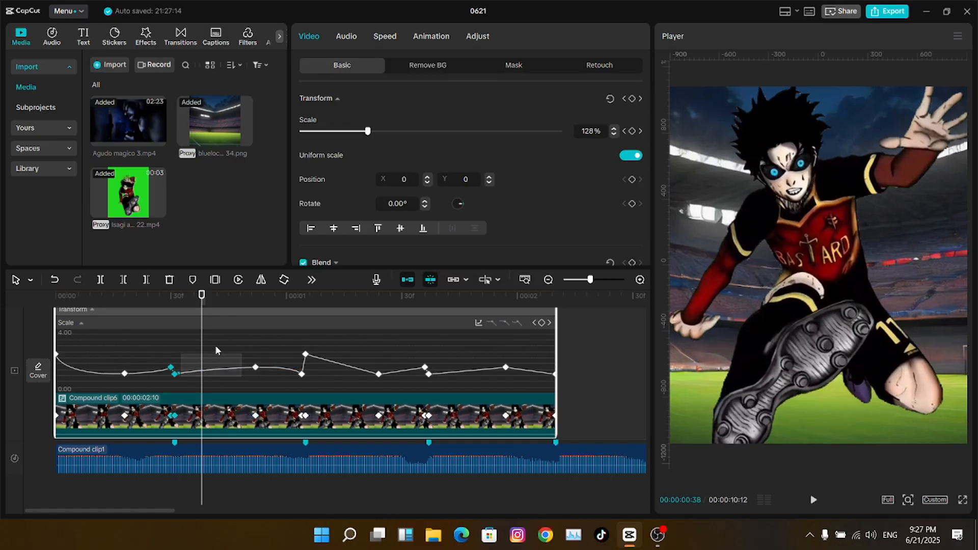
pyautogui.moveTo(261, 340); pyautogui.dragTo(55, 330)
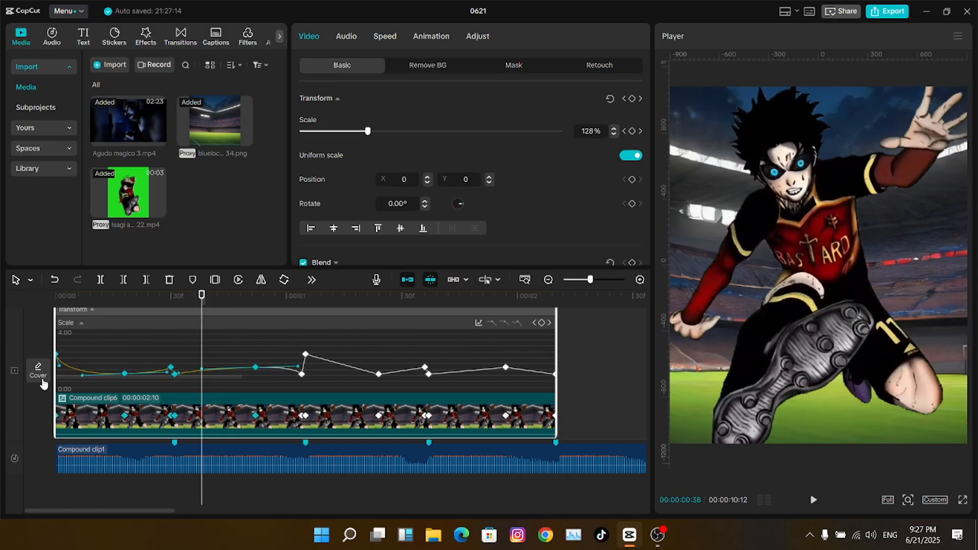
# - Apply bezier easing into the 2.50 peak and out of the following 1.00 keyframe
pyautogui.click(305, 354)
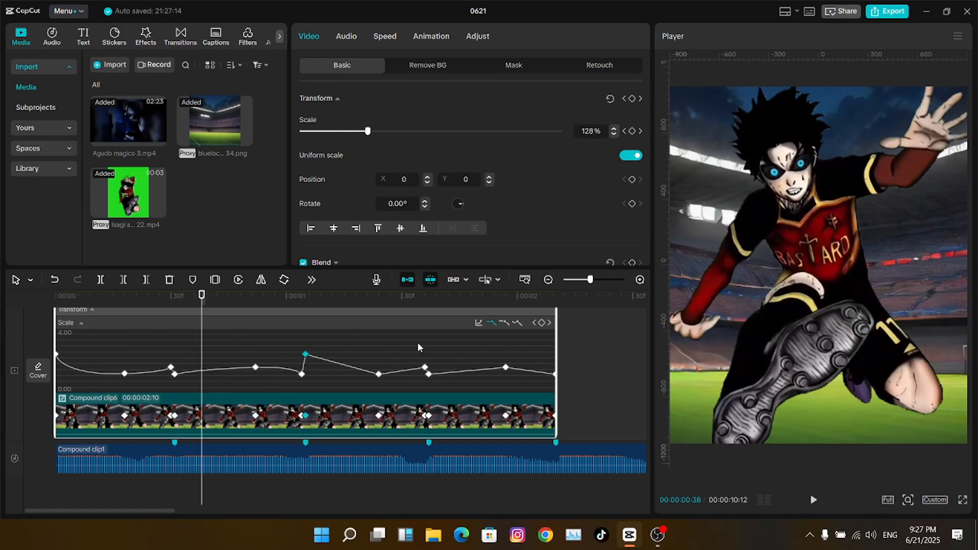
pyautogui.click(305, 294)
pyautogui.click(517, 323)
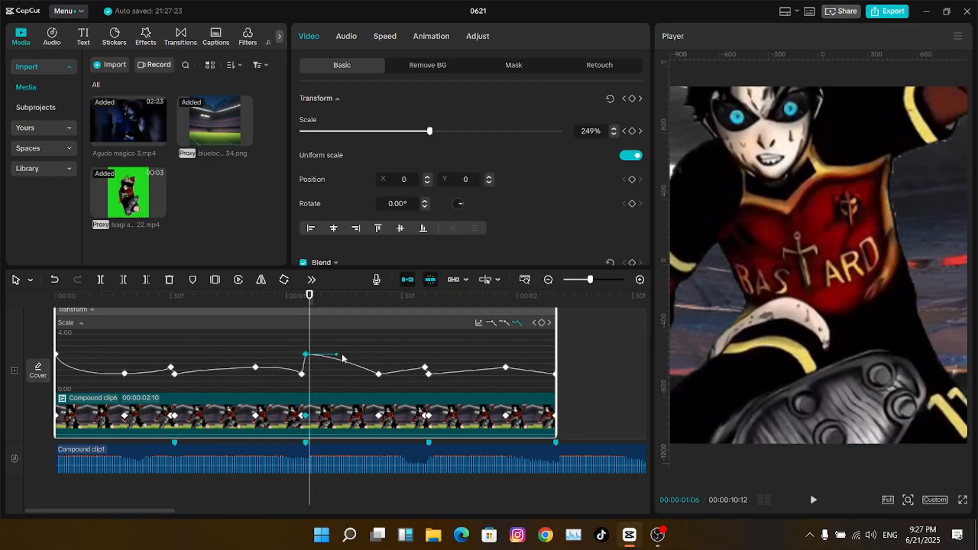
pyautogui.moveTo(336, 357); pyautogui.dragTo(312, 369)
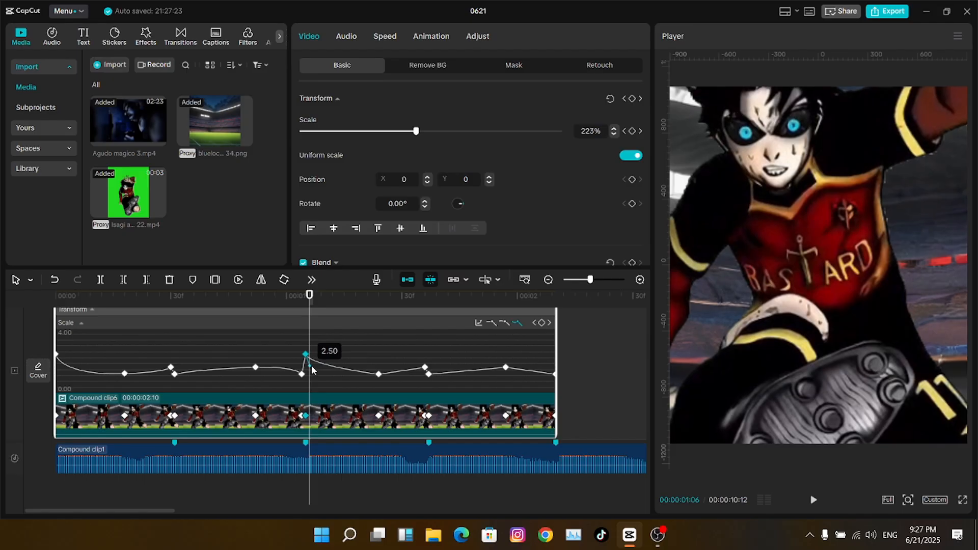
pyautogui.click(378, 374)
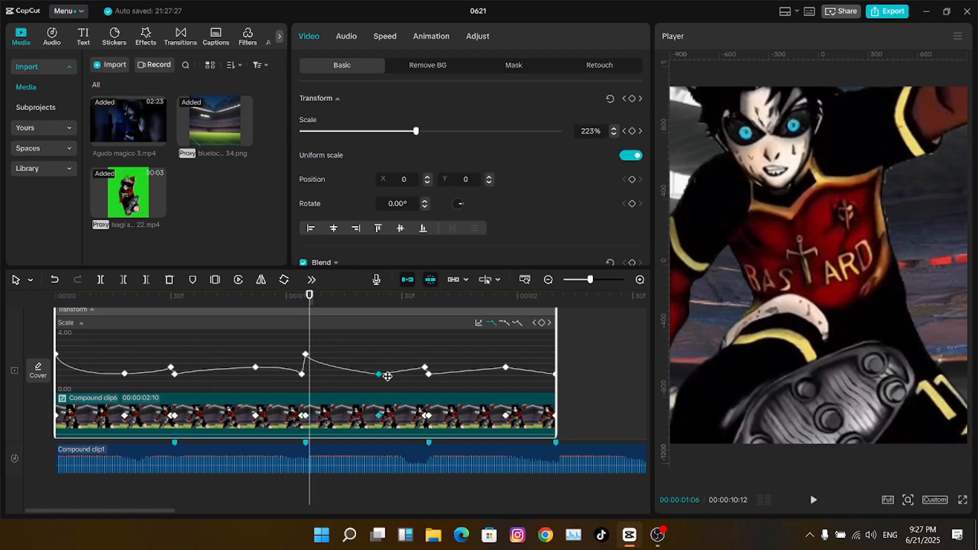
pyautogui.click(501, 327)
pyautogui.moveTo(399, 378); pyautogui.dragTo(421, 380)
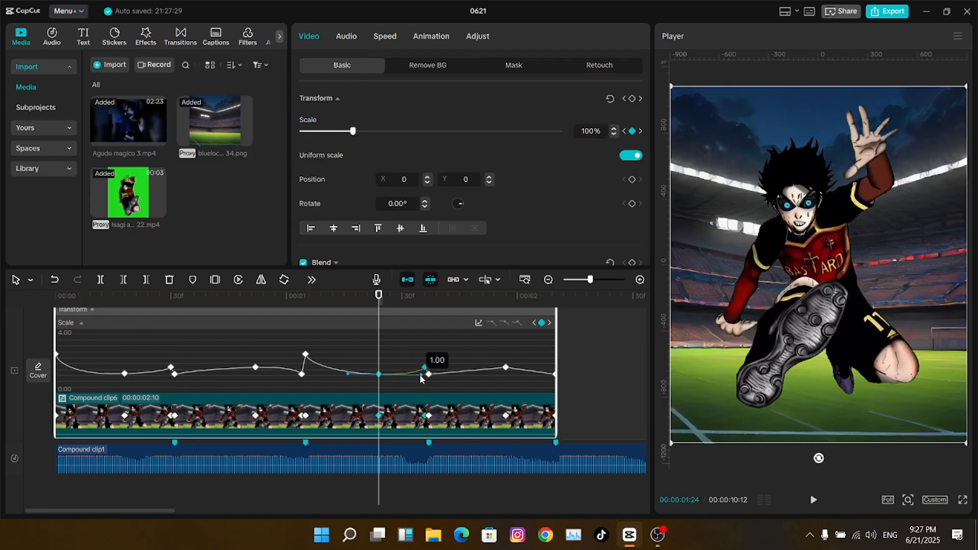
pyautogui.moveTo(305, 296); pyautogui.dragTo(334, 376)
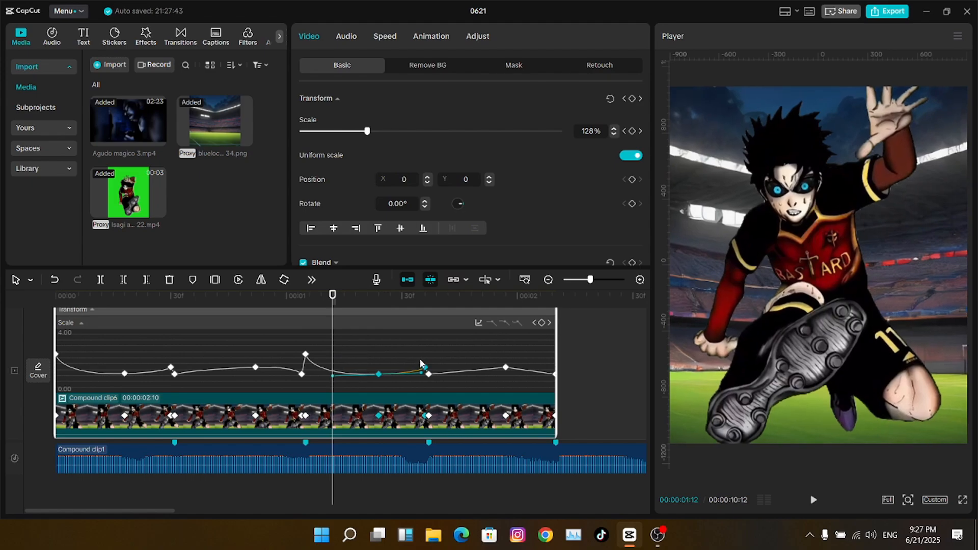
# - Give the later 1.00 keyframe and the final 1.52 keyframe their easing curves
pyautogui.click(429, 297)
pyautogui.click(516, 324)
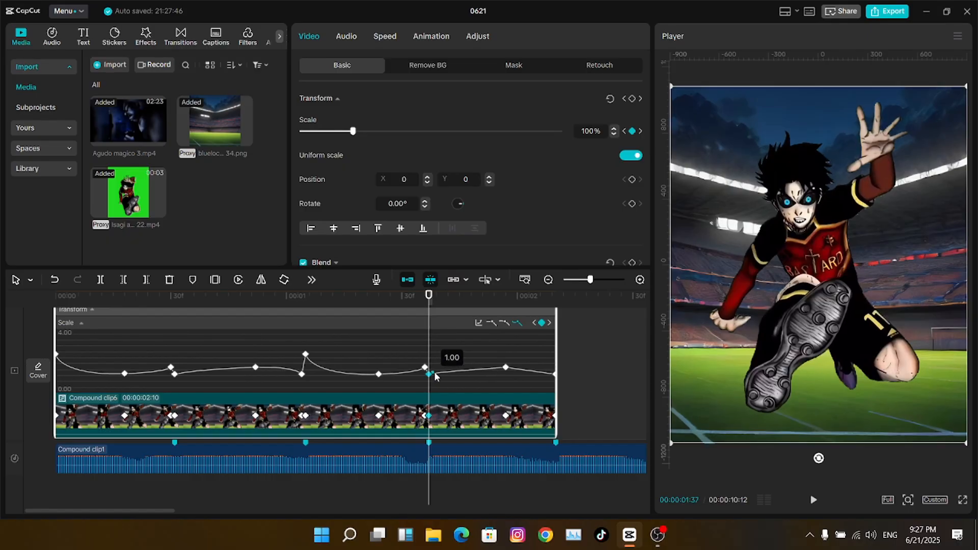
pyautogui.click(505, 366)
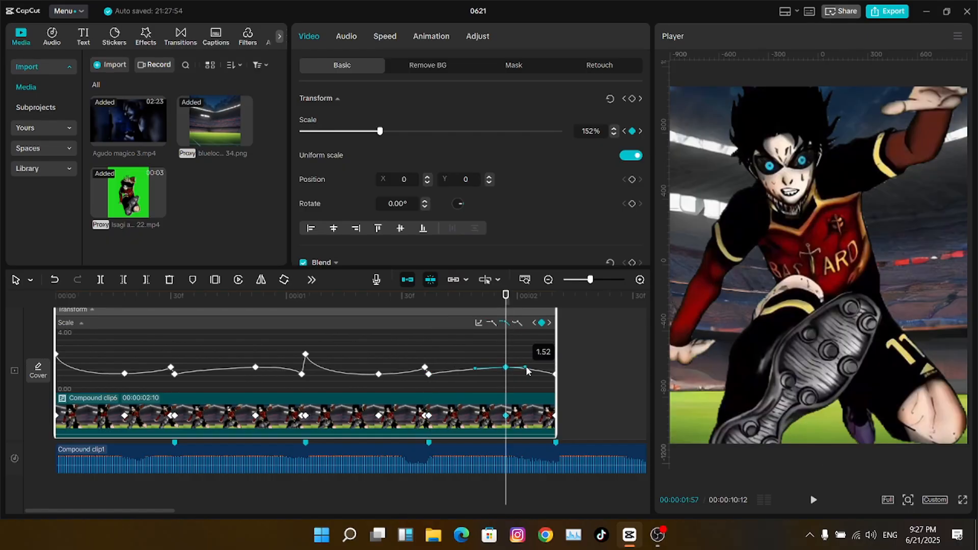
pyautogui.moveTo(433, 299); pyautogui.dragTo(455, 297)
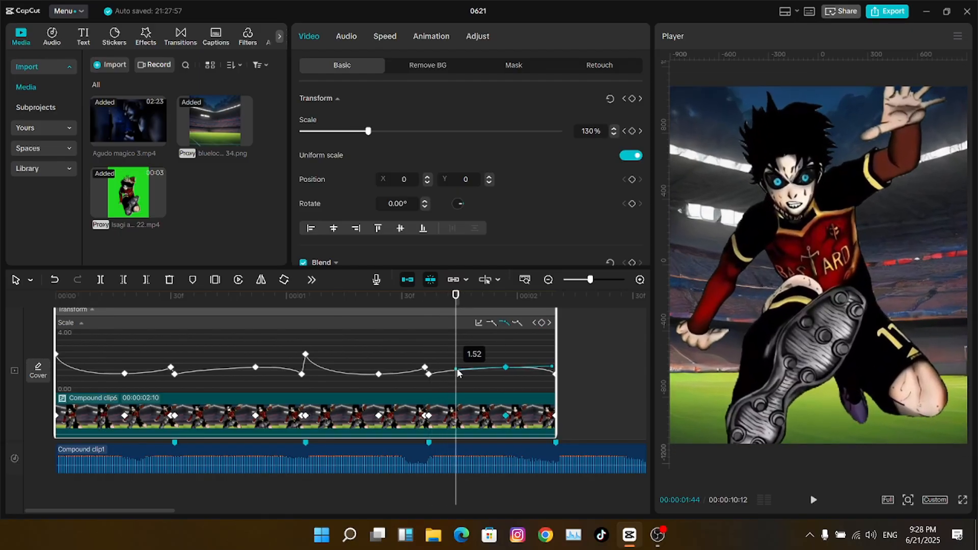
pyautogui.moveTo(457, 370); pyautogui.dragTo(457, 371)
# - Collapse the keyframe graph, render Compound clip6, and zoom the timeline out
pyautogui.press('Home')
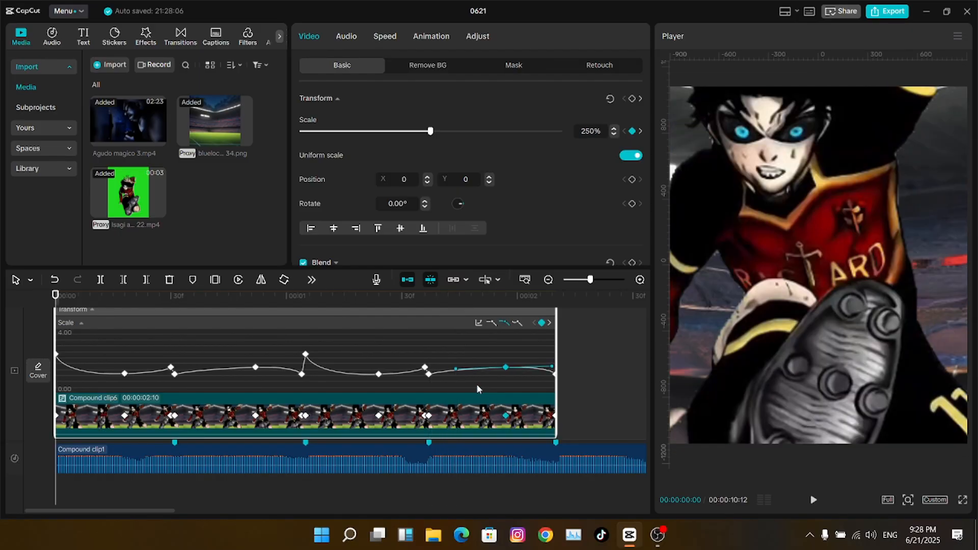
pyautogui.hotkey('alt', 'k')
pyautogui.rightClick(405, 340)
pyautogui.moveTo(489, 377)
pyautogui.click(532, 380)
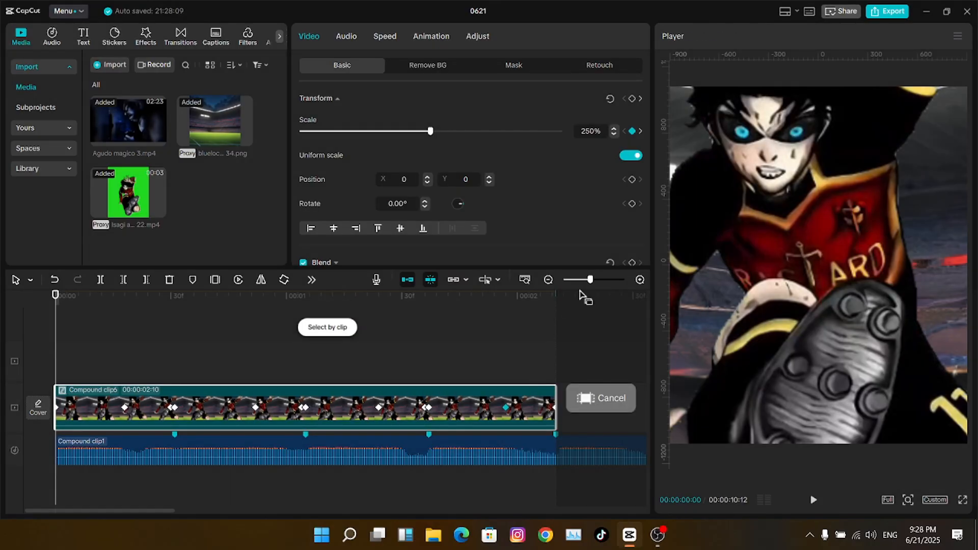
pyautogui.moveTo(590, 280); pyautogui.dragTo(581, 281)
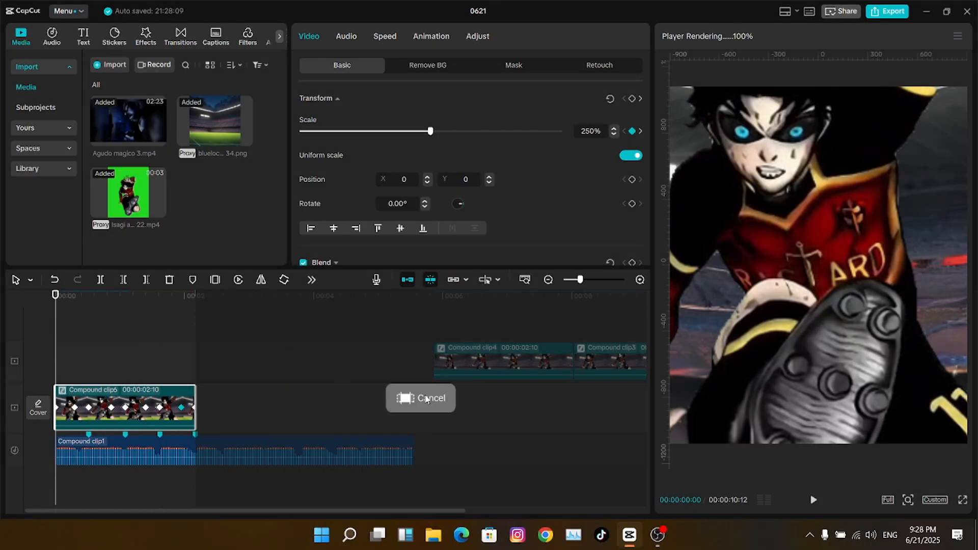
# - Review the rendered playback from the start, then place the playhead near 3 seconds
pyautogui.press('space')
pyautogui.click(92, 348)
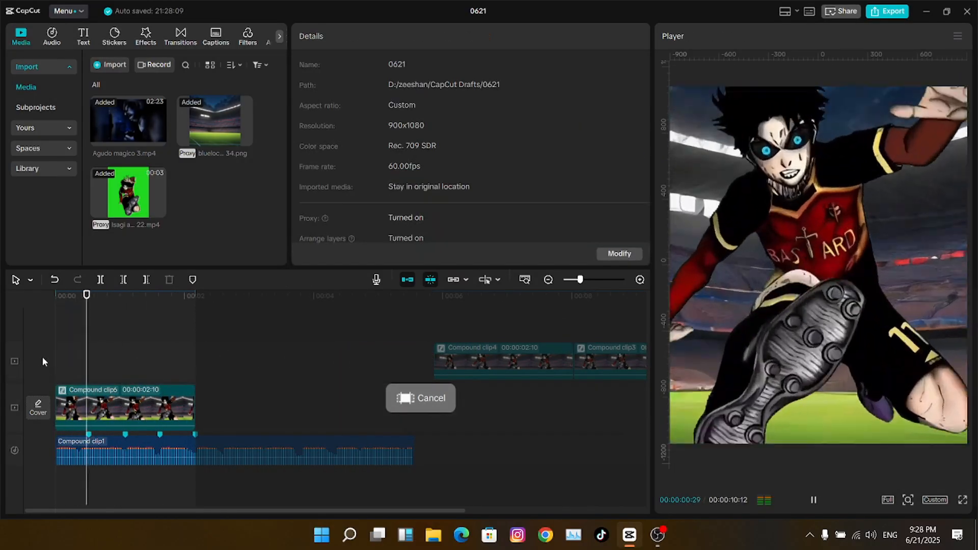
pyautogui.click(69, 358)
pyautogui.click(44, 362)
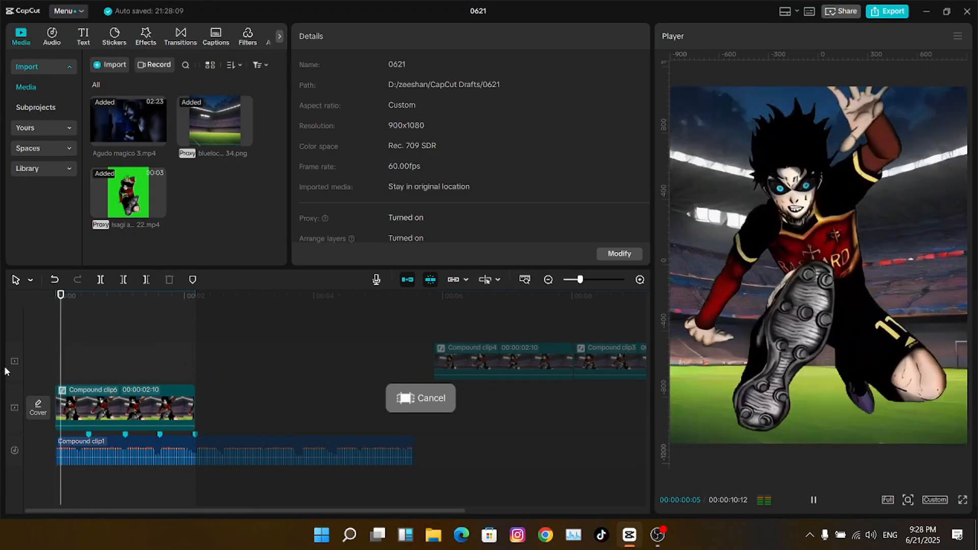
pyautogui.press('space')
pyautogui.click(44, 359)
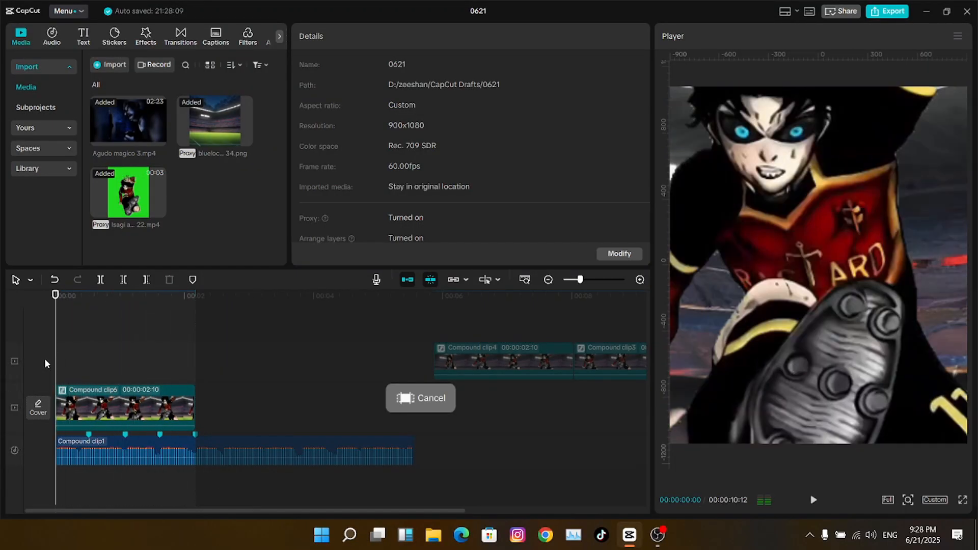
pyautogui.press('space')
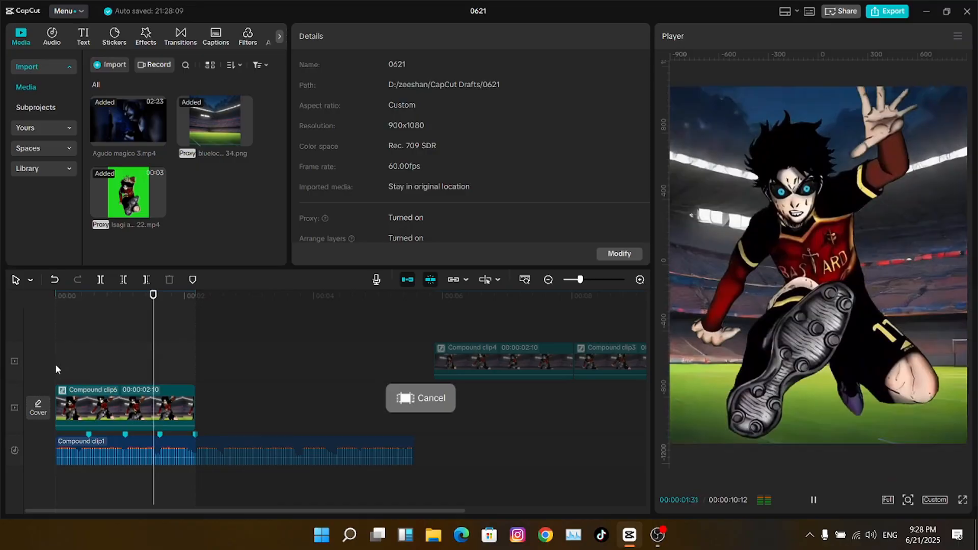
pyautogui.click(58, 364)
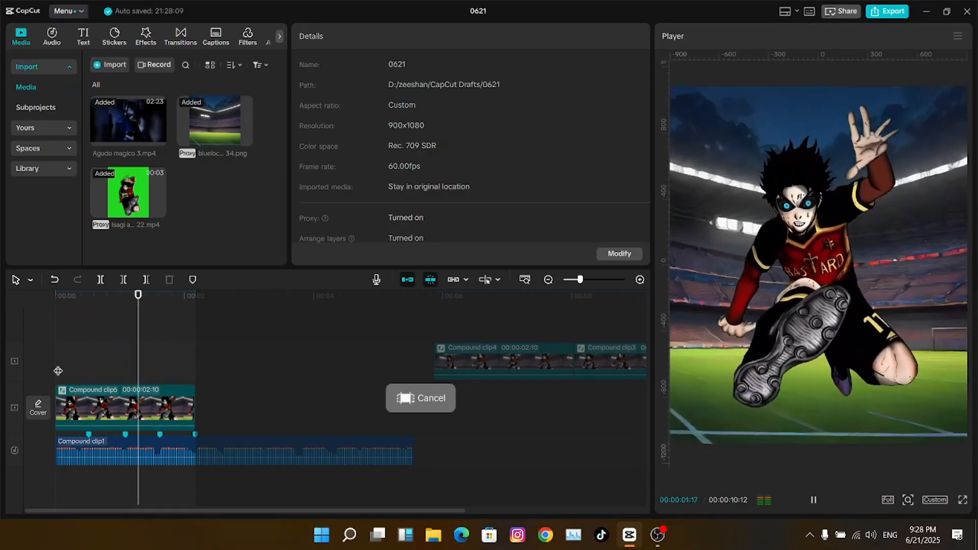
pyautogui.click(58, 370)
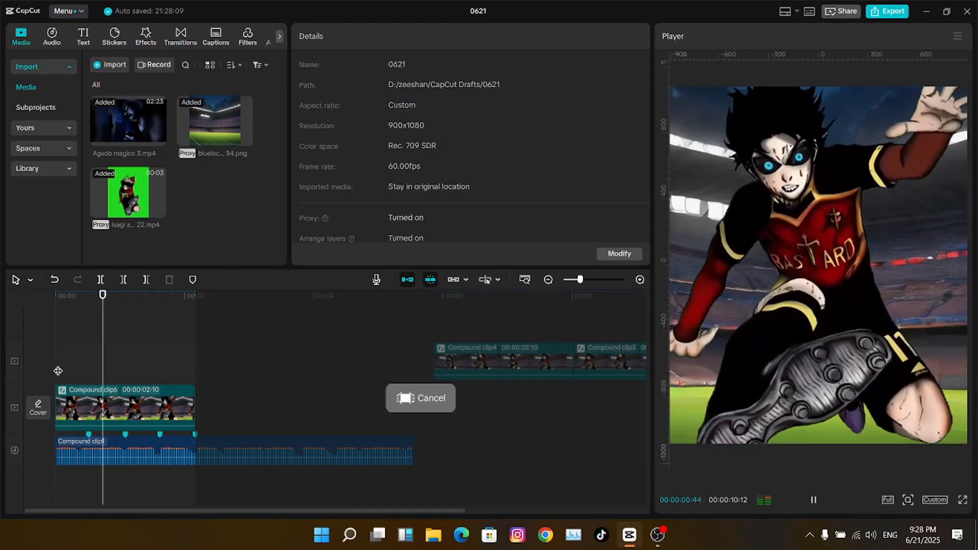
pyautogui.click(60, 363)
pyautogui.moveTo(59, 365); pyautogui.dragTo(1, 380)
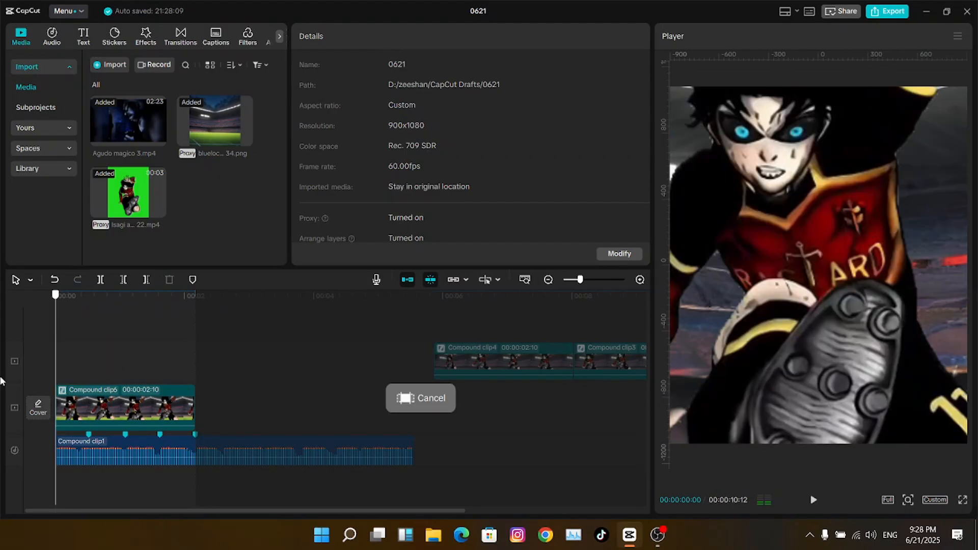
pyautogui.press('space')
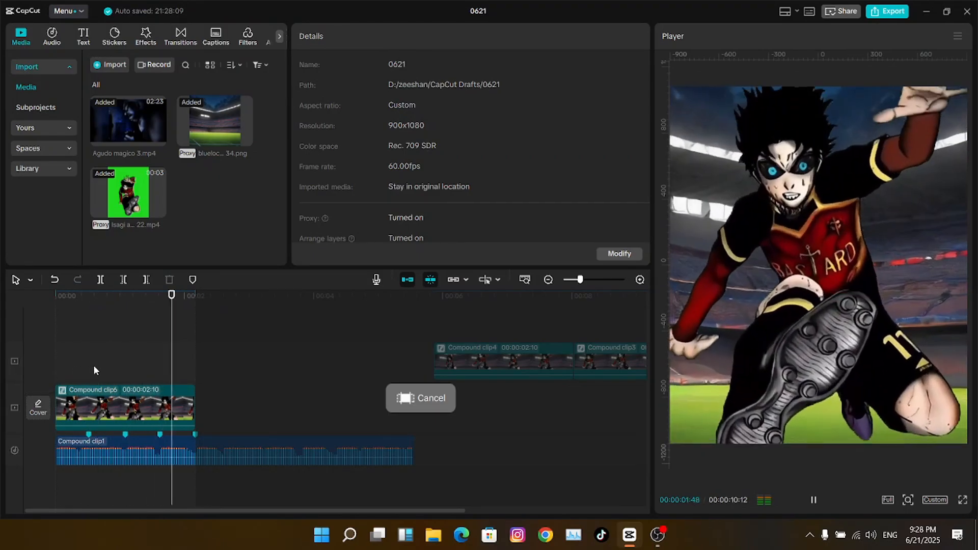
pyautogui.press('space')
pyautogui.click(143, 397)
pyautogui.click(270, 372)
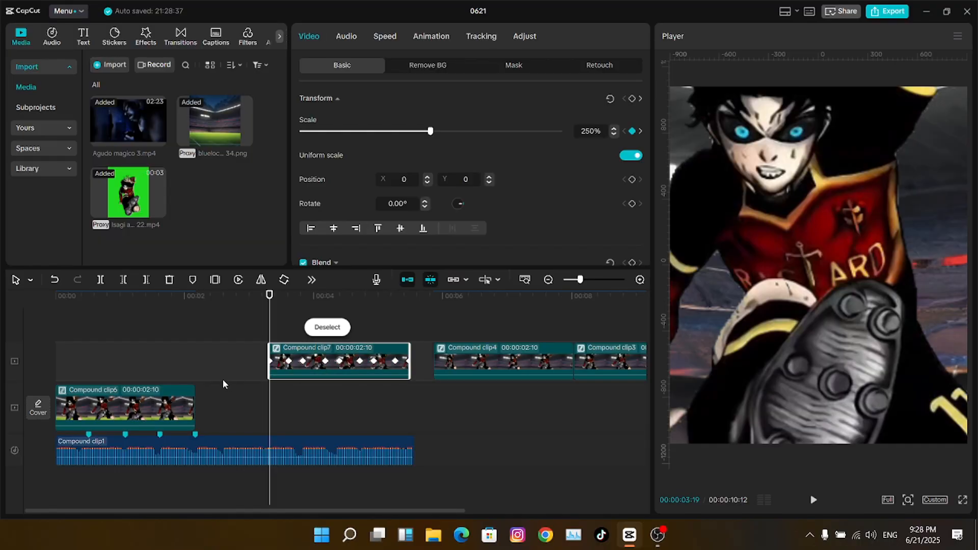
# - Split Compound clip6 back into its sources and select the Isagi animation clip alone
pyautogui.click(143, 367)
pyautogui.moveTo(142, 368); pyautogui.dragTo(55, 370)
pyautogui.click(127, 391)
pyautogui.hotkey('alt', 'shift', 'g')
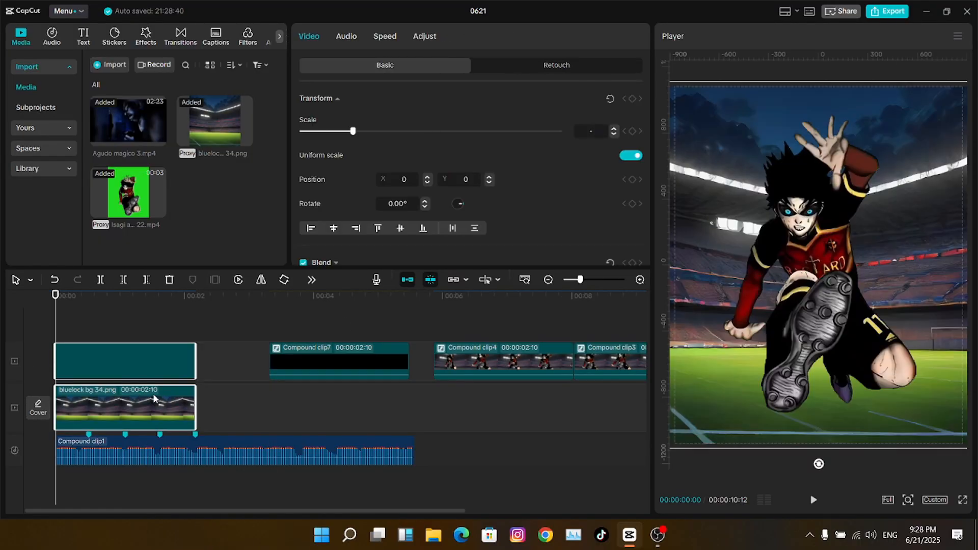
pyautogui.click(142, 368)
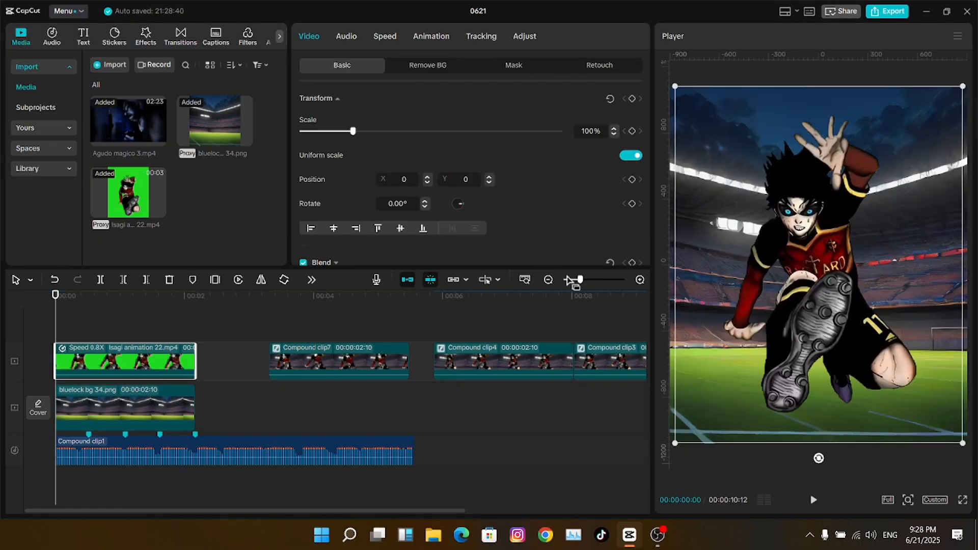
# - Place Compound clip7 on a new track and add Scale keyframes at the 0:18, 0:31 and 0:52 beats
pyautogui.moveTo(580, 279); pyautogui.dragTo(586, 280)
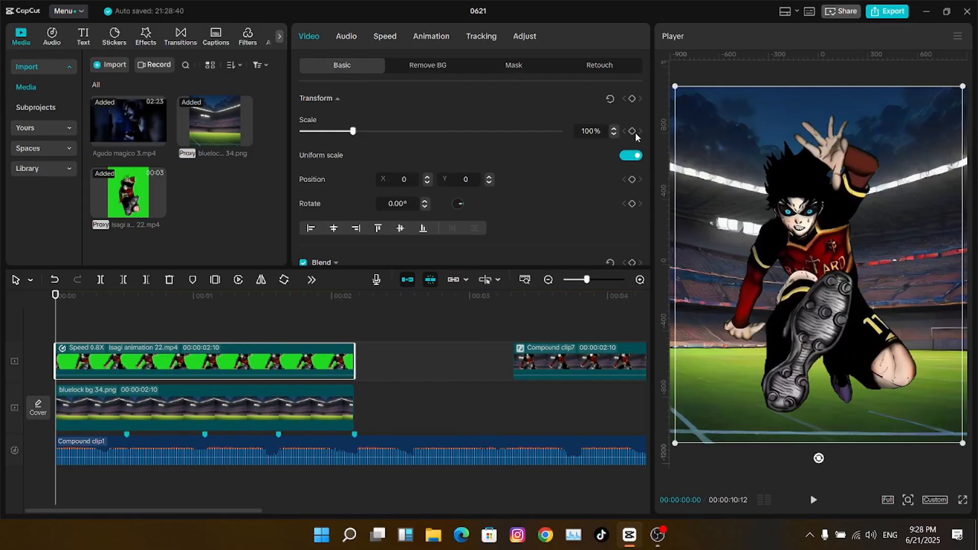
pyautogui.click(126, 298)
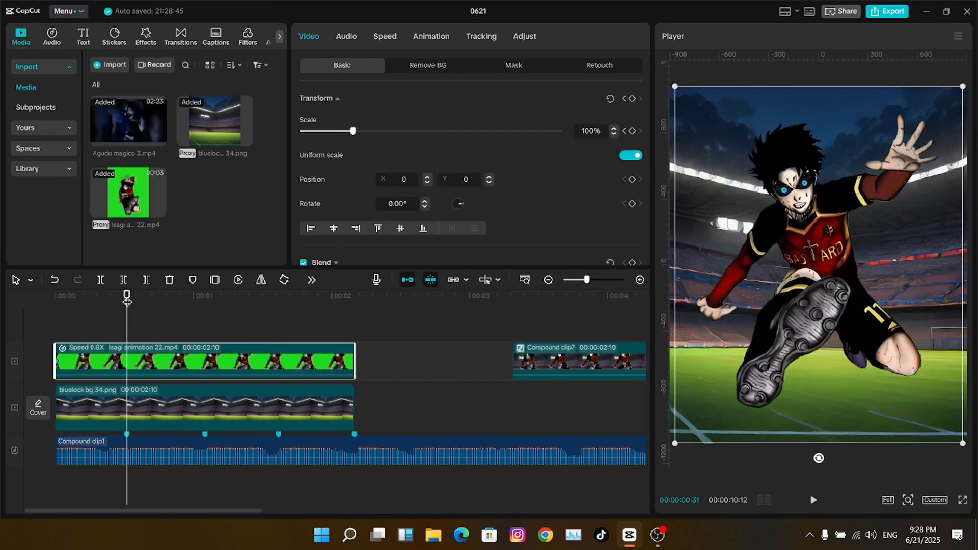
pyautogui.click(632, 132)
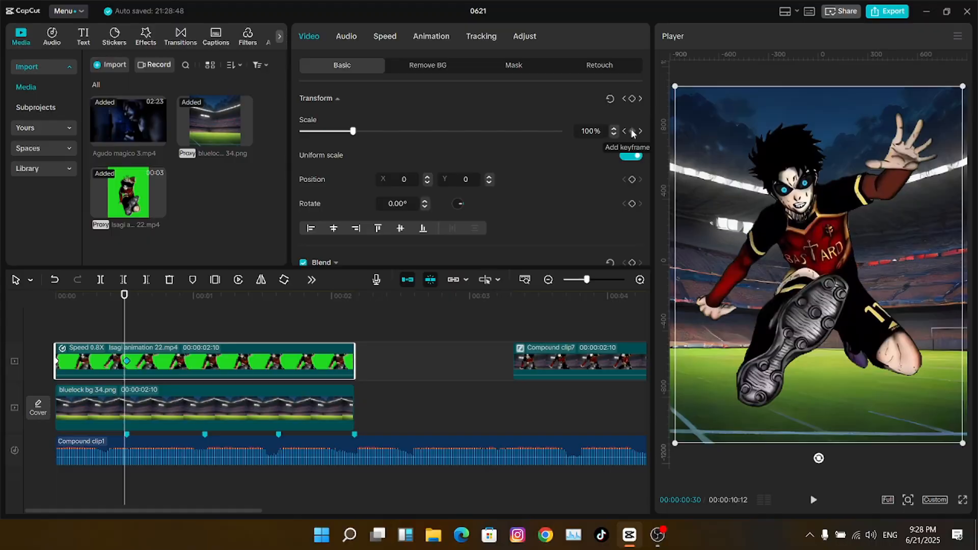
pyautogui.moveTo(529, 363); pyautogui.dragTo(153, 374)
pyautogui.click(96, 295)
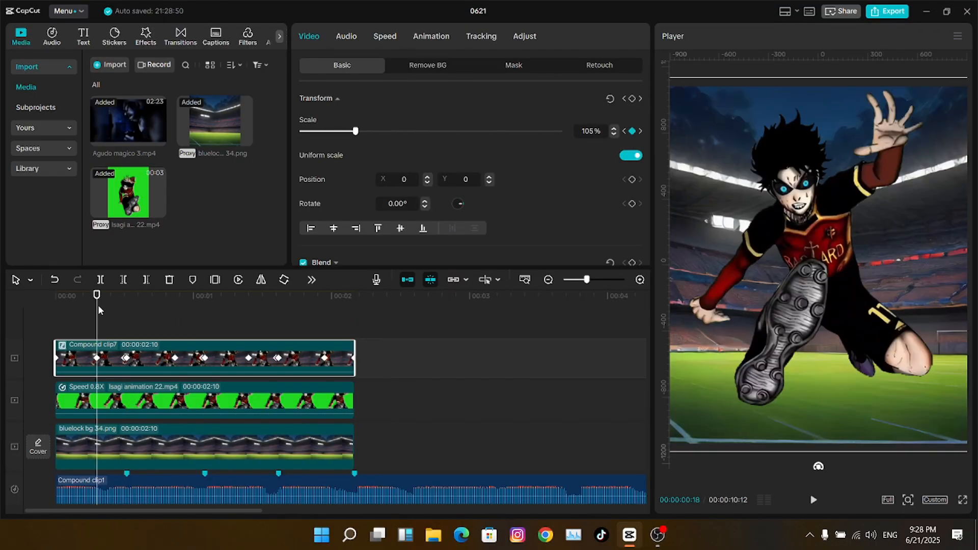
pyautogui.click(174, 400)
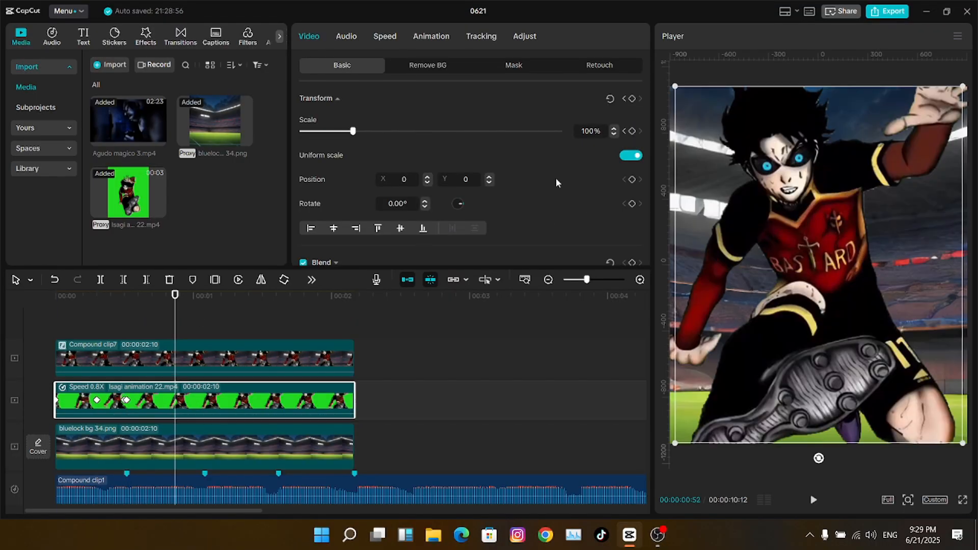
pyautogui.click(200, 297)
# - Add Scale keyframes on the Isagi clip at the next beats, 1:05 and 1:24
pyautogui.press('Right')
pyautogui.press('Right')
pyautogui.press('Left')
pyautogui.click(632, 131)
pyautogui.press('Right')
pyautogui.click(632, 132)
pyautogui.click(249, 357)
pyautogui.click(249, 358)
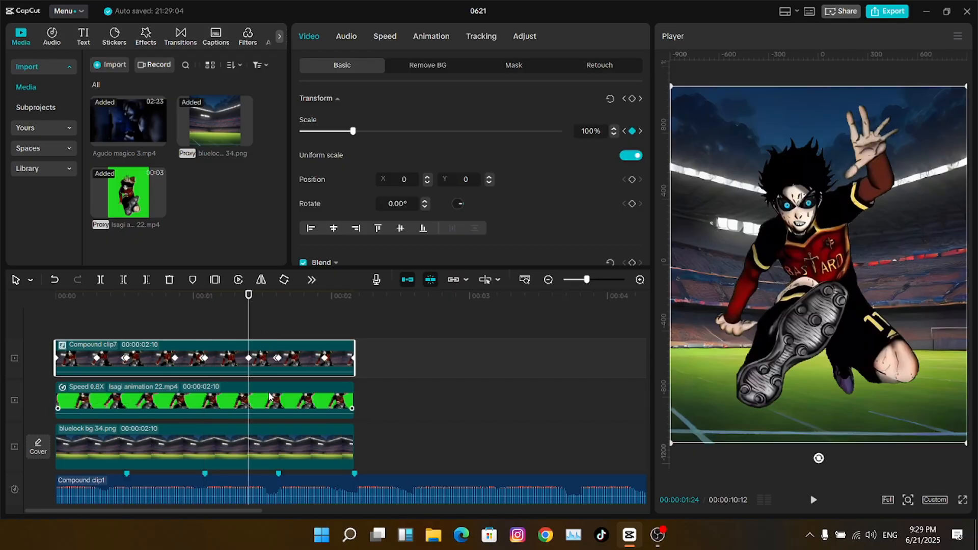
pyautogui.click(270, 397)
# - Add Scale keyframes at the 1:36 beat, near 1:57 and at the clip end
pyautogui.click(632, 131)
pyautogui.click(275, 296)
pyautogui.press('Right')
pyautogui.press('Right')
pyautogui.click(632, 132)
pyautogui.press('Left')
pyautogui.click(632, 131)
pyautogui.press('Down')
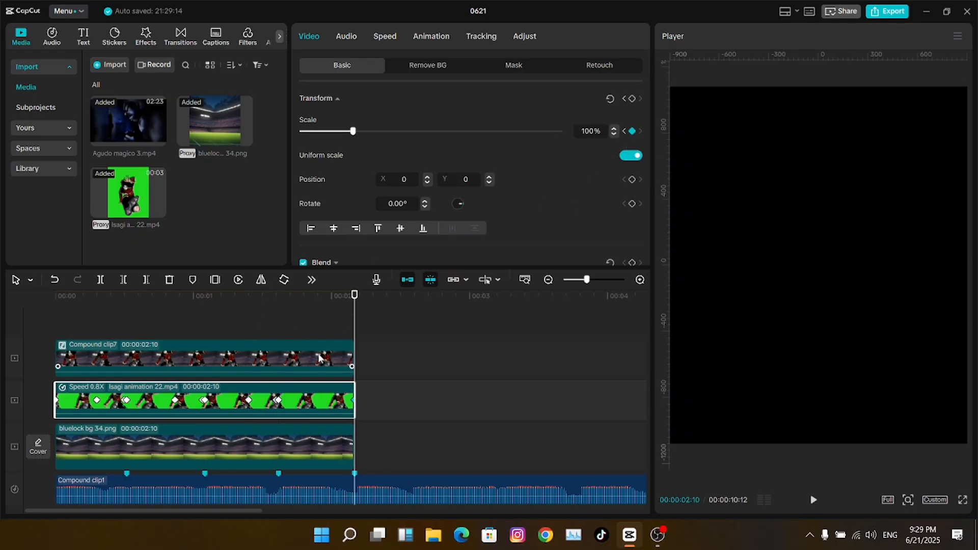
pyautogui.click(325, 397)
pyautogui.click(632, 132)
# - Move Compound clip7 to the right of the Isagi clip and show its scale curve
pyautogui.moveTo(586, 279); pyautogui.dragTo(579, 280)
pyautogui.moveTo(148, 358); pyautogui.dragTo(344, 397)
pyautogui.click(48, 329)
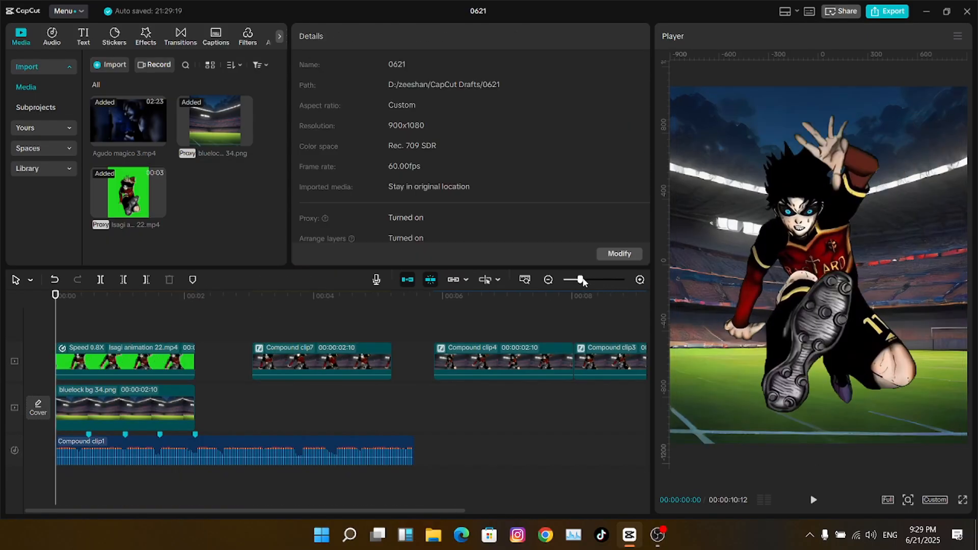
pyautogui.moveTo(582, 279); pyautogui.dragTo(587, 280)
pyautogui.click(117, 356)
pyautogui.click(97, 304)
pyautogui.press('Up')
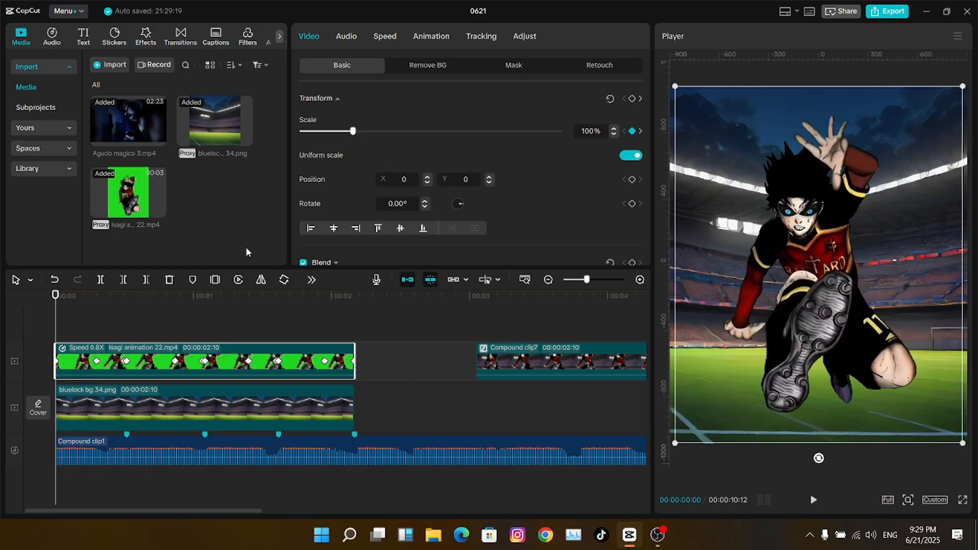
pyautogui.click(250, 355)
# - Set the 0:18 keyframe to 70% scale, and the start and 0:30 keyframes to about 170%
pyautogui.click(97, 326)
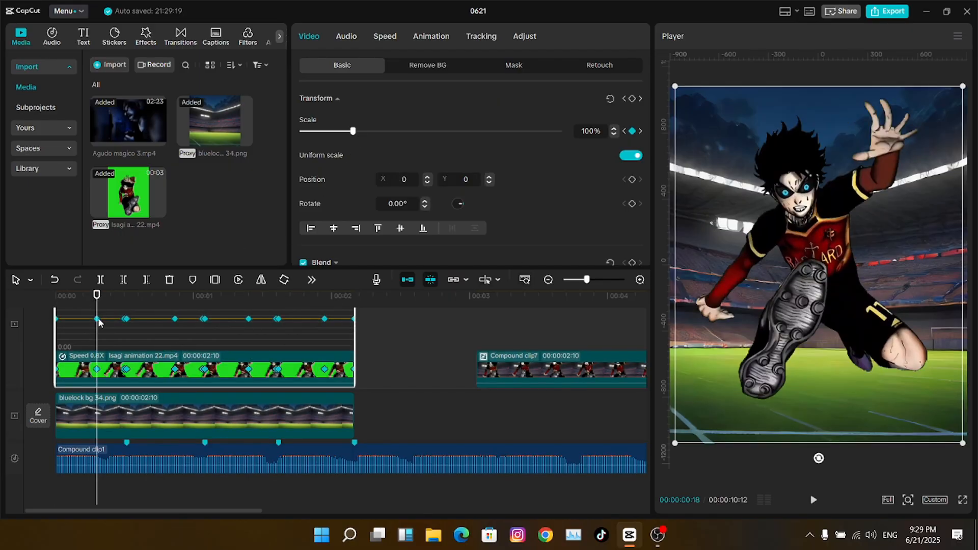
pyautogui.moveTo(97, 328); pyautogui.dragTo(98, 328)
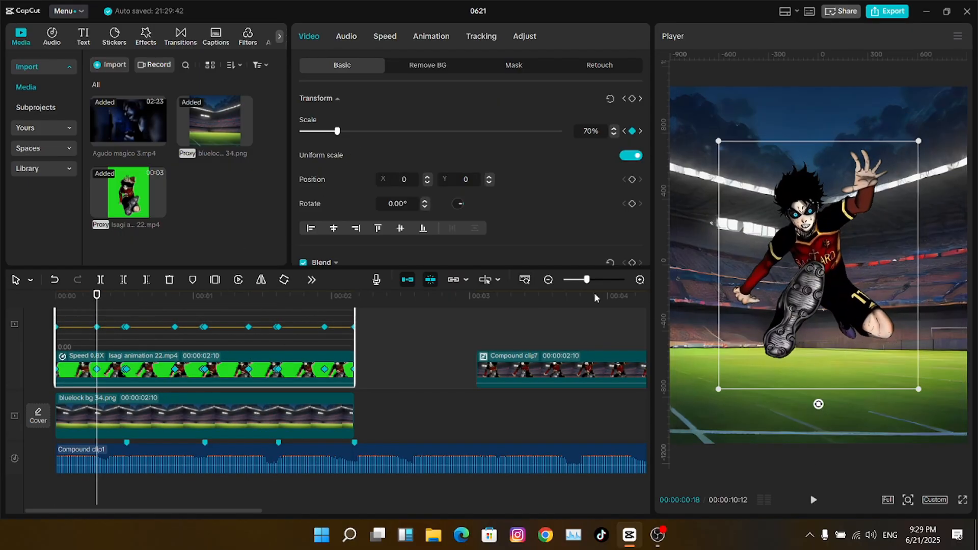
pyautogui.click(56, 327)
pyautogui.moveTo(337, 131); pyautogui.dragTo(389, 129)
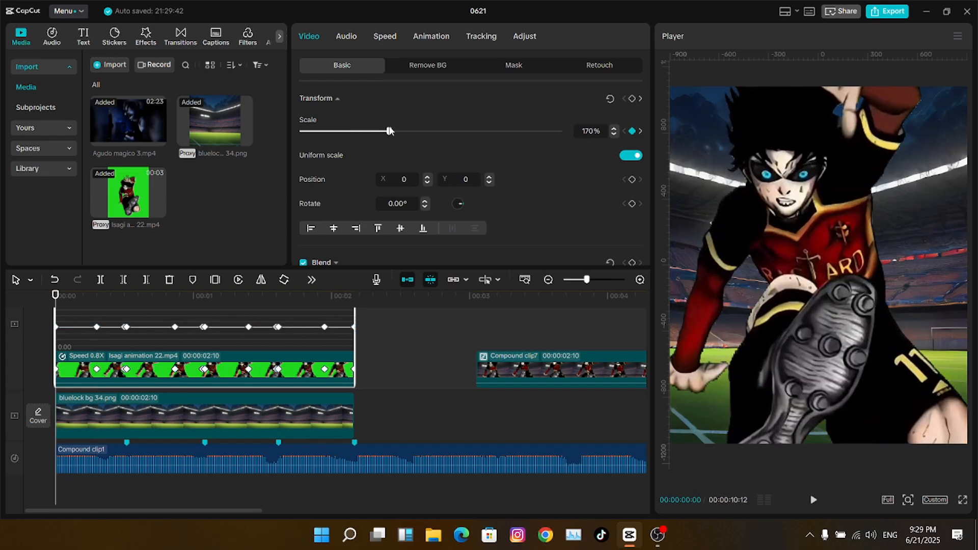
pyautogui.moveTo(644, 414); pyautogui.dragTo(644, 389)
pyautogui.click(124, 296)
pyautogui.moveTo(337, 131); pyautogui.dragTo(388, 132)
# - Set the 0:52 keyframe to about 95%, 1:05 and 1:36 to 170%, and 1:57 to about 92%
pyautogui.moveTo(125, 297); pyautogui.dragTo(174, 293)
pyautogui.moveTo(337, 131); pyautogui.dragTo(351, 129)
pyautogui.click(624, 130)
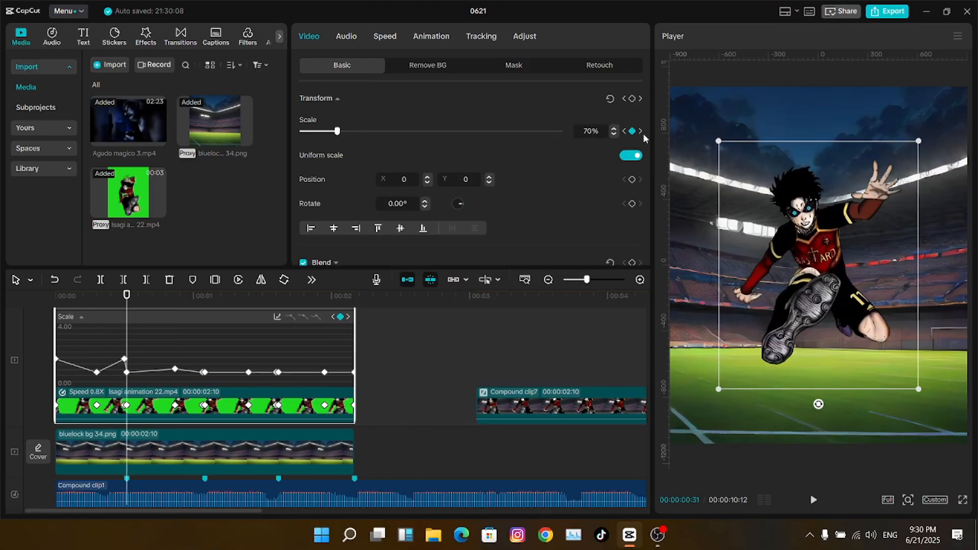
pyautogui.click(641, 132)
pyautogui.moveTo(175, 298); pyautogui.dragTo(206, 303)
pyautogui.moveTo(337, 131); pyautogui.dragTo(389, 131)
pyautogui.click(640, 131)
pyautogui.moveTo(277, 296); pyautogui.dragTo(324, 297)
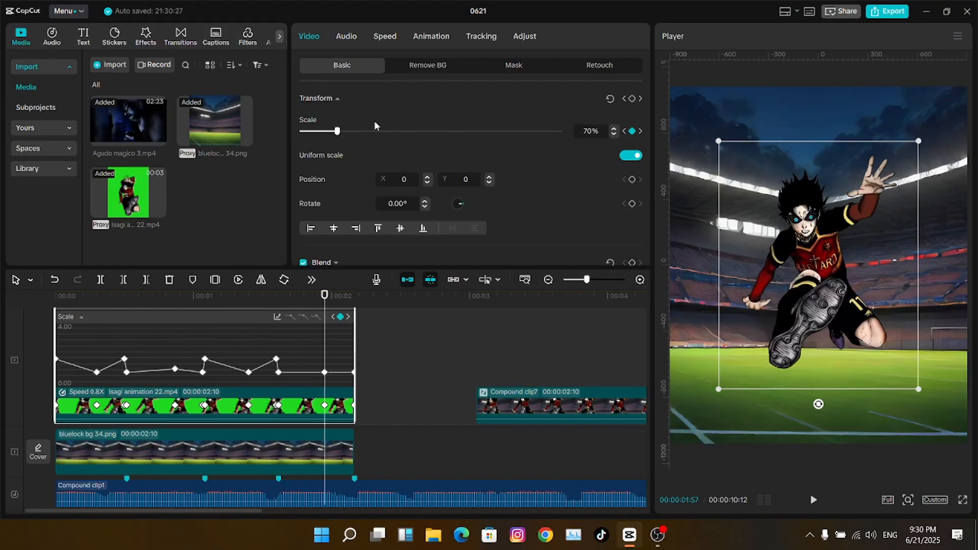
pyautogui.moveTo(338, 131); pyautogui.dragTo(350, 131)
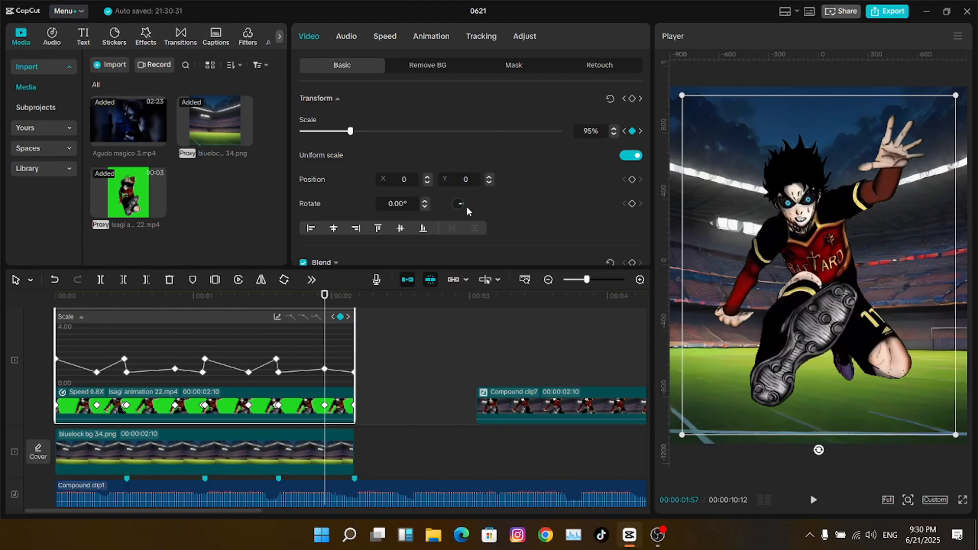
# - Zoom the timeline in and apply an ease curve to the first keyframe, adjusting its handle
pyautogui.click(589, 280)
pyautogui.click(427, 317)
pyautogui.moveTo(587, 280); pyautogui.dragTo(591, 280)
pyautogui.press('Right')
pyautogui.moveTo(80, 361); pyautogui.dragTo(142, 386)
# - Ease the second keyframe with a smooth curve and preview the eased scale from the start
pyautogui.click(534, 319)
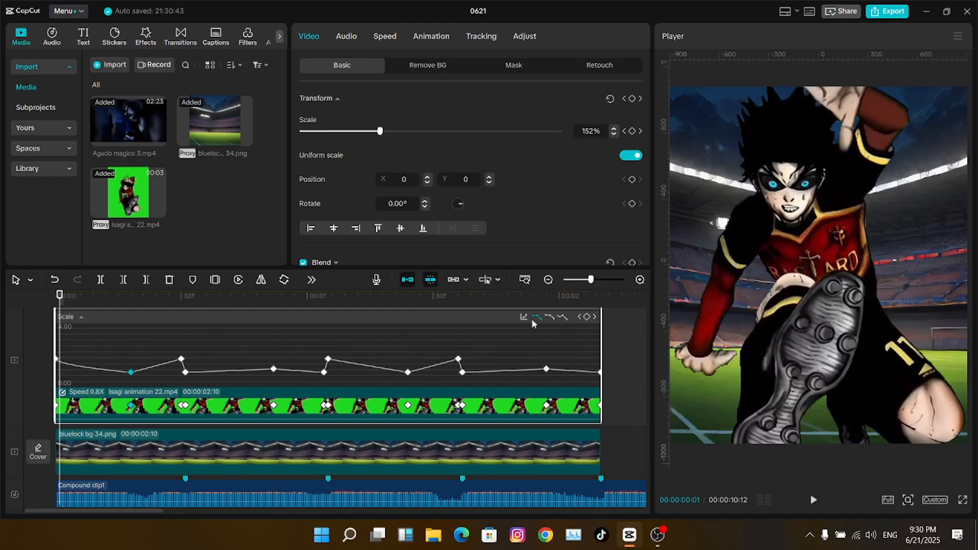
pyautogui.click(154, 372)
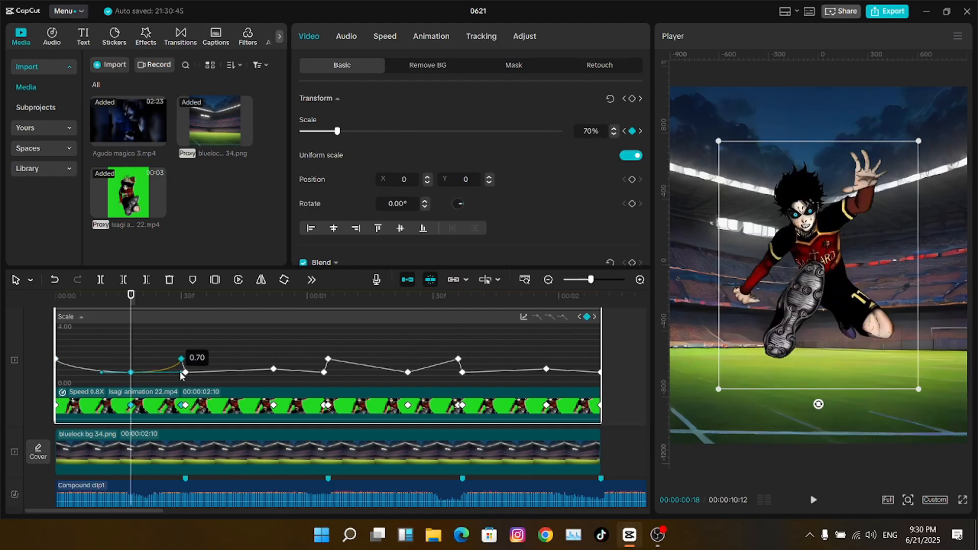
pyautogui.press('Home')
pyautogui.press('Right')
pyautogui.press('Right')
pyautogui.press('Right')
pyautogui.press('Right')
pyautogui.press('Right')
pyautogui.press('Right')
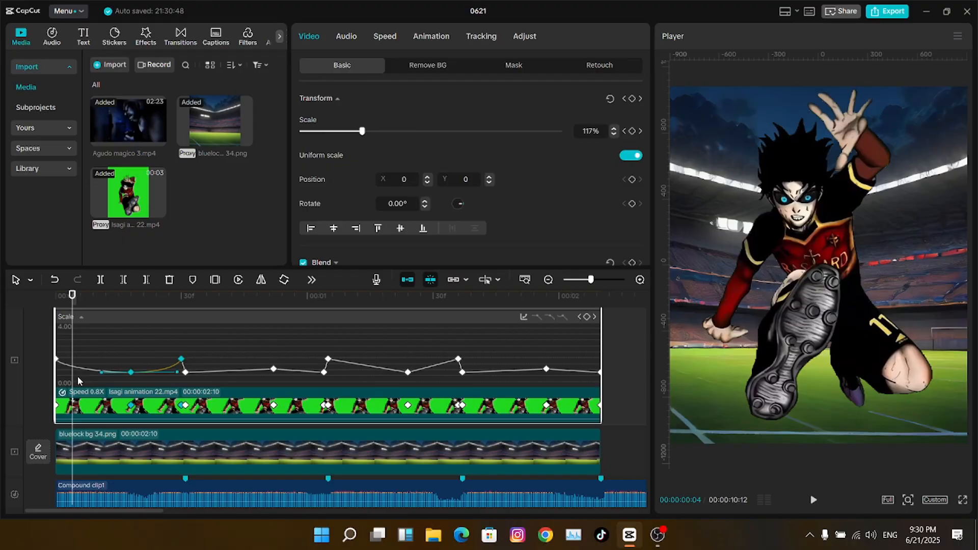
pyautogui.click(85, 379)
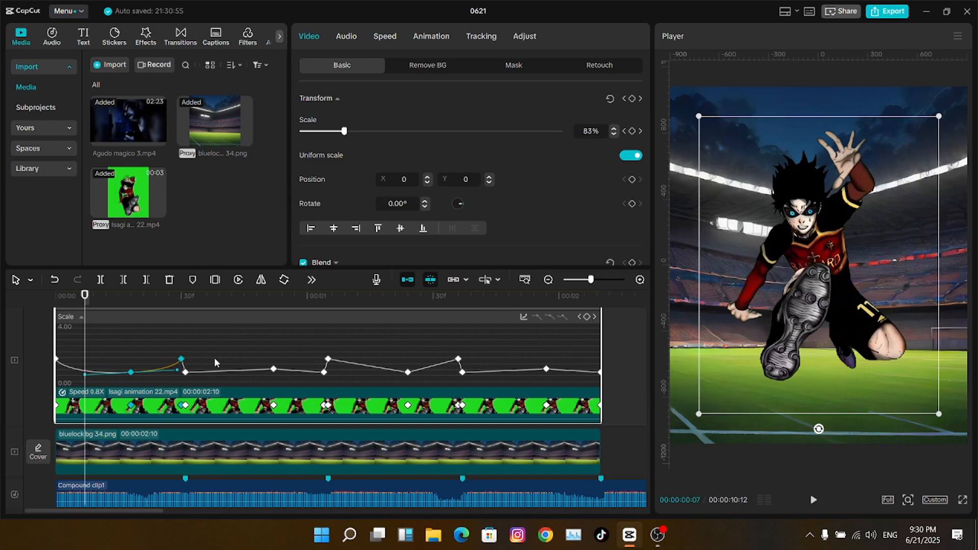
pyautogui.click(203, 374)
# - Ease the 0:52 and 1:05 keyframes, stretching their bezier handles
pyautogui.click(274, 368)
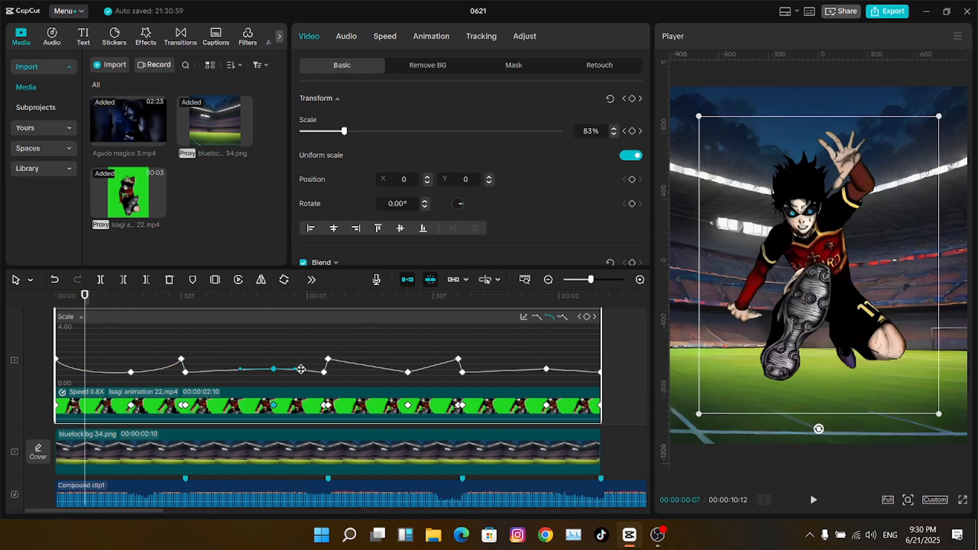
pyautogui.moveTo(296, 373); pyautogui.dragTo(316, 372)
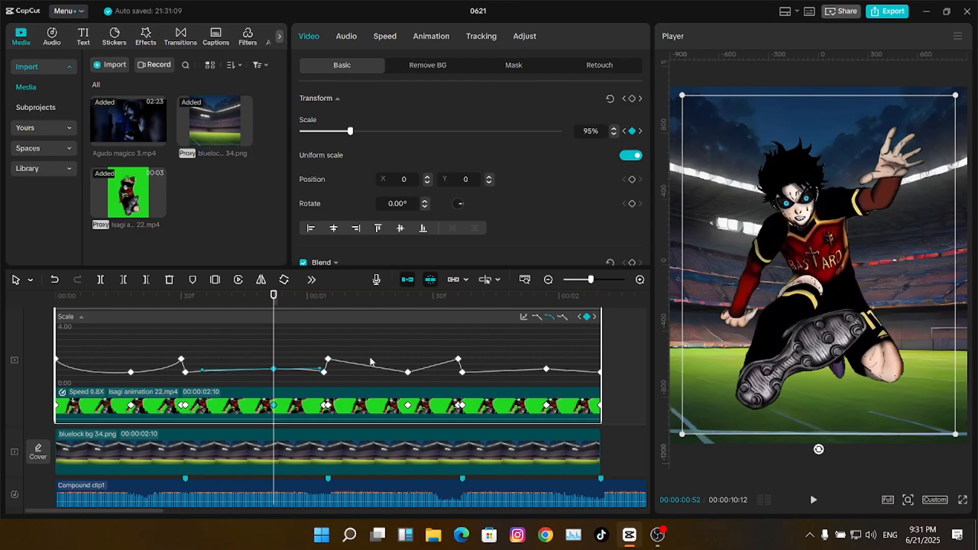
pyautogui.click(327, 301)
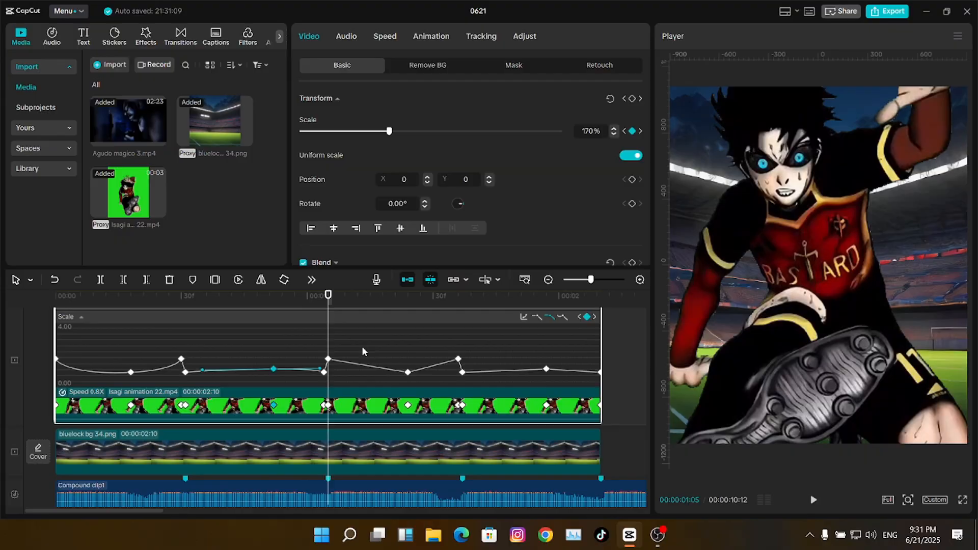
pyautogui.click(549, 317)
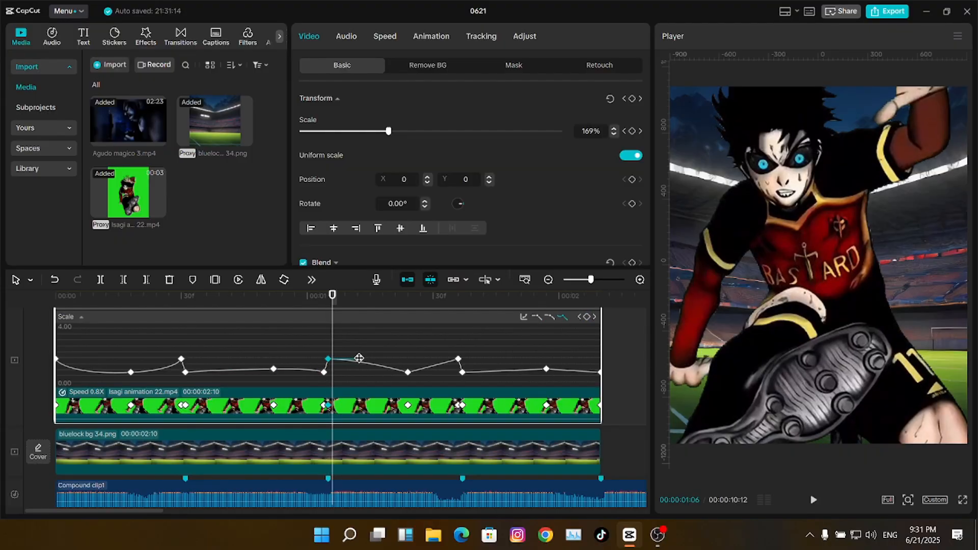
pyautogui.moveTo(360, 358); pyautogui.dragTo(333, 362)
# - Apply easing to the 1:24 and 1:57 keyframes and lengthen their ease handles
pyautogui.click(407, 372)
pyautogui.click(550, 317)
pyautogui.click(407, 372)
pyautogui.moveTo(429, 372); pyautogui.dragTo(454, 372)
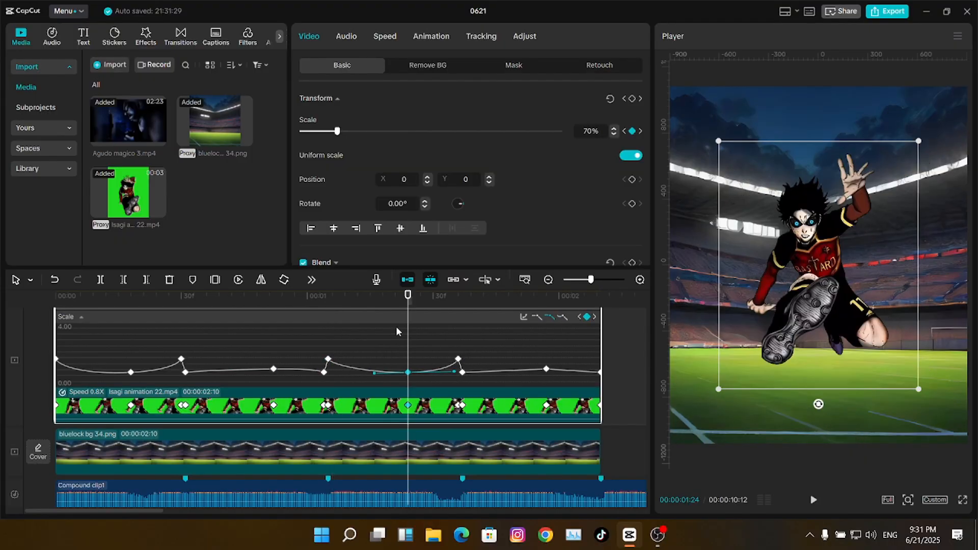
pyautogui.click(358, 370)
pyautogui.moveTo(360, 372); pyautogui.dragTo(359, 373)
pyautogui.moveTo(499, 345); pyautogui.dragTo(463, 388)
pyautogui.click(546, 368)
pyautogui.click(549, 317)
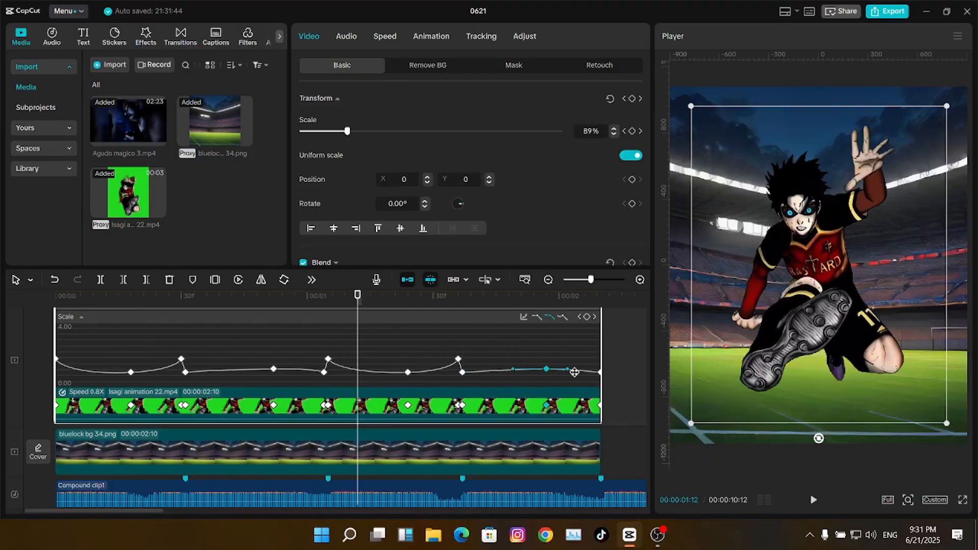
pyautogui.moveTo(569, 369); pyautogui.dragTo(597, 369)
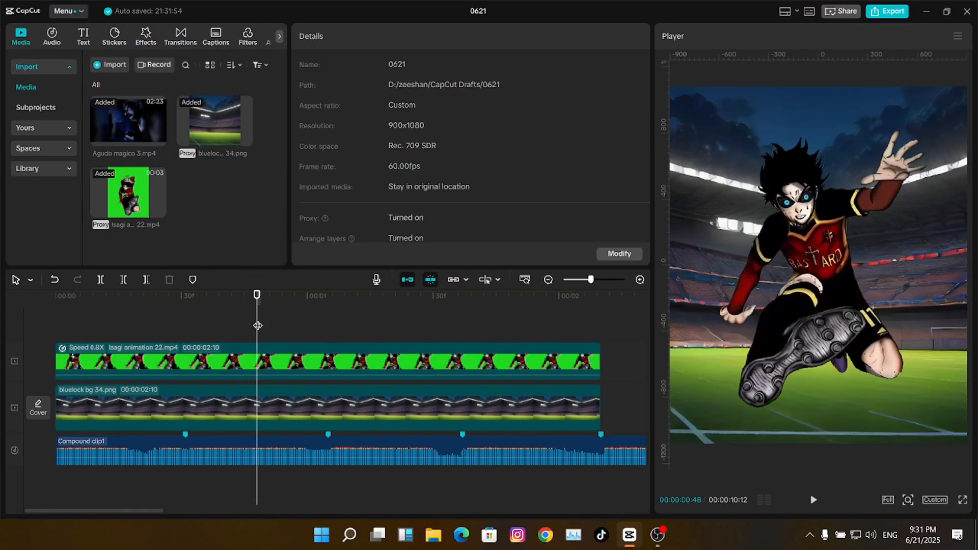
# - Line up Compound clips 7, 4 and 3 on the main track after clip8
pyautogui.click(162, 319)
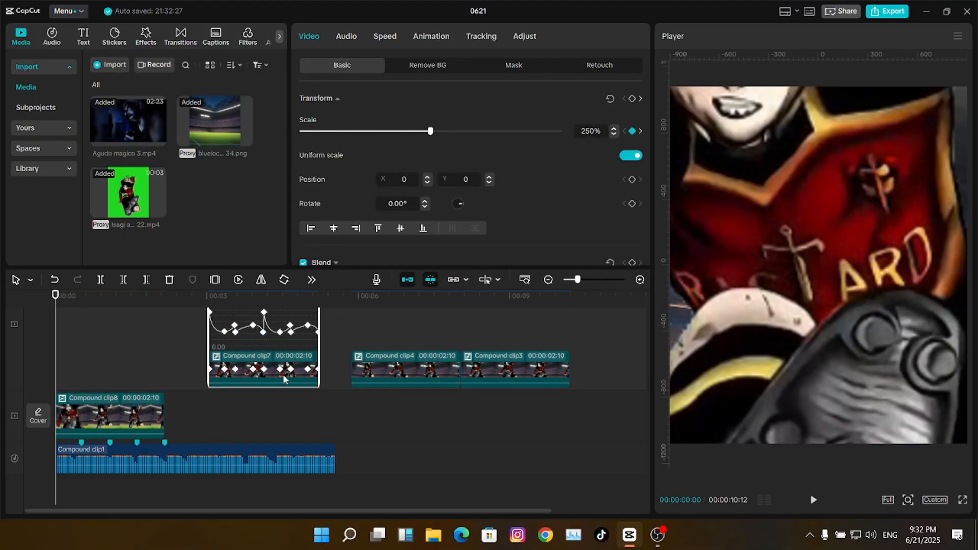
pyautogui.moveTo(283, 377); pyautogui.dragTo(240, 410)
pyautogui.moveTo(344, 405); pyautogui.dragTo(489, 356)
pyautogui.moveTo(438, 362); pyautogui.dragTo(360, 405)
pyautogui.click(657, 535)
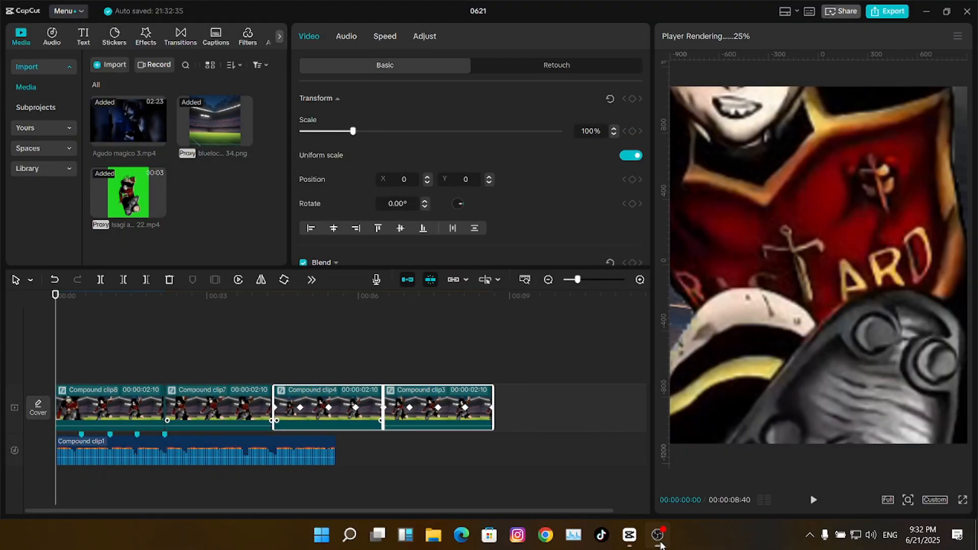
# - Extend the Compound clip1 audio to the end of the clips, 00:00:10:02
pyautogui.click(312, 452)
pyautogui.moveTo(404, 439); pyautogui.dragTo(562, 443)
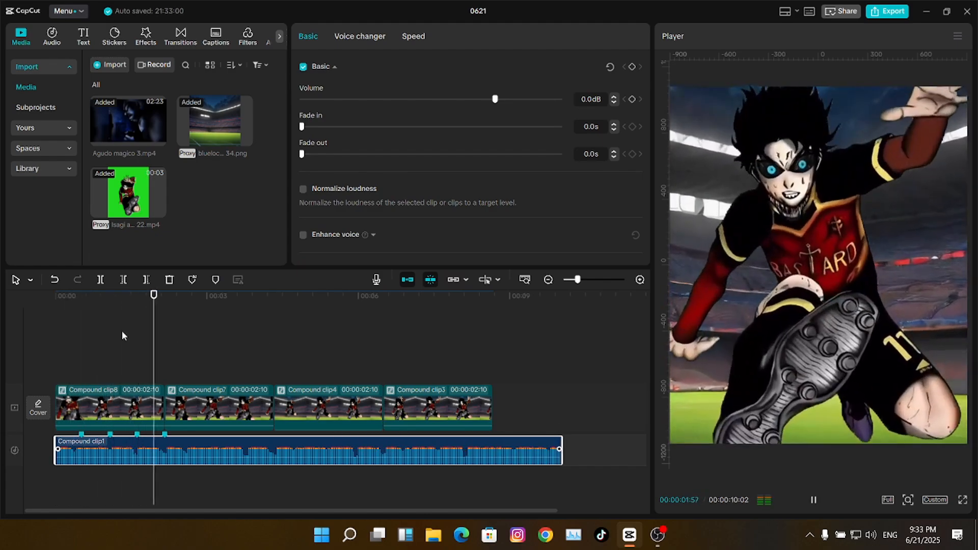
pyautogui.click(121, 331)
pyautogui.click(53, 341)
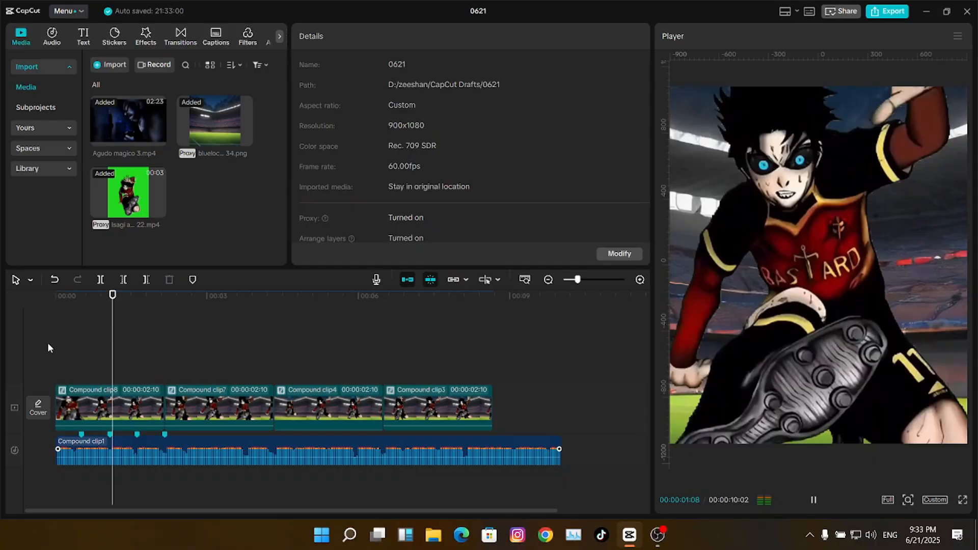
pyautogui.click(48, 343)
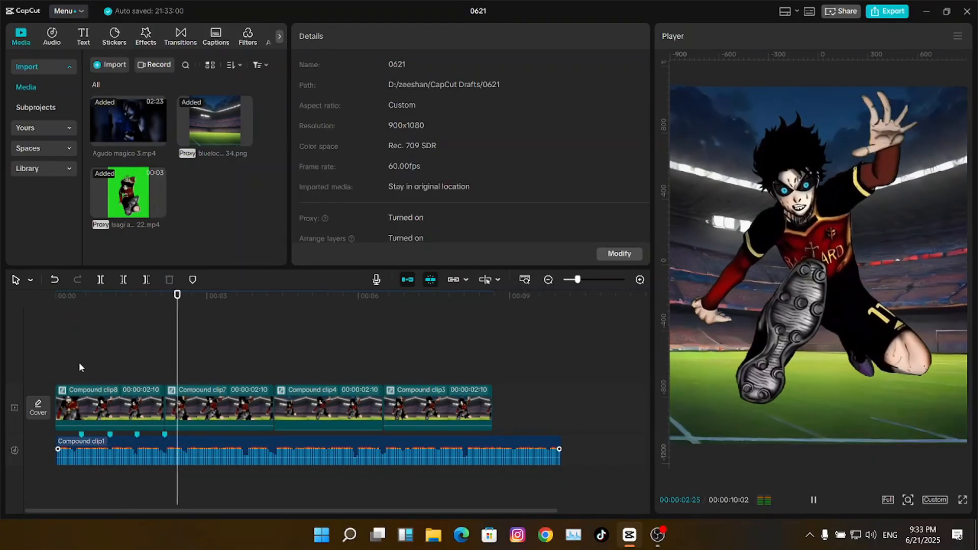
pyautogui.click(150, 346)
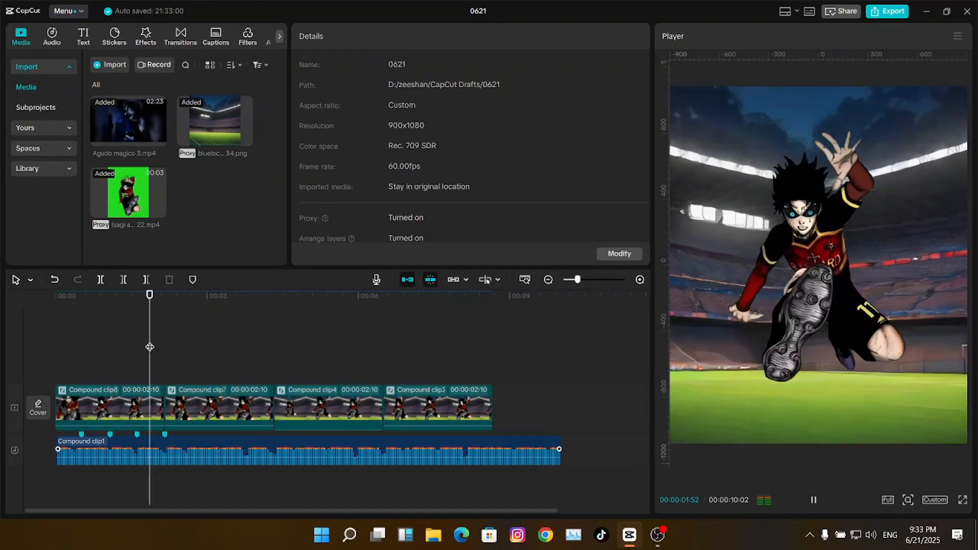
pyautogui.click(156, 347)
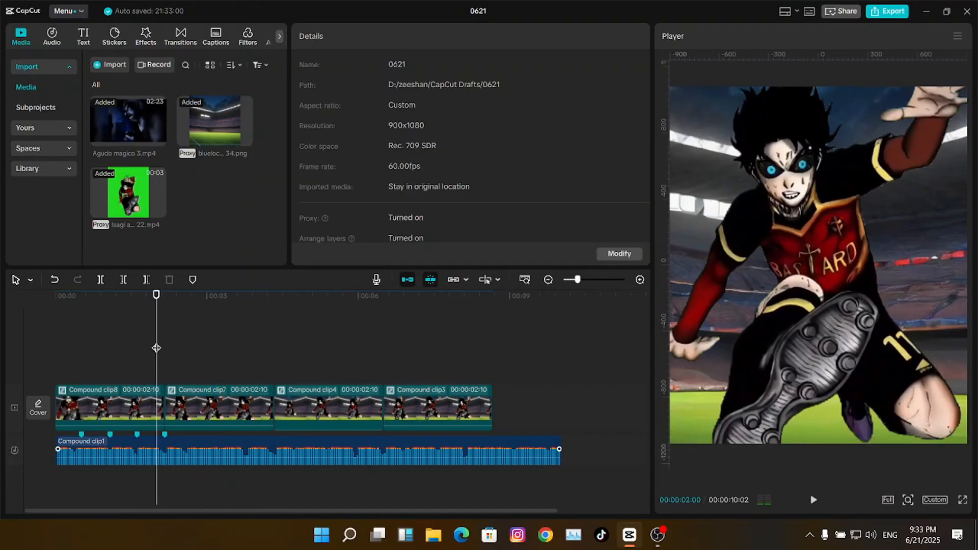
pyautogui.press('space')
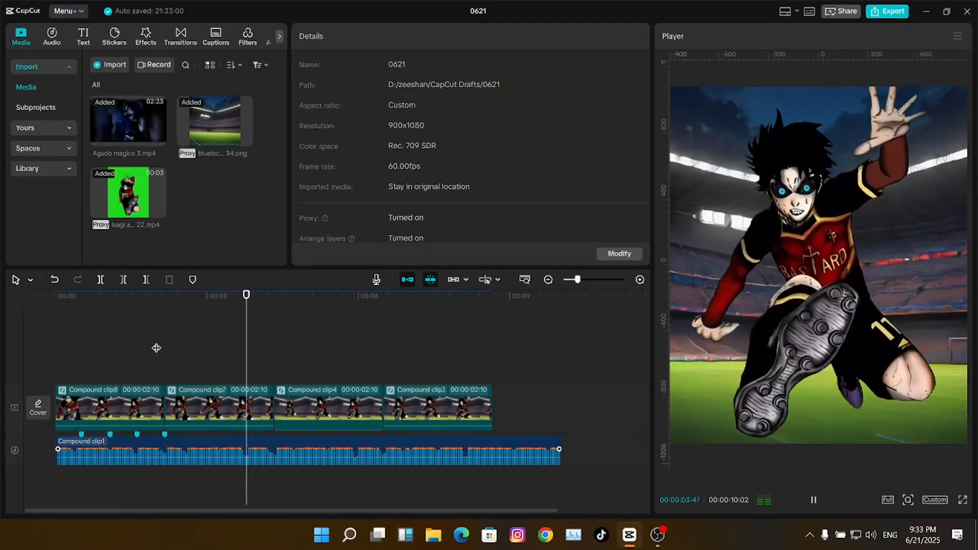
pyautogui.click(157, 348)
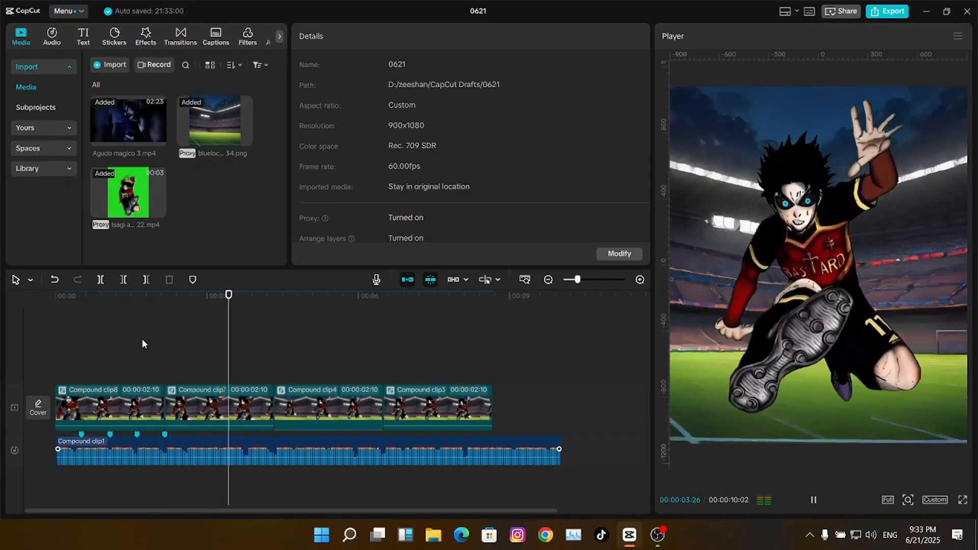
pyautogui.click(89, 341)
pyautogui.click(43, 357)
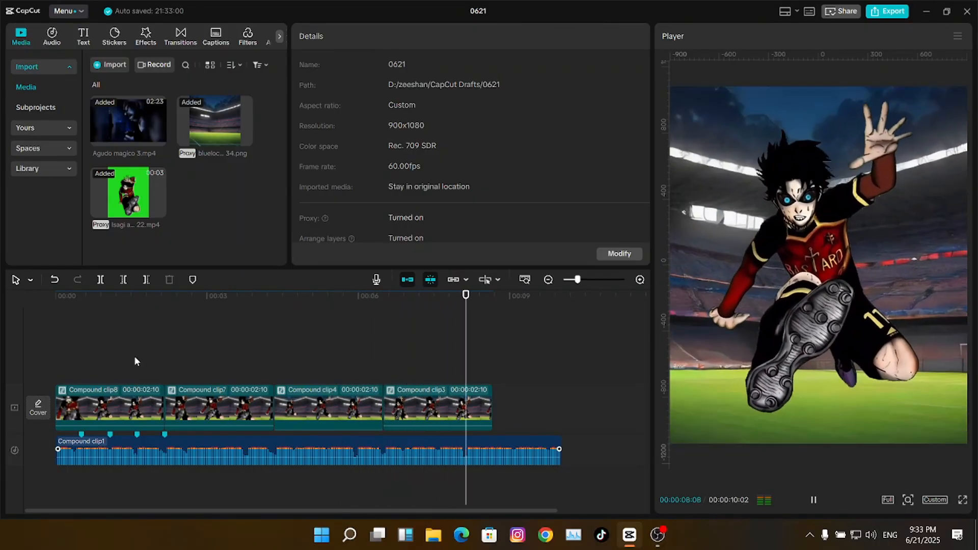
pyautogui.click(97, 341)
pyautogui.click(46, 342)
pyautogui.press('space')
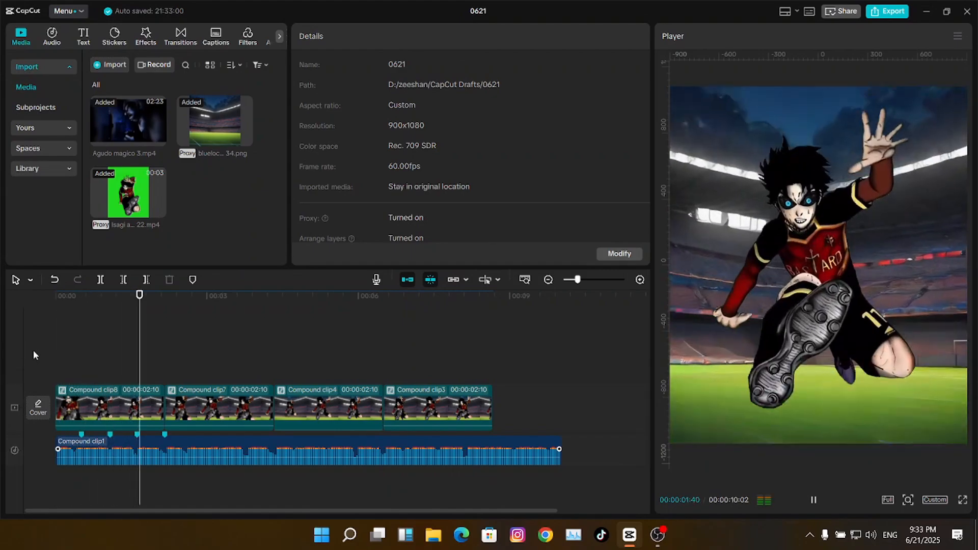
pyautogui.click(71, 351)
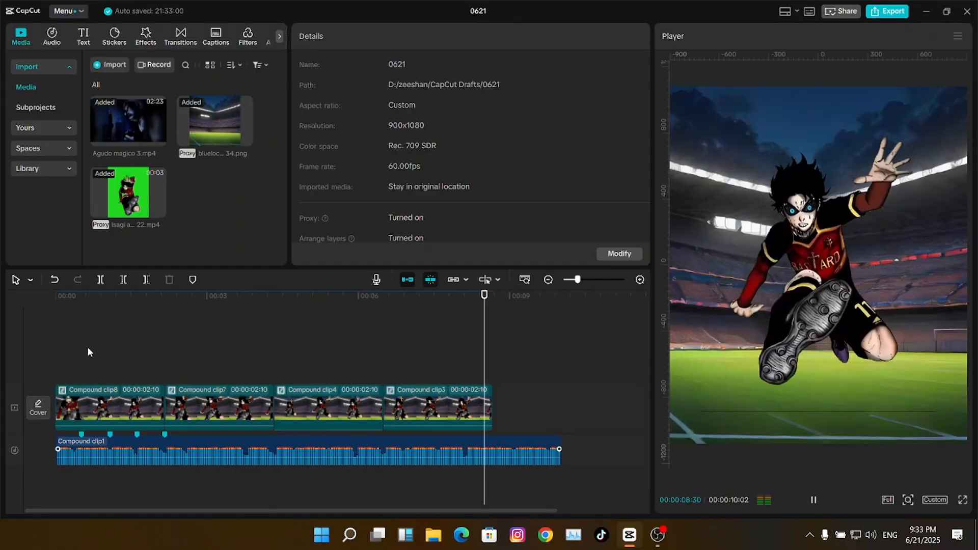
# - Nest each of the four clips into its own compound clip with Alt+G
pyautogui.click(87, 349)
pyautogui.moveTo(87, 349); pyautogui.dragTo(16, 345)
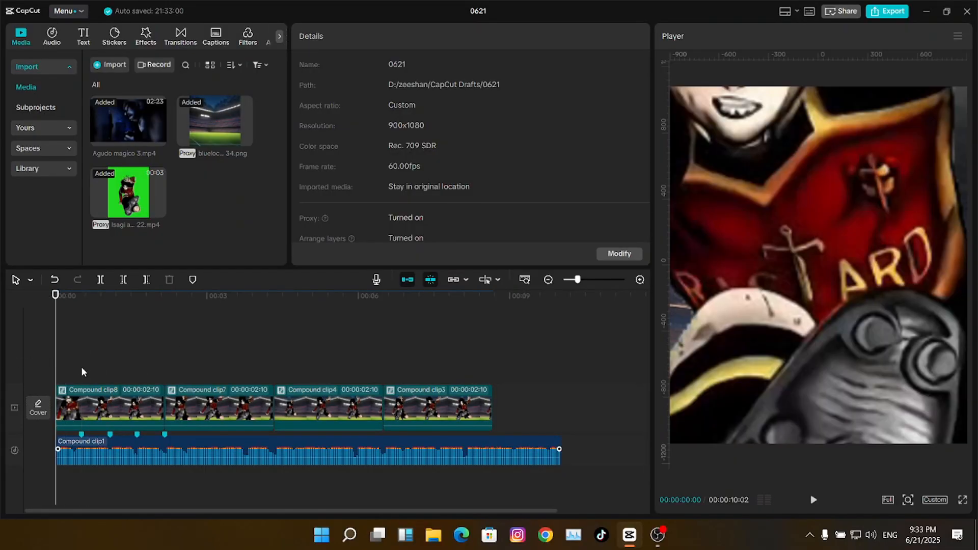
pyautogui.click(127, 400)
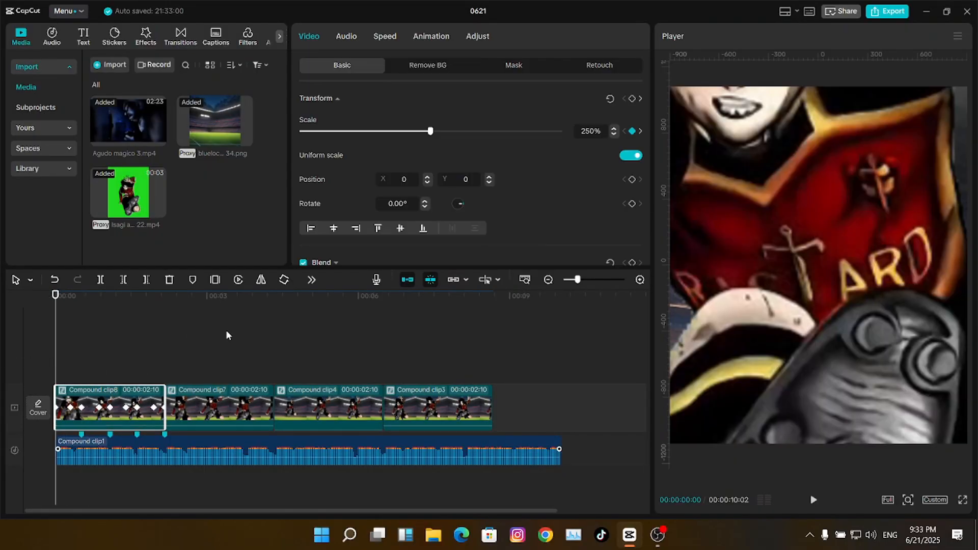
pyautogui.hotkey('alt', 'g')
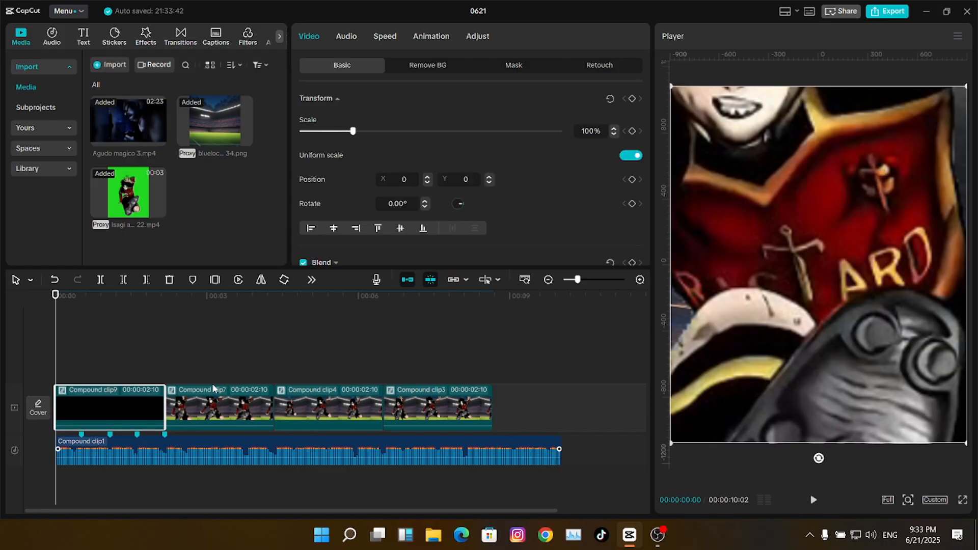
pyautogui.click(201, 391)
pyautogui.hotkey('alt', 'g')
pyautogui.click(329, 391)
pyautogui.hotkey('alt', 'g')
pyautogui.click(447, 397)
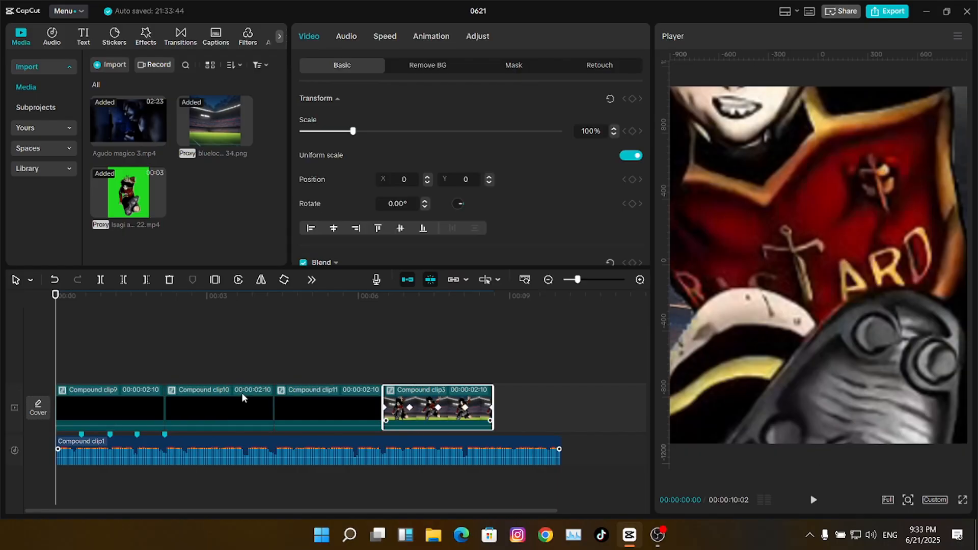
pyautogui.hotkey('alt', 'g')
# - Enable motion blur on the first clip with Blur 74 and Blend 24
pyautogui.click(103, 411)
pyautogui.moveTo(648, 140); pyautogui.dragTo(649, 227)
pyautogui.click(303, 208)
pyautogui.click(491, 187)
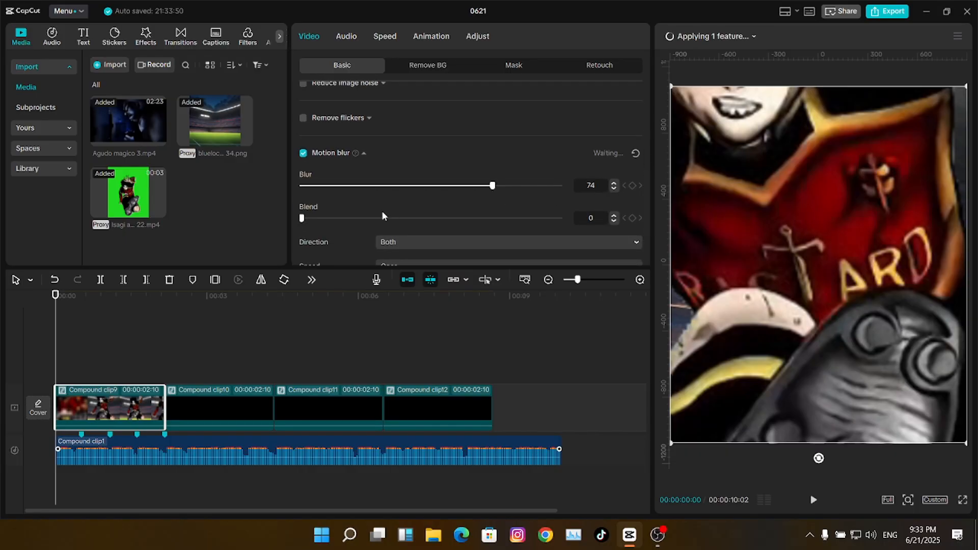
pyautogui.click(363, 219)
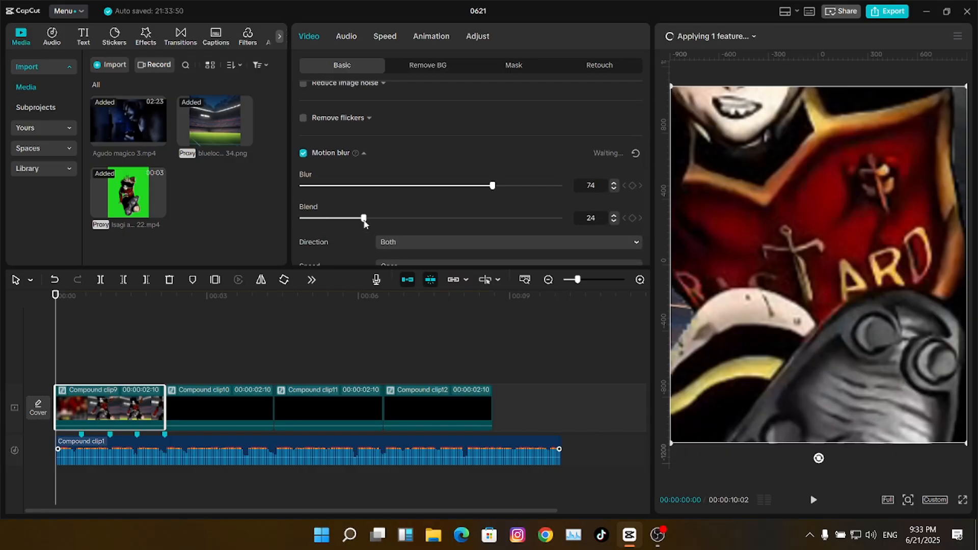
# - Enable motion blur on the third clip with Blend raised to 25
pyautogui.click(241, 405)
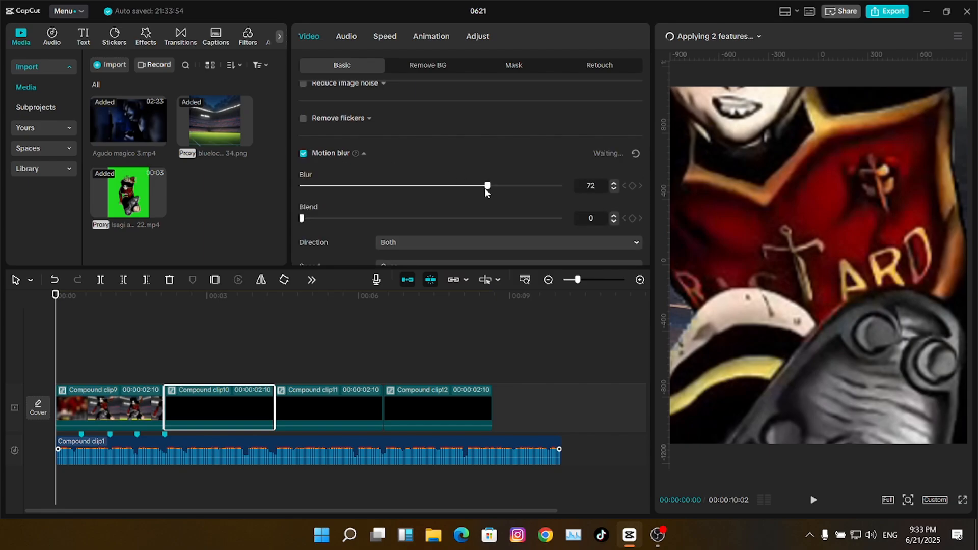
pyautogui.click(309, 411)
pyautogui.click(303, 154)
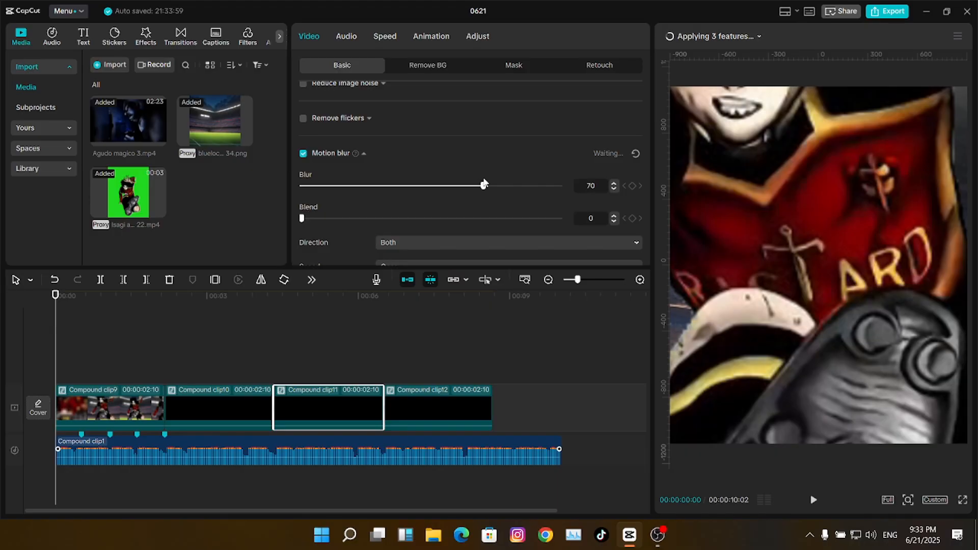
pyautogui.moveTo(301, 218); pyautogui.dragTo(366, 219)
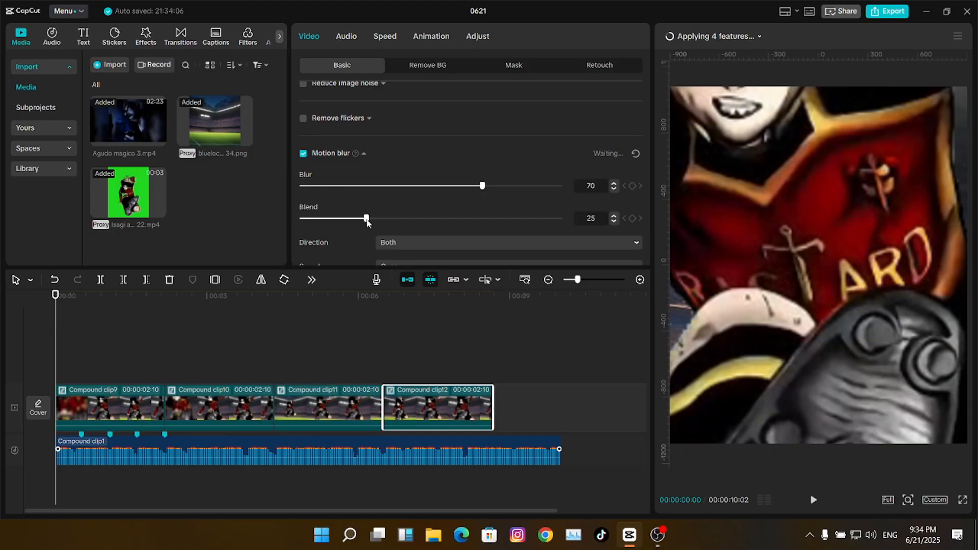
pyautogui.click(726, 37)
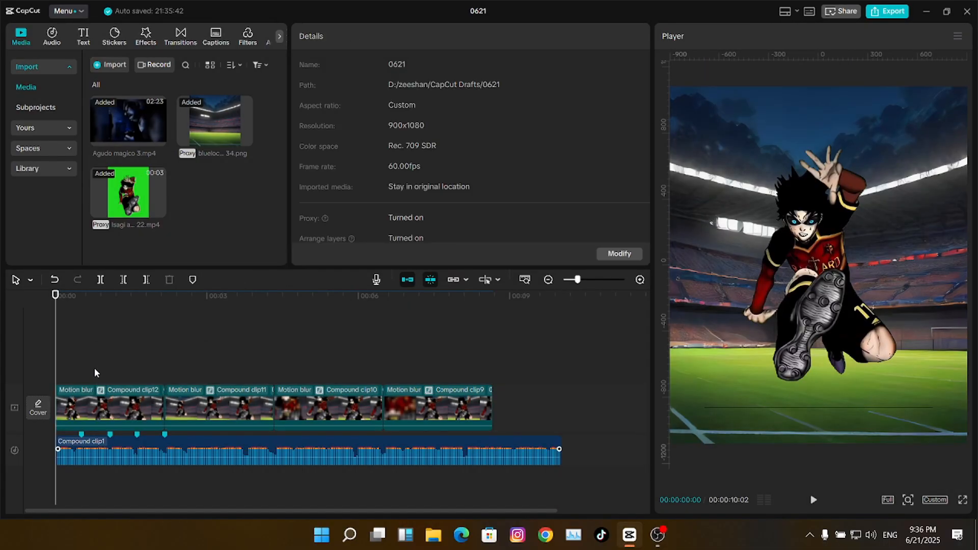
pyautogui.press('space')
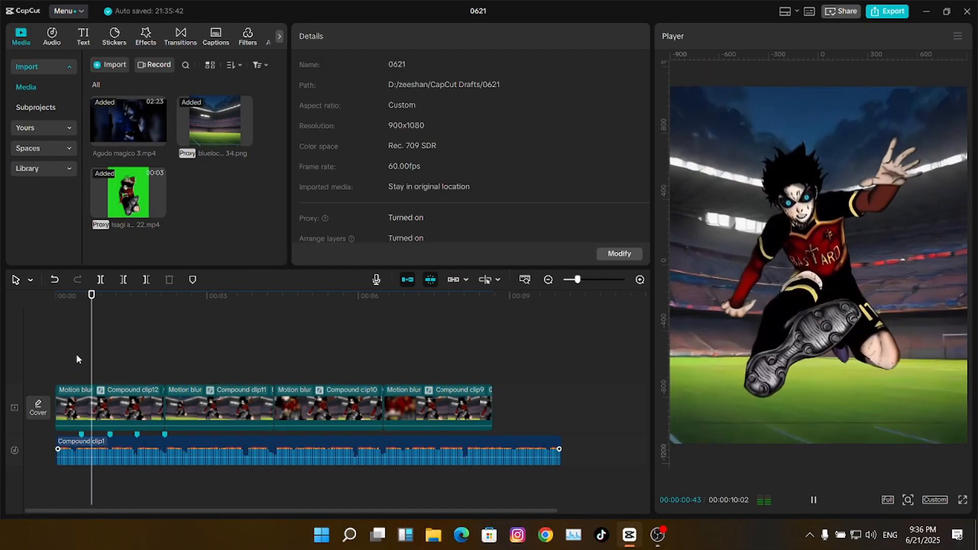
pyautogui.click(76, 356)
pyautogui.moveTo(77, 356); pyautogui.dragTo(1, 369)
pyautogui.press('space')
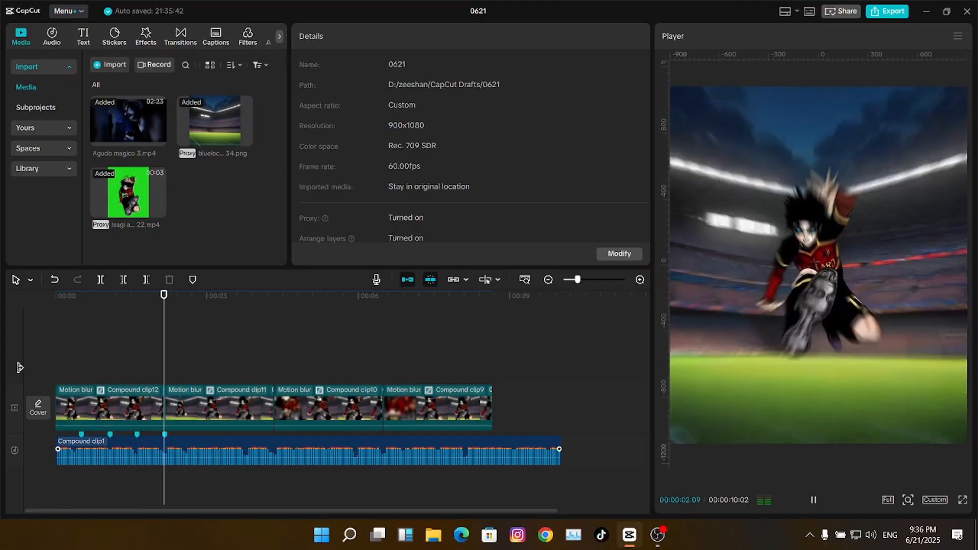
pyautogui.click(170, 350)
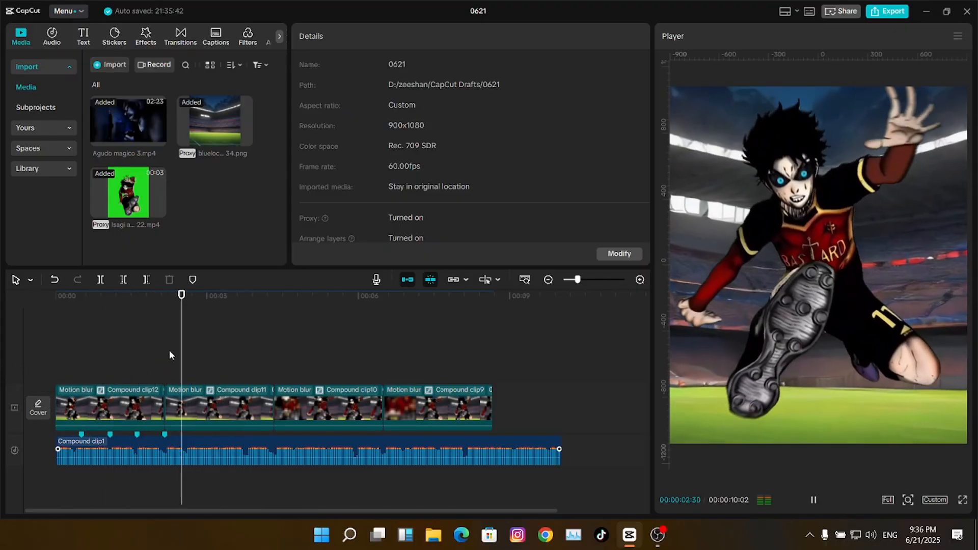
pyautogui.click(158, 349)
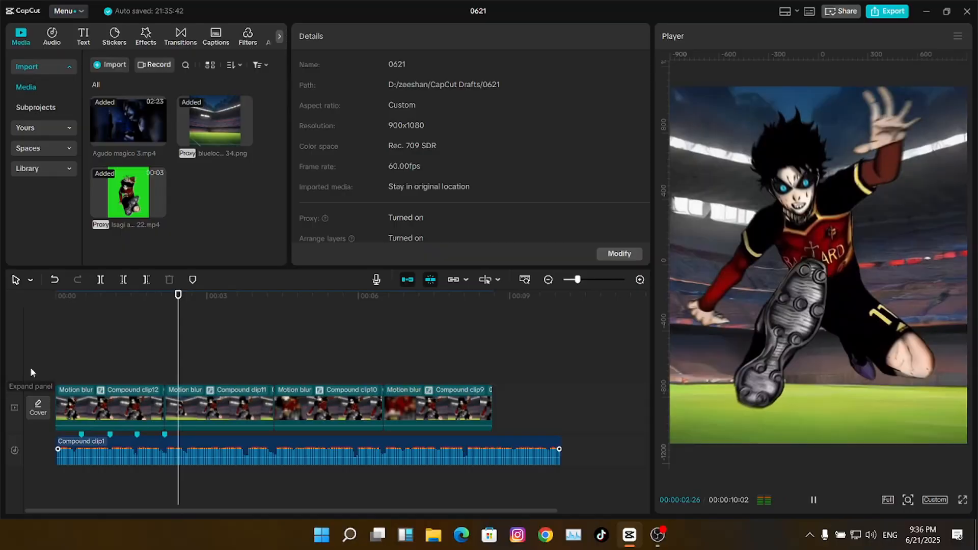
pyautogui.click(169, 350)
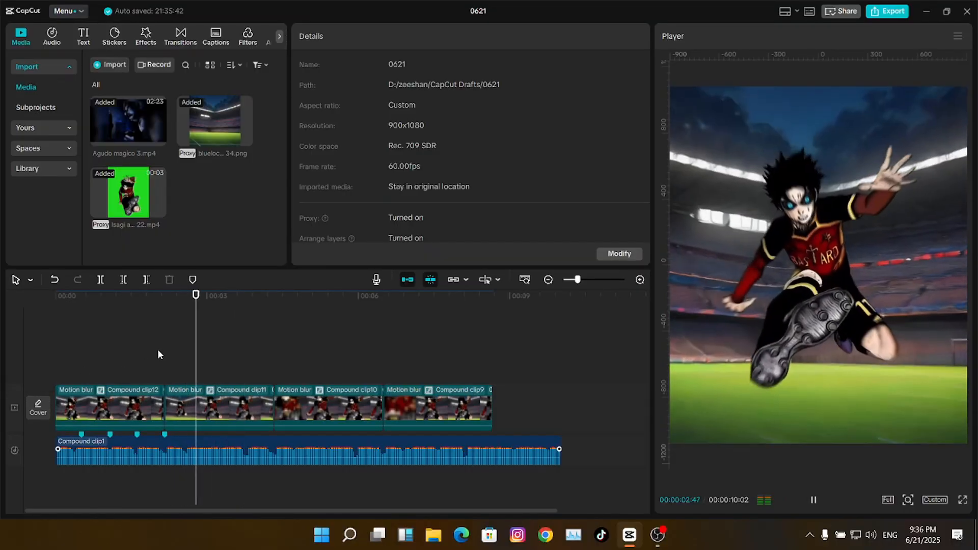
pyautogui.click(233, 354)
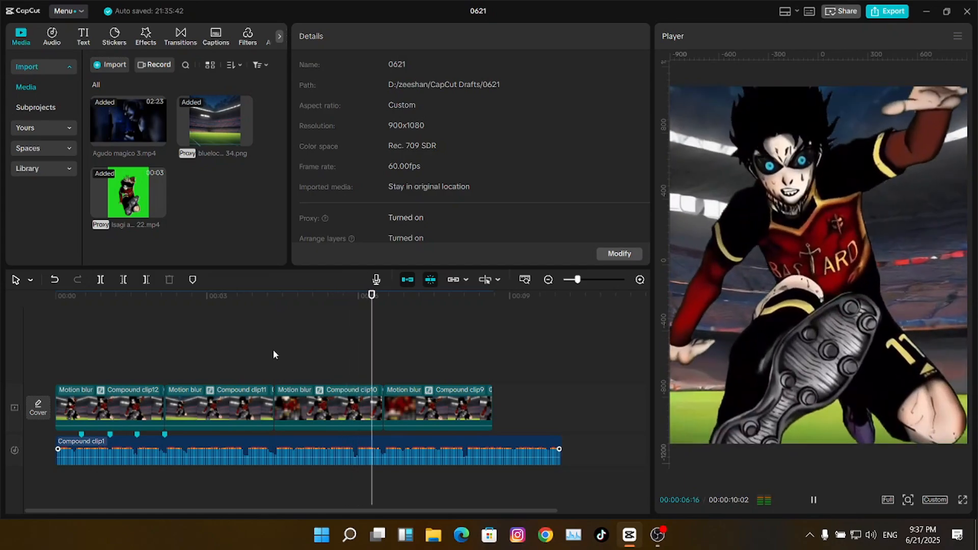
pyautogui.click(374, 352)
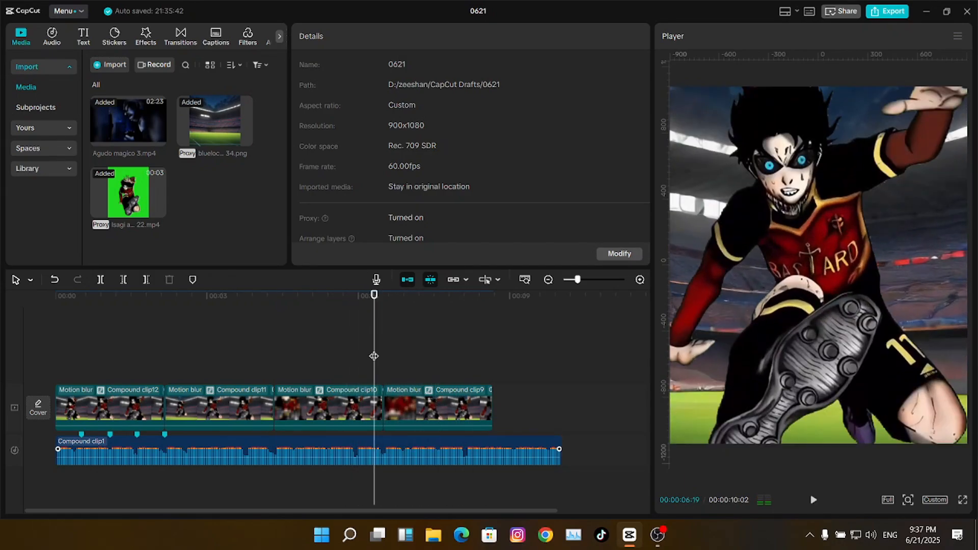
pyautogui.click(414, 352)
pyautogui.click(414, 353)
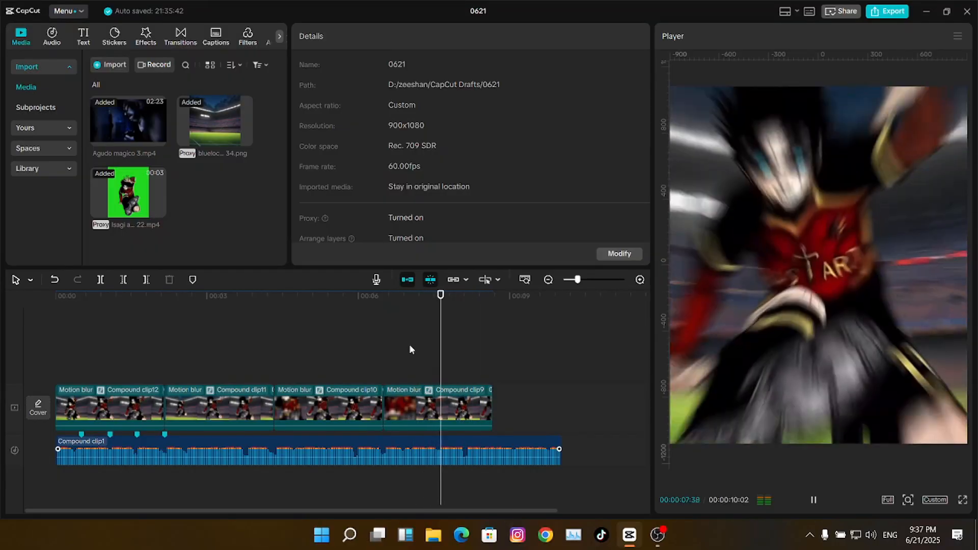
pyautogui.click(91, 354)
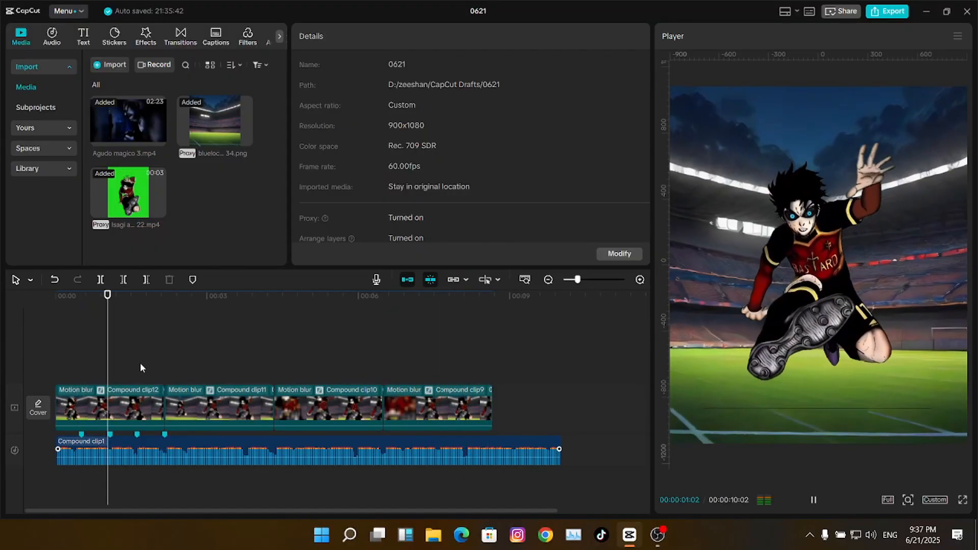
pyautogui.click(82, 366)
pyautogui.click(29, 368)
pyautogui.press('space')
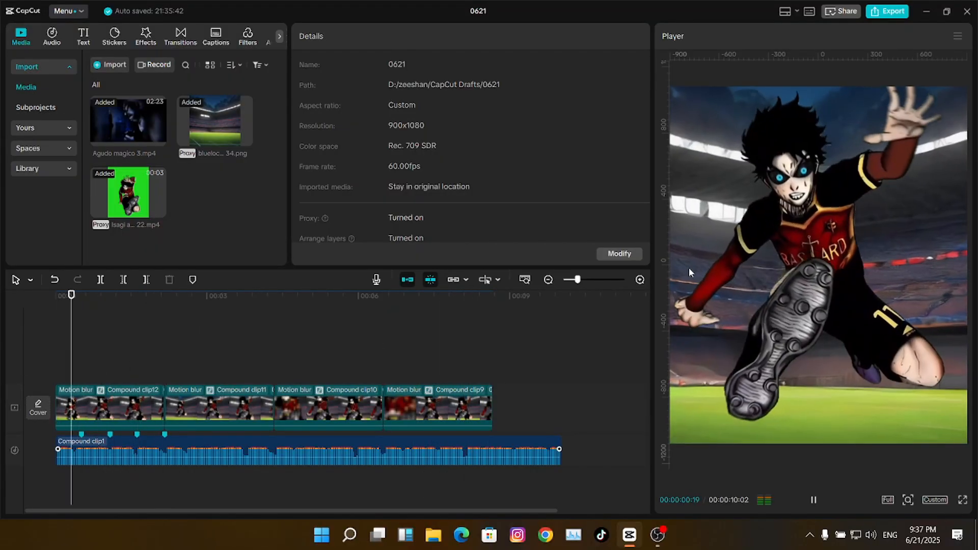